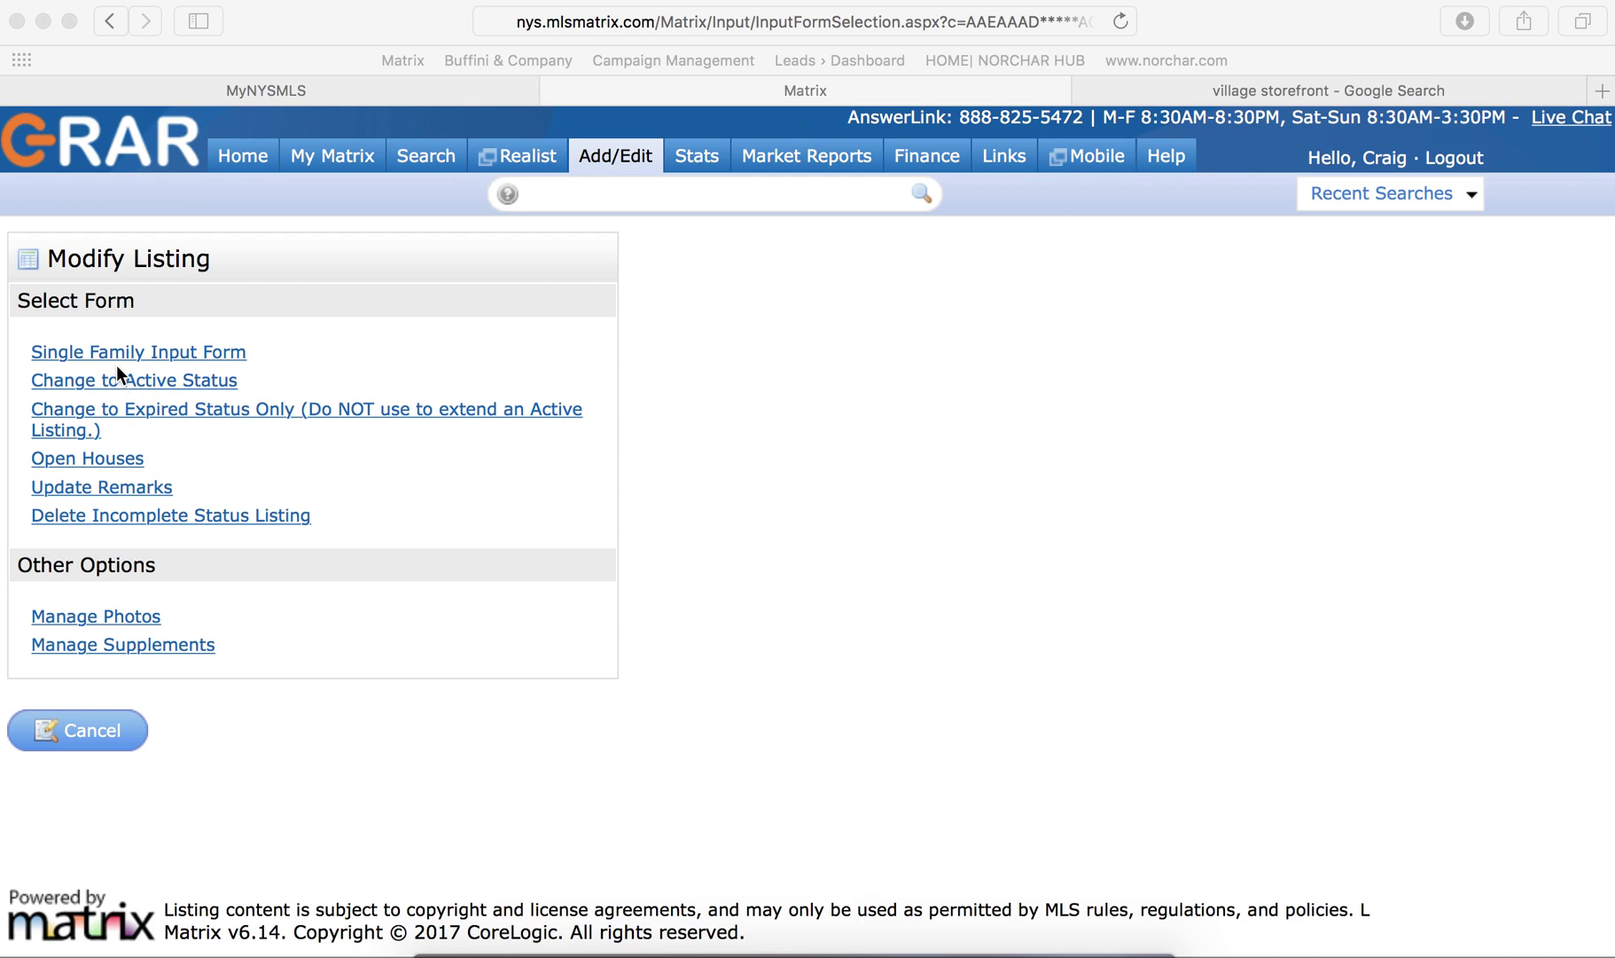
Step: Open Manage Photos from the Modify Listing options for MLS#R1044896
click(125, 621)
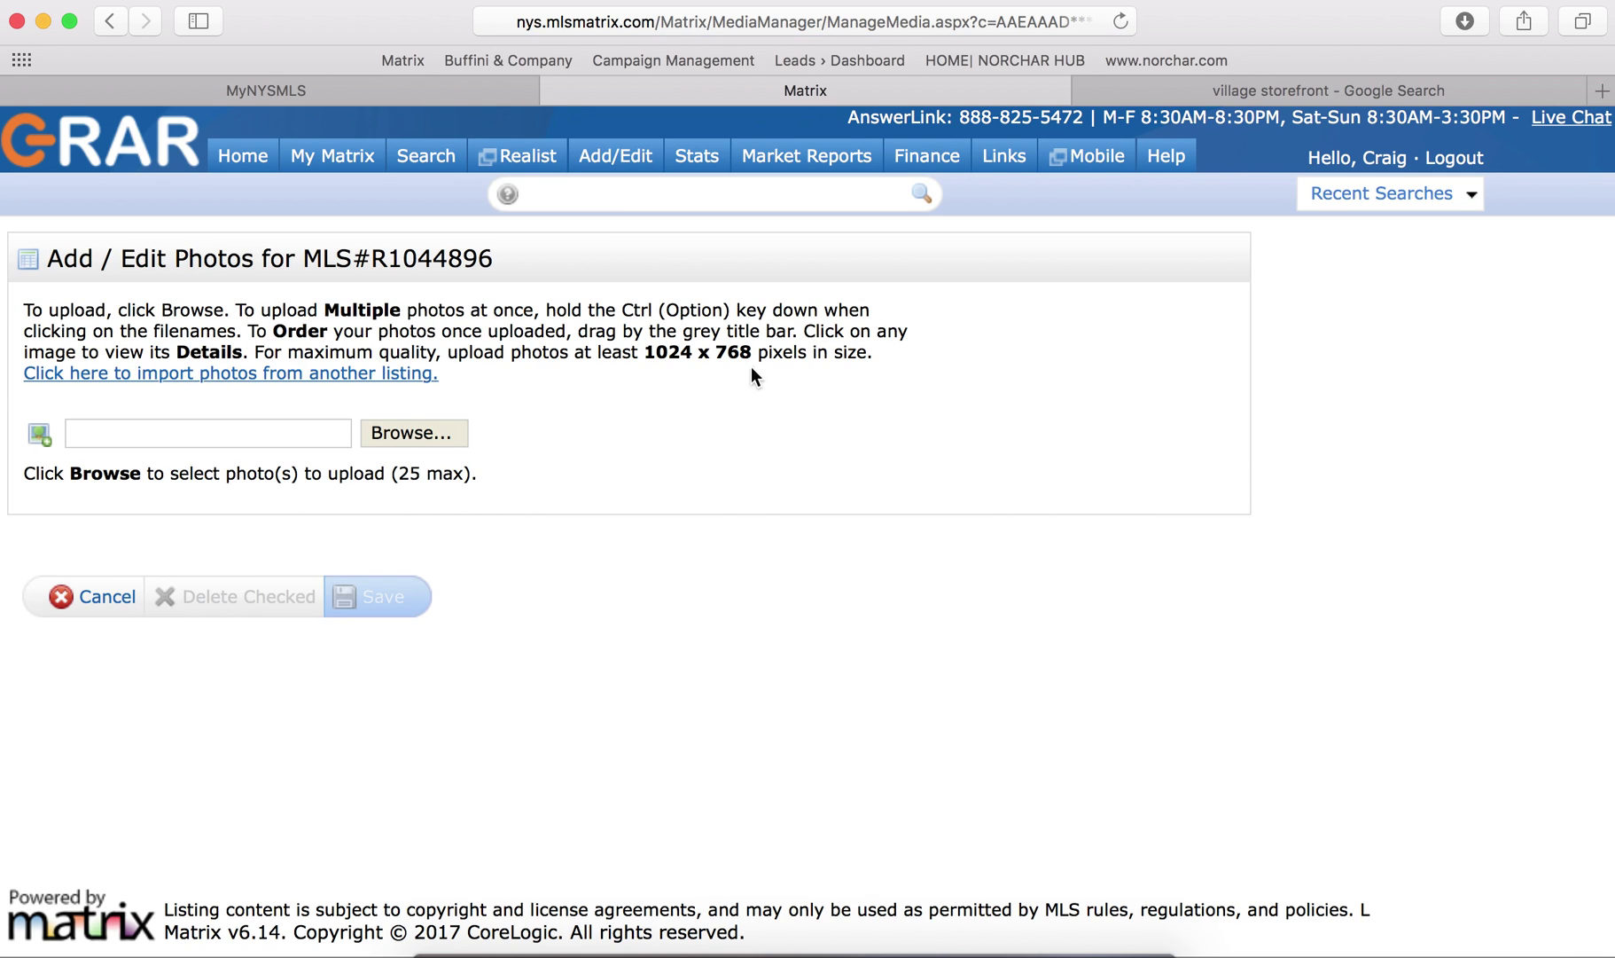
click(423, 444)
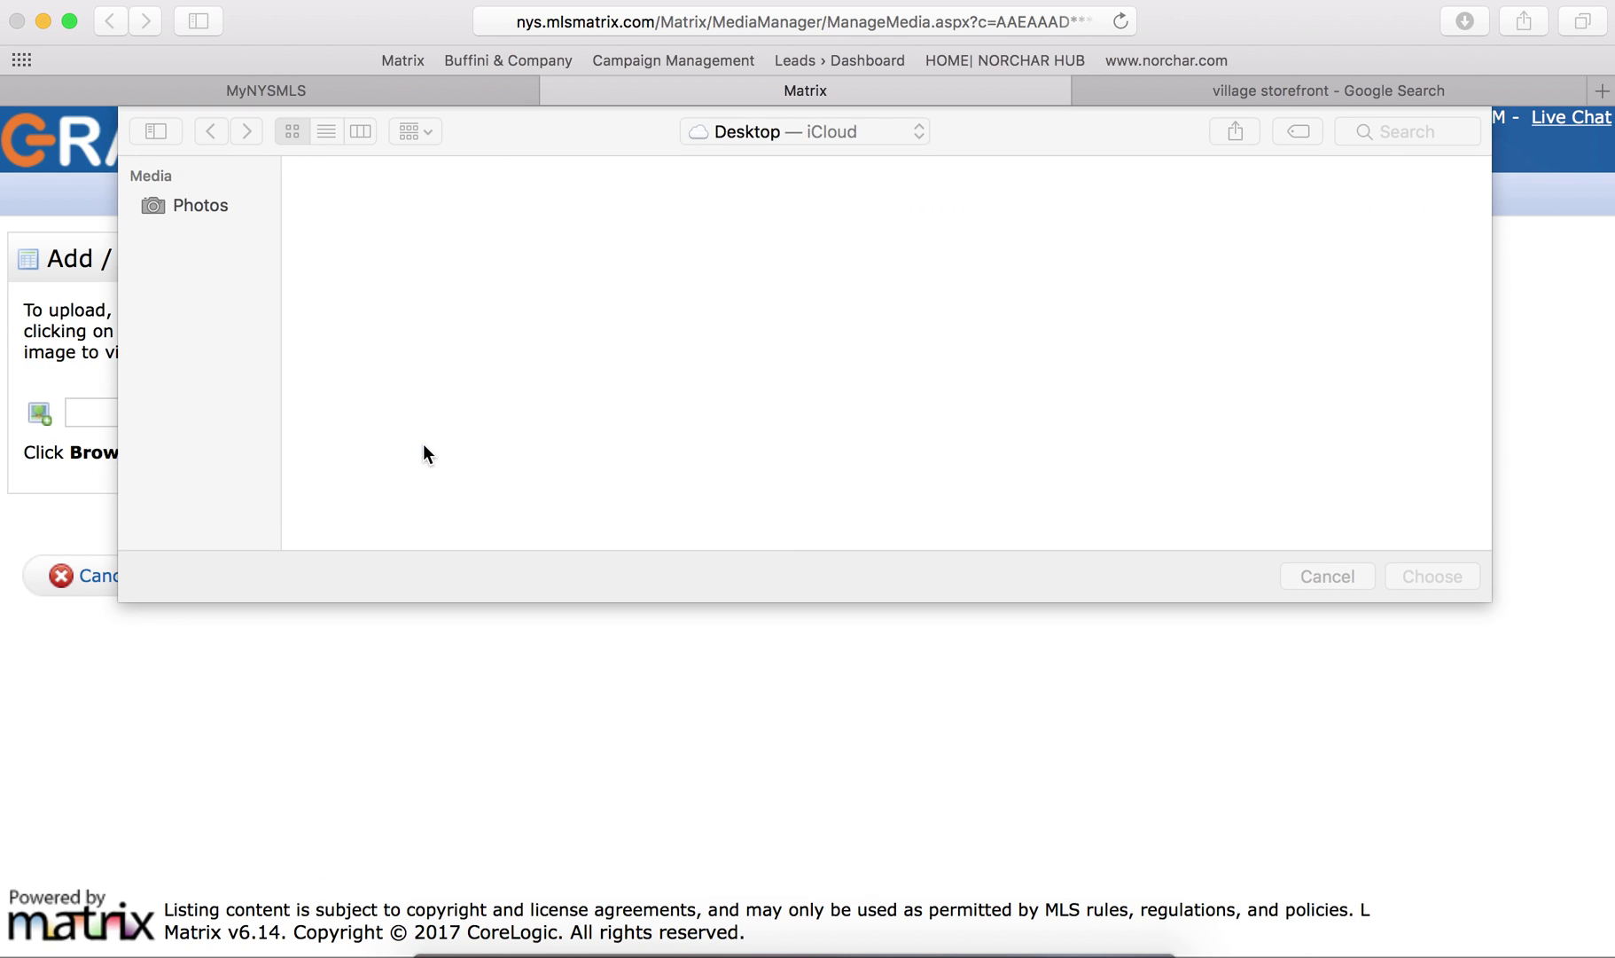
double_click(363, 213)
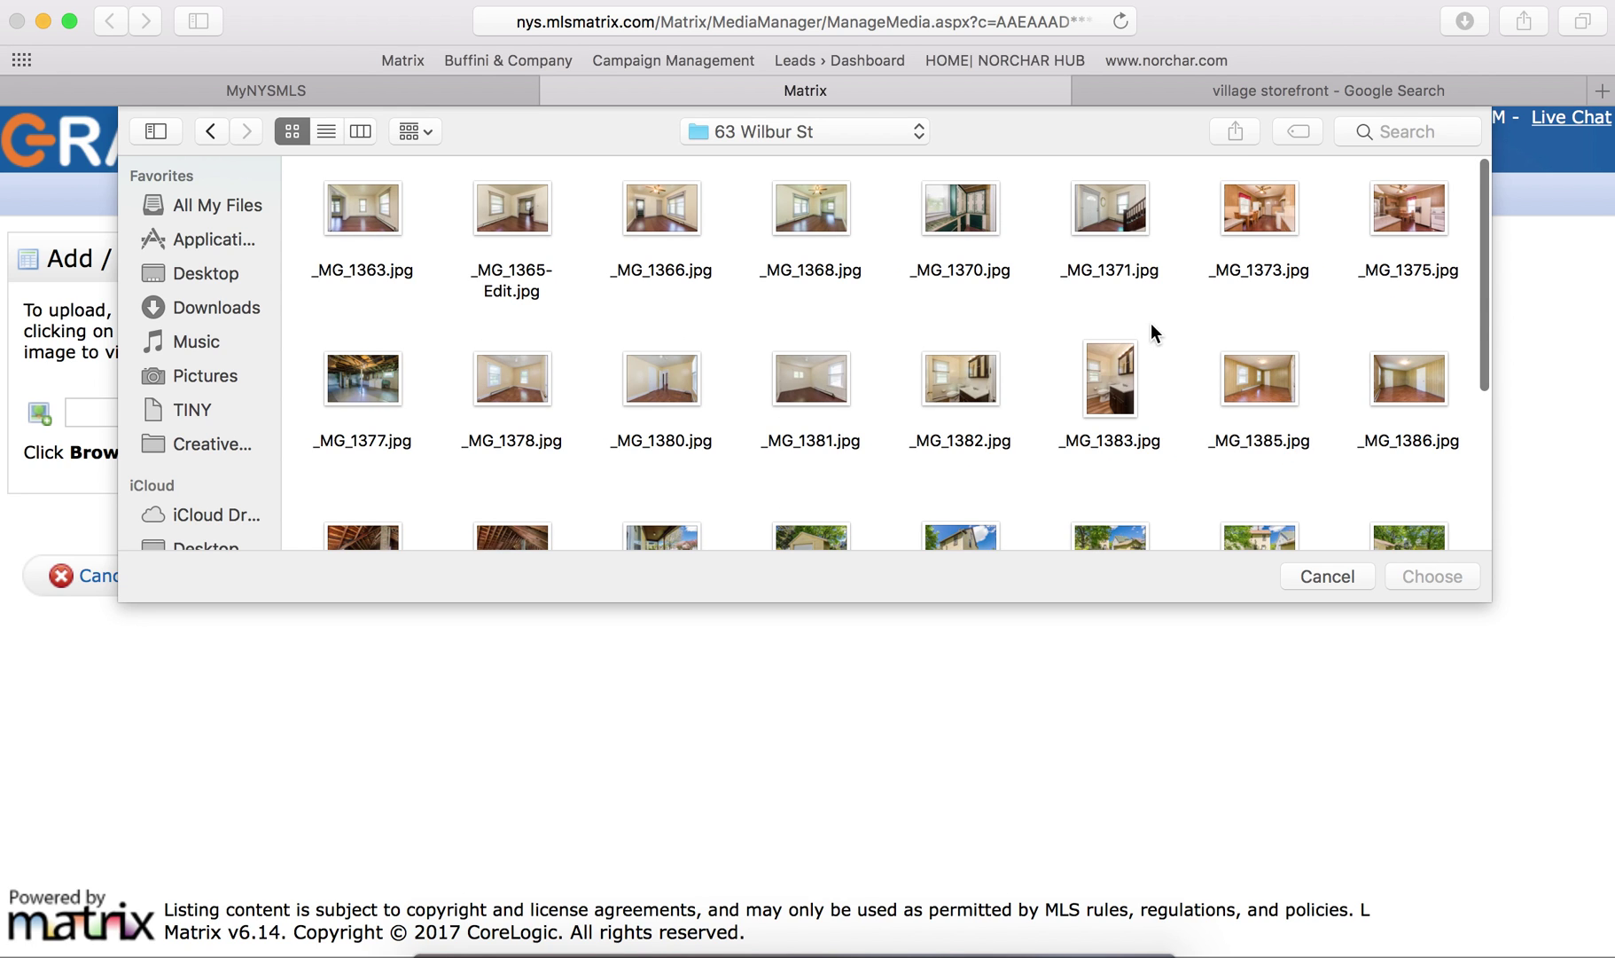
click(373, 230)
scroll(1042, 386, down, 3)
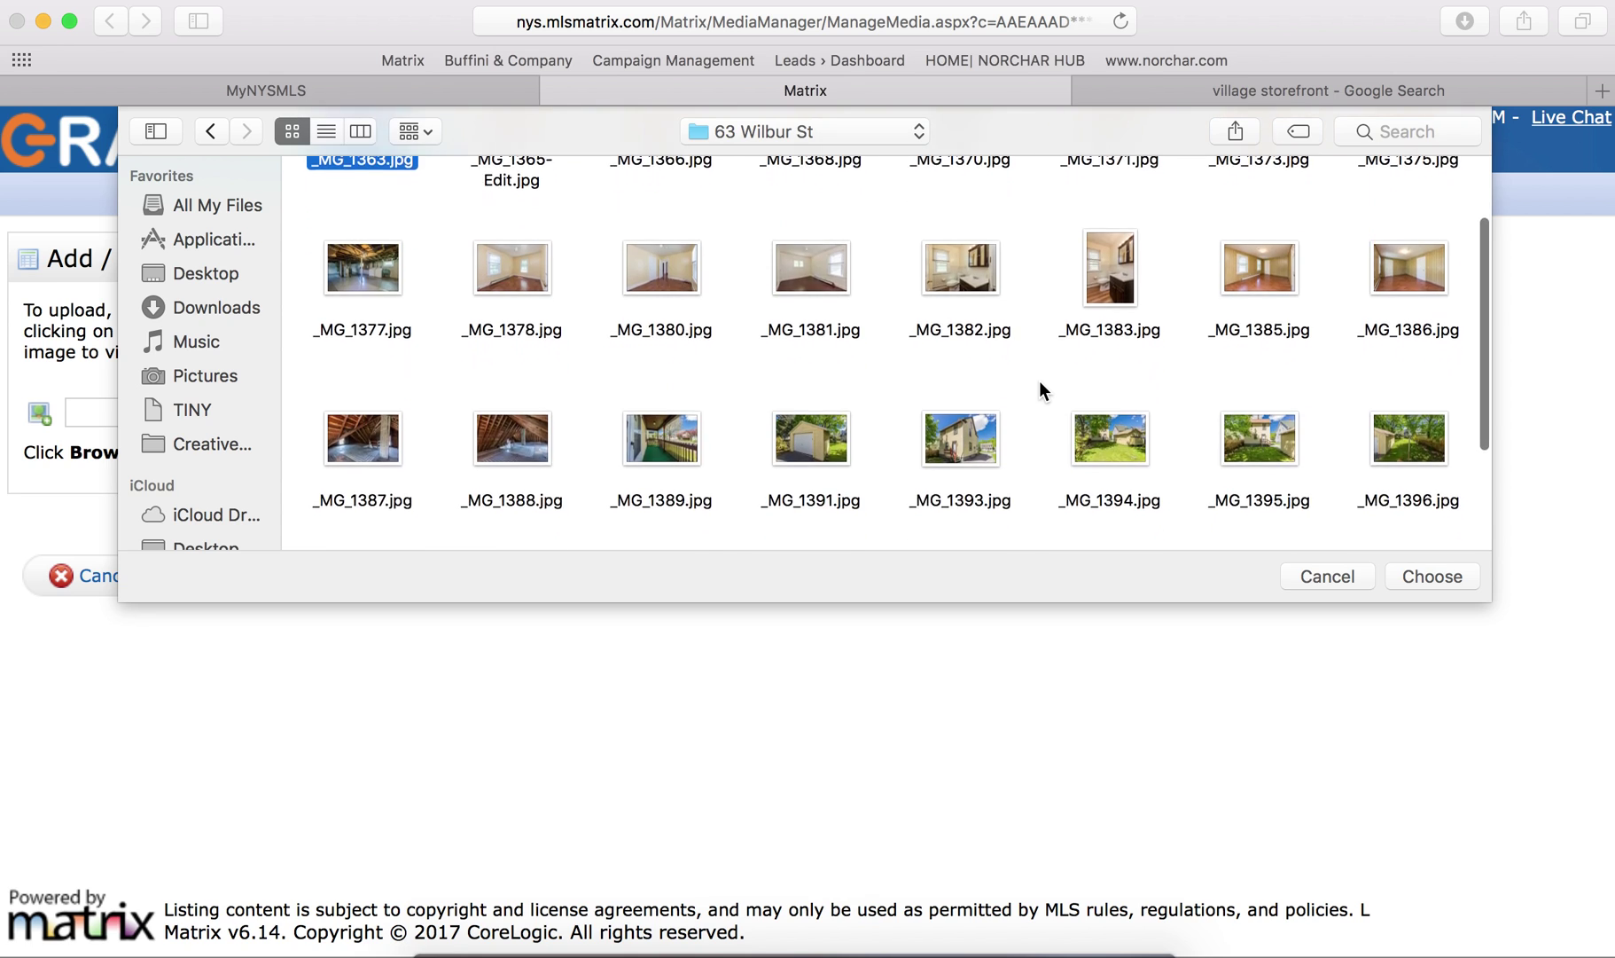
scroll(1041, 388, down, 2)
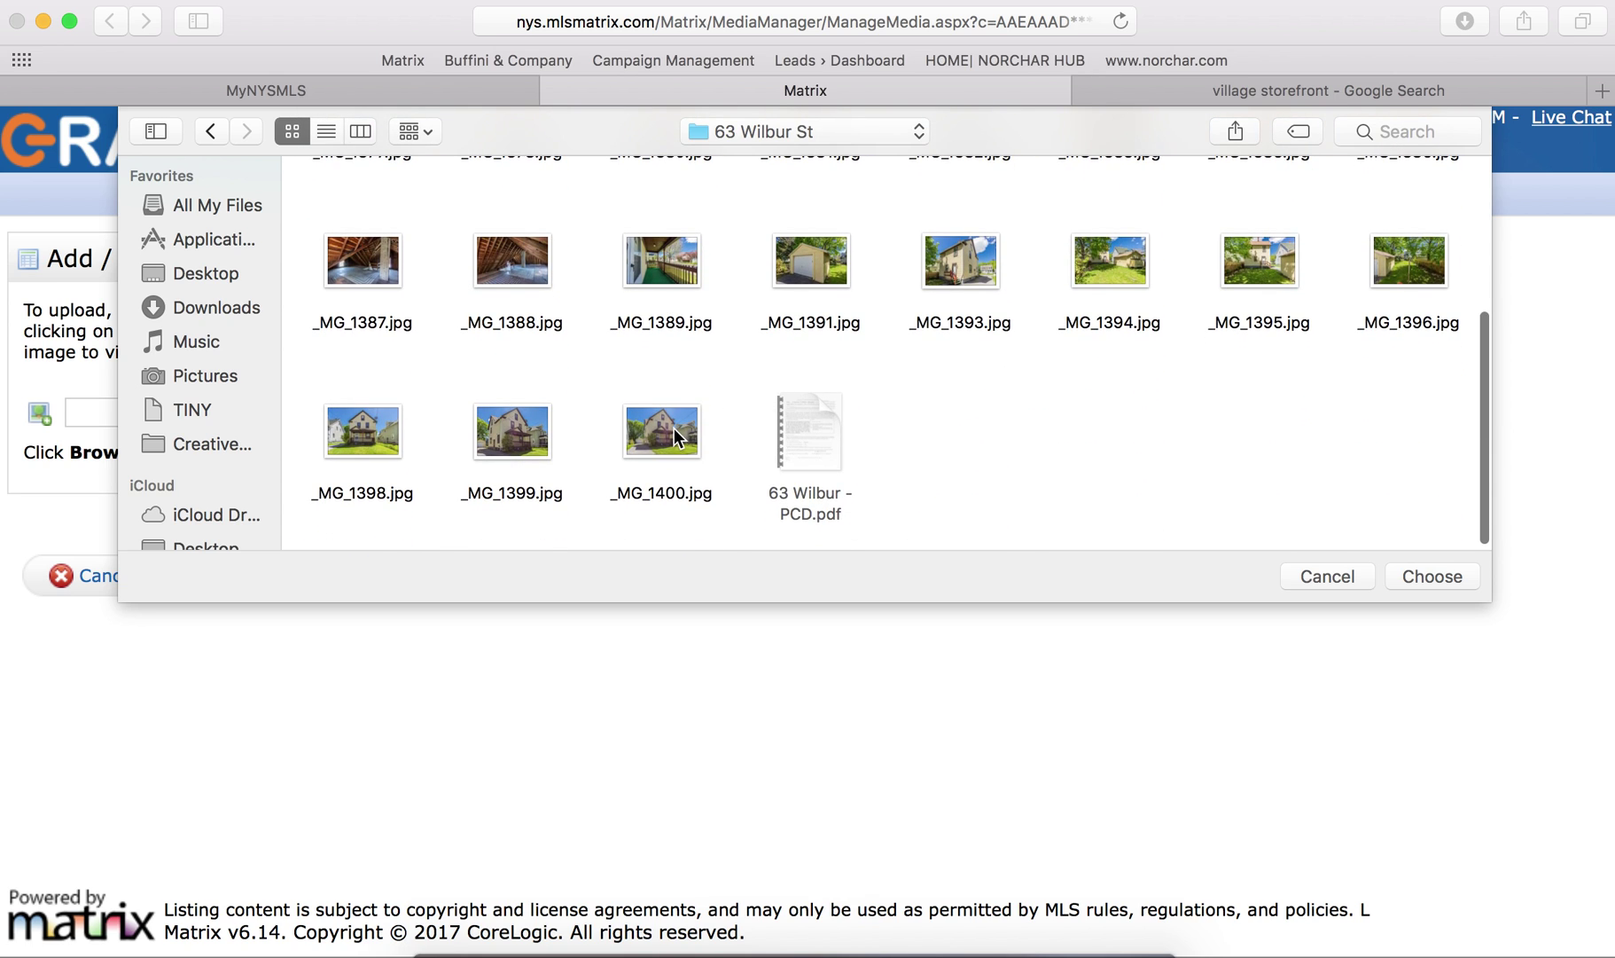
click(674, 428)
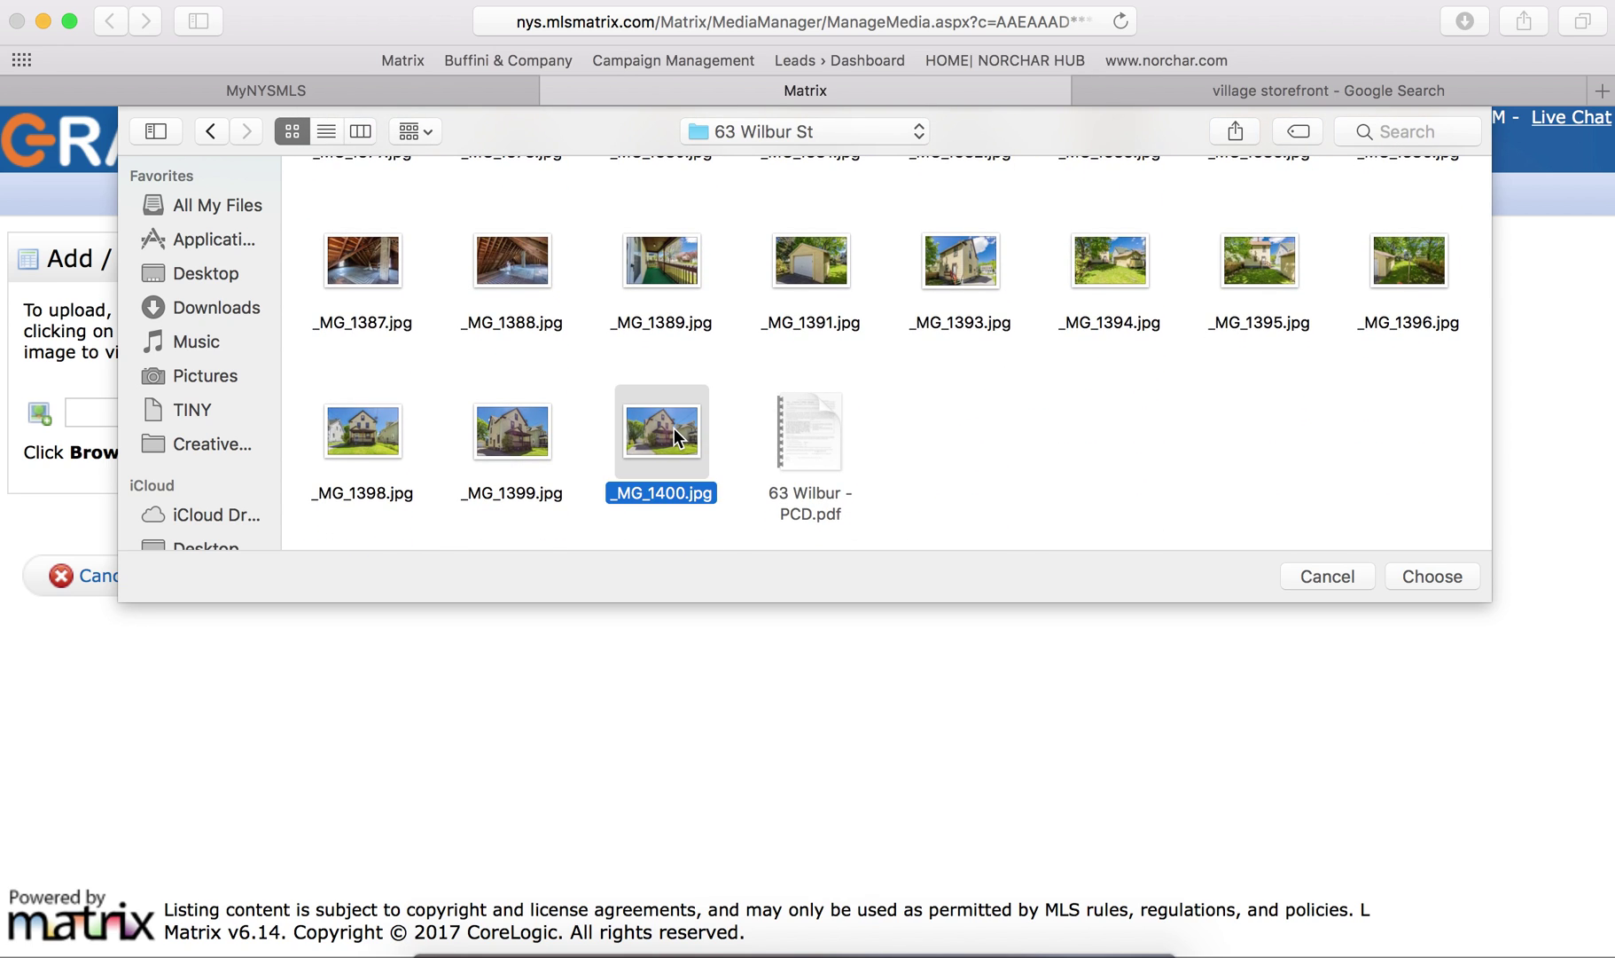
super+click(673, 428)
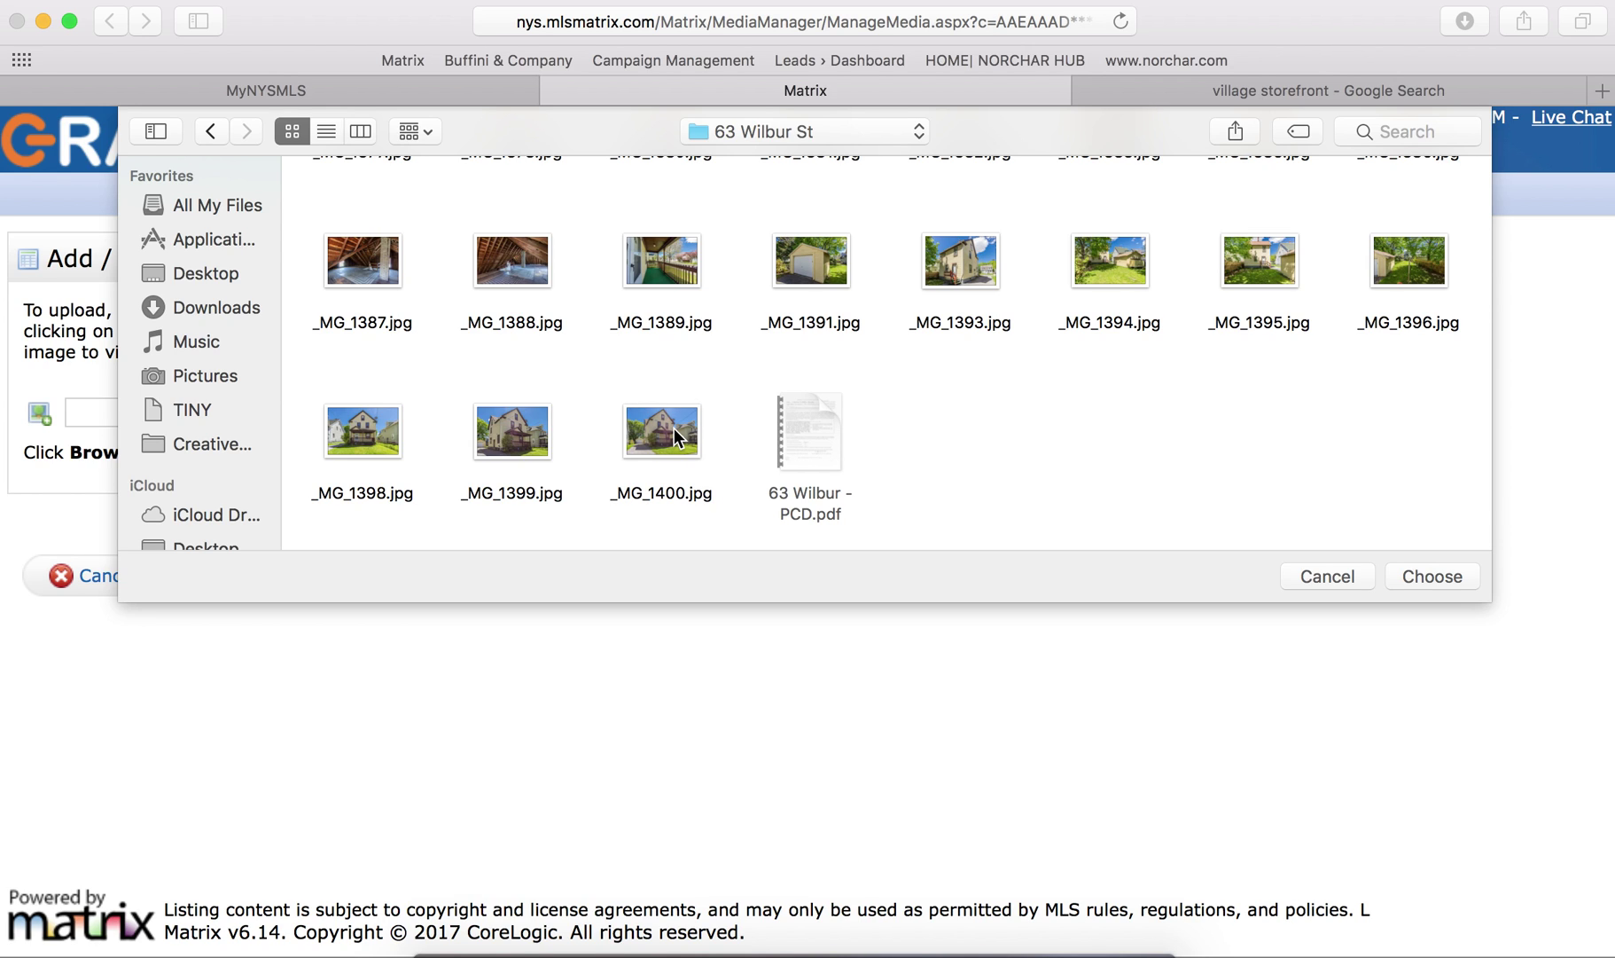
super+click(674, 428)
super+click(527, 427)
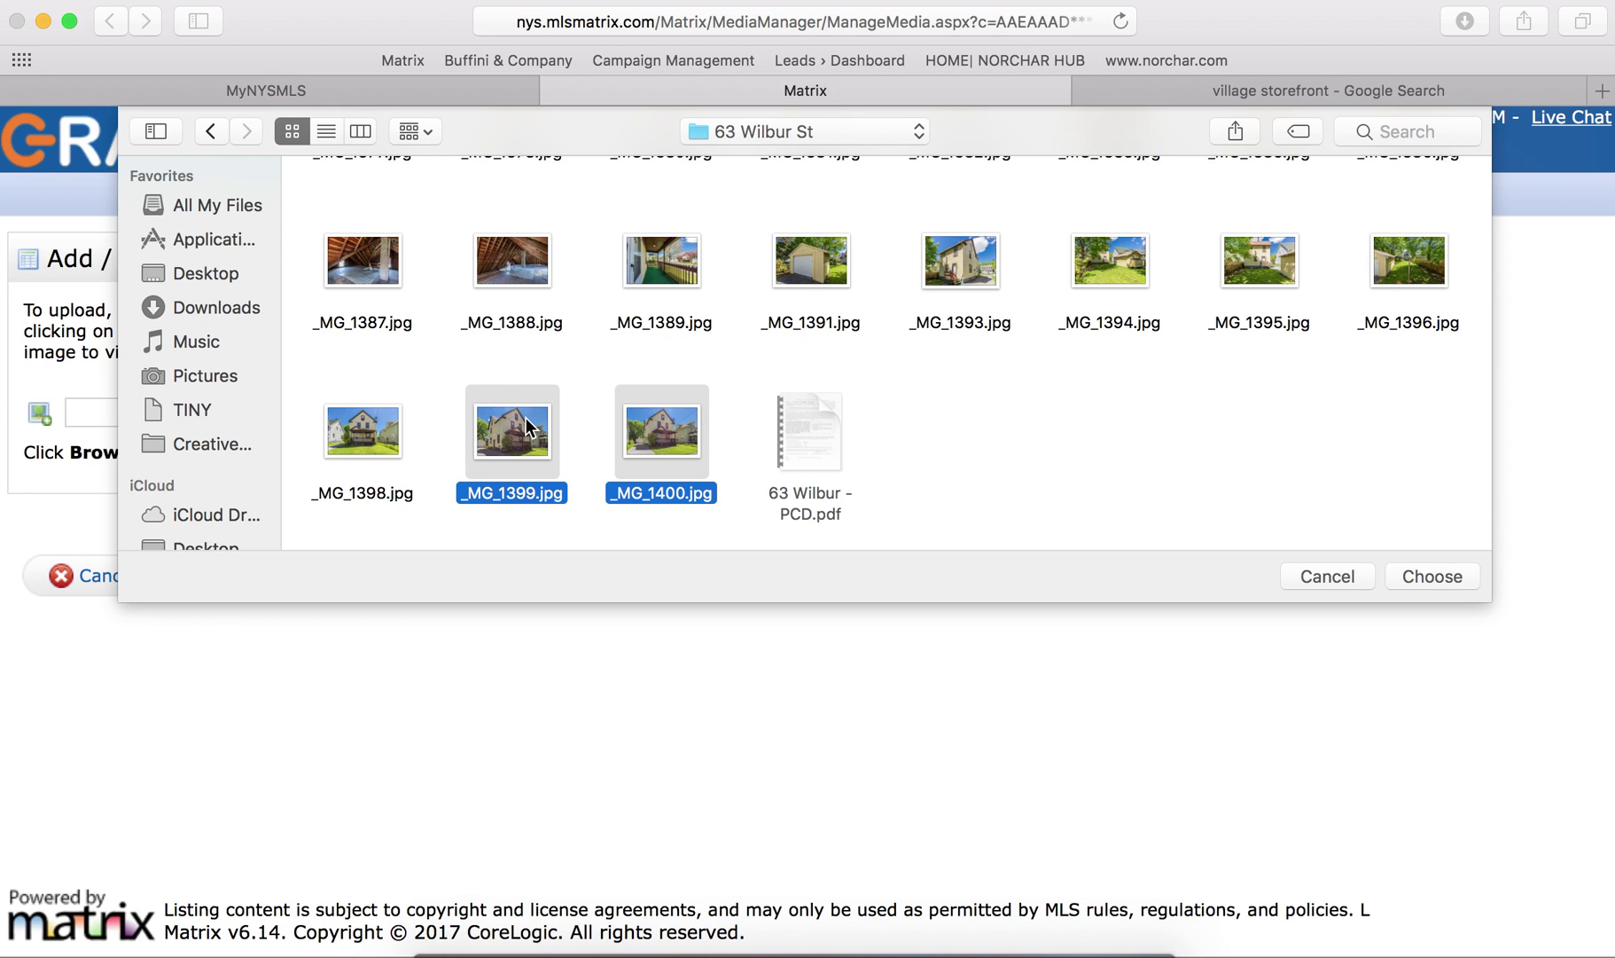
super+click(391, 436)
Step: Finish selecting the _MG_ JPGs, including _MG_1398 to _MG_1400, and start the upload
drag(1466, 356, 160, 55)
scroll(432, 319, down, 5)
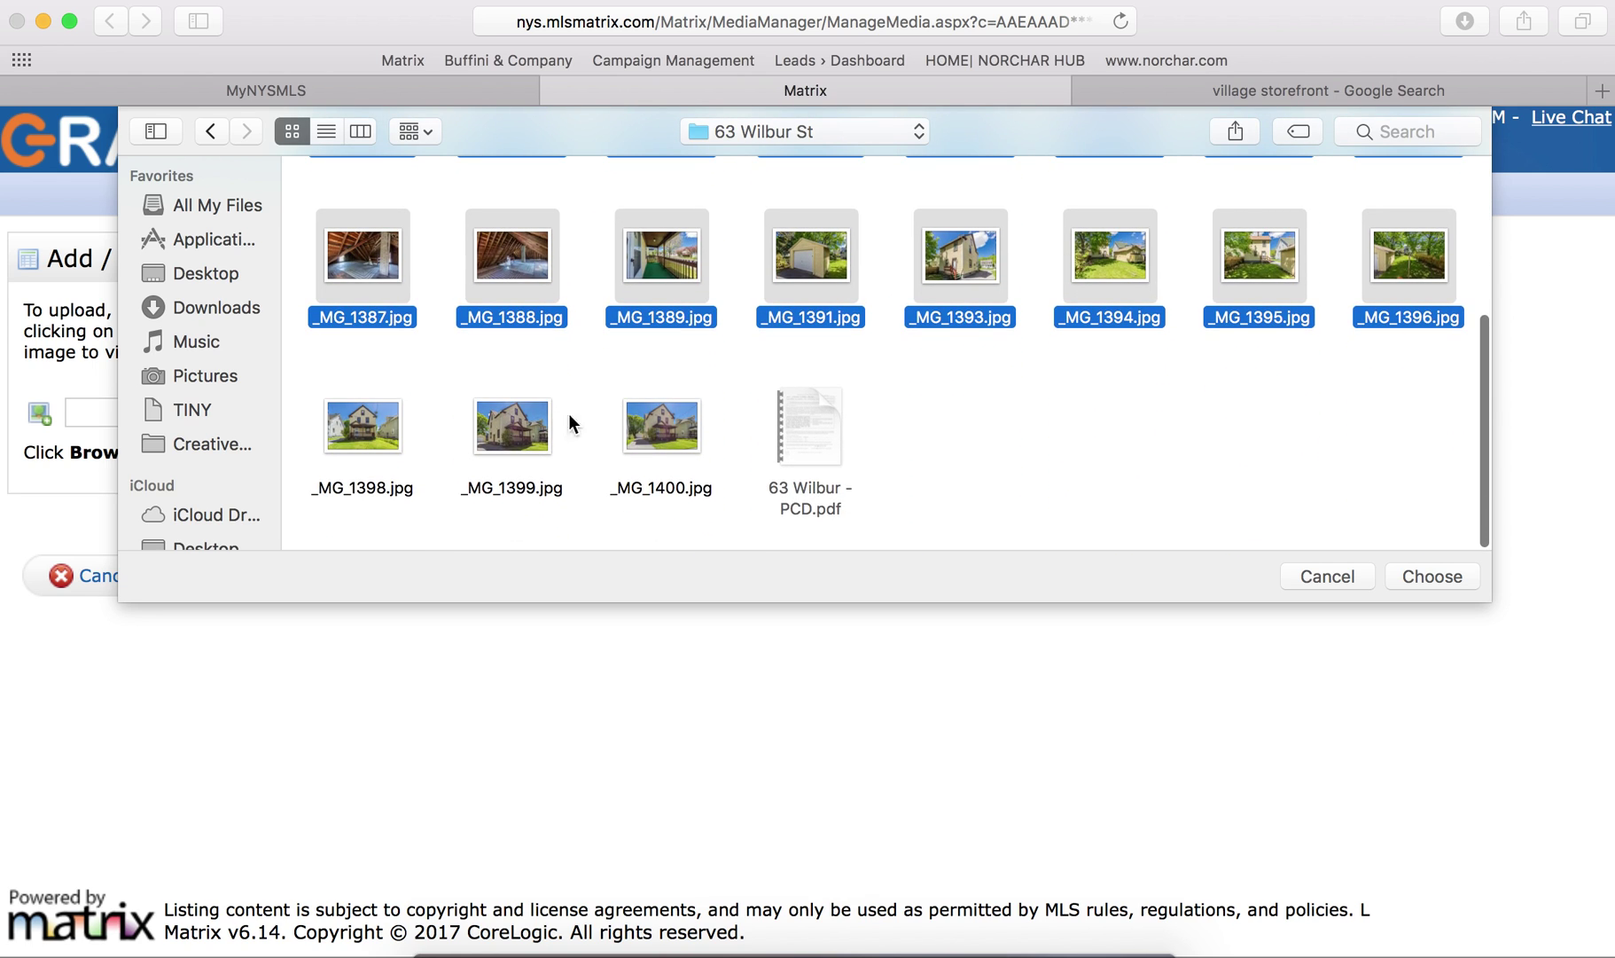
super+click(370, 424)
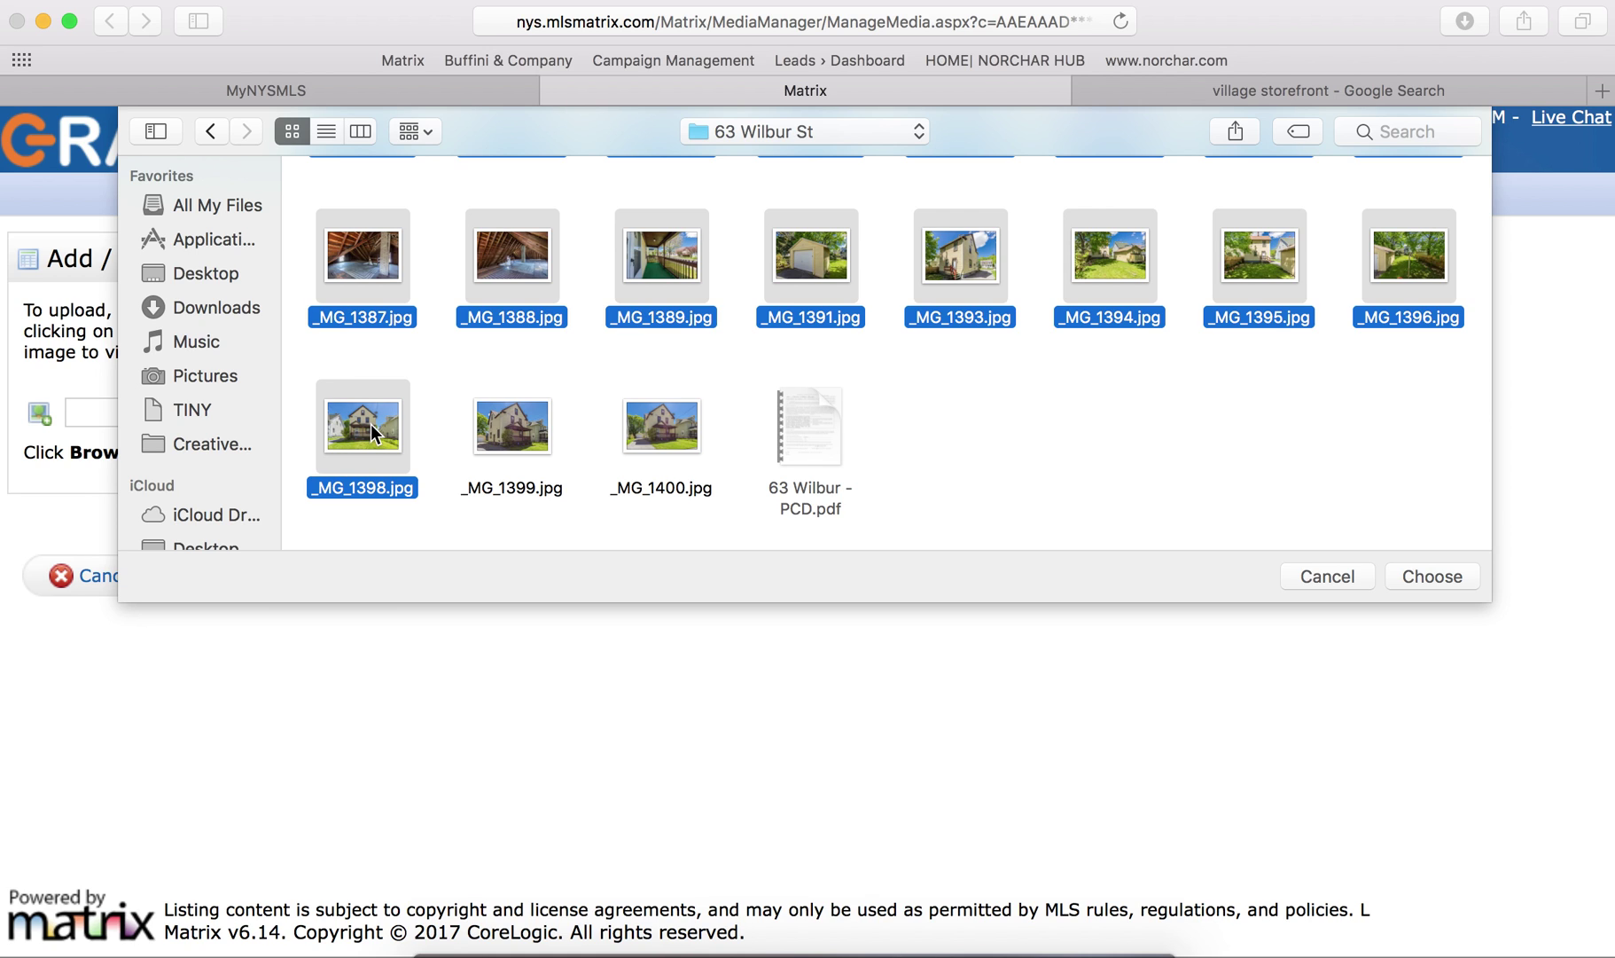
super+click(512, 429)
super+click(647, 438)
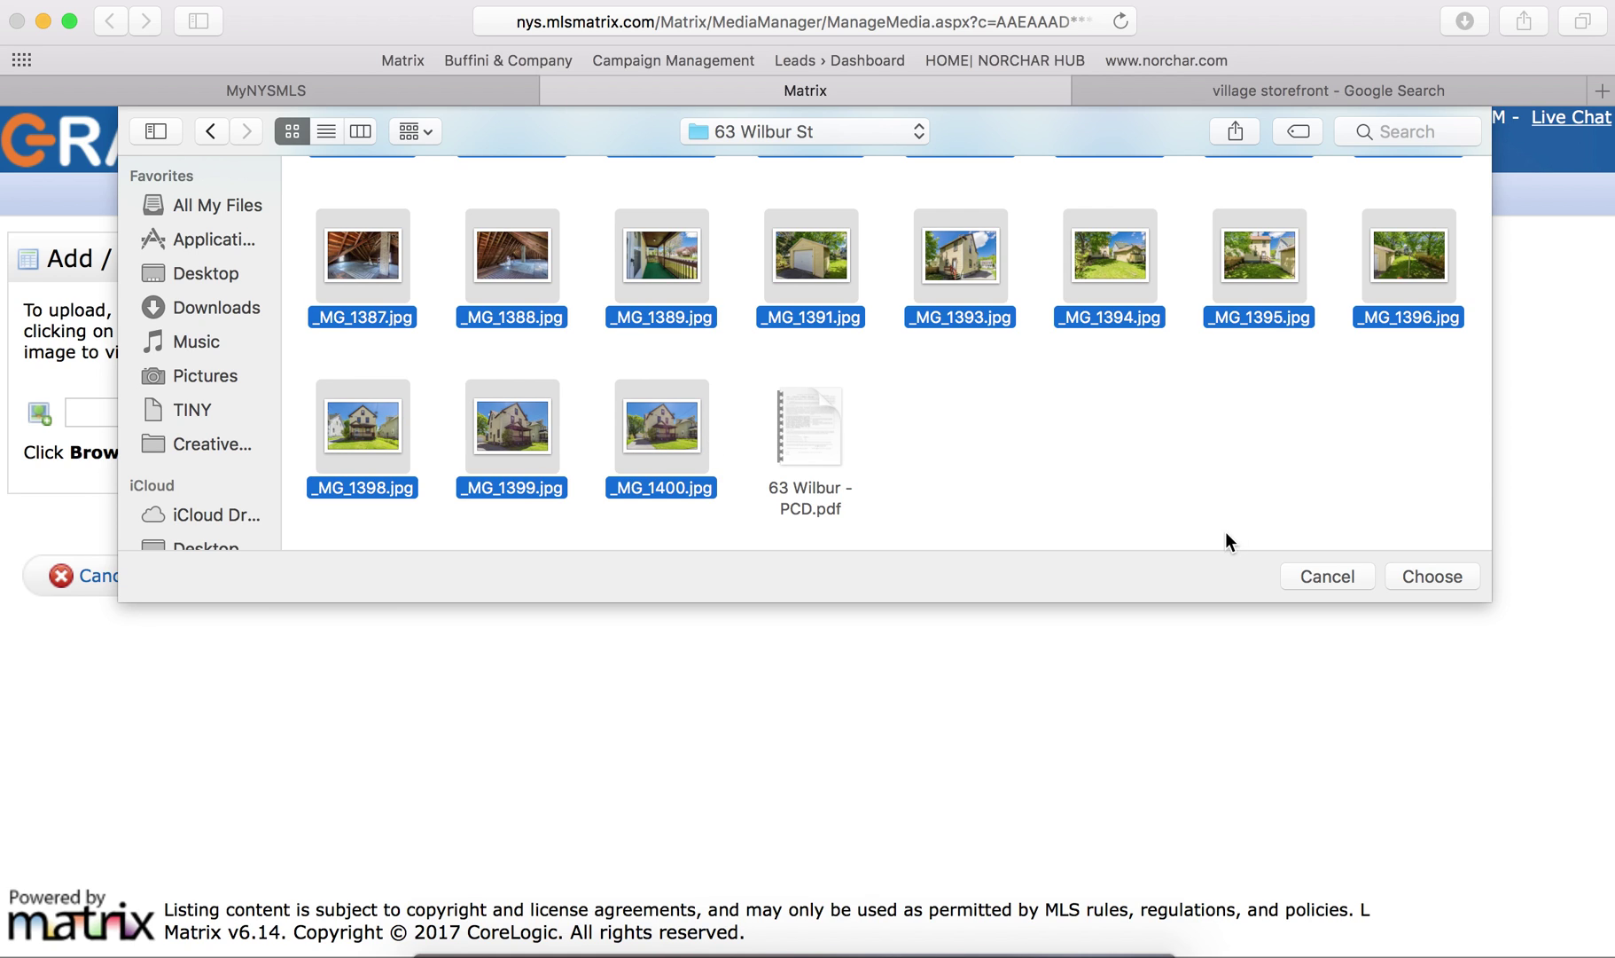
click(1433, 577)
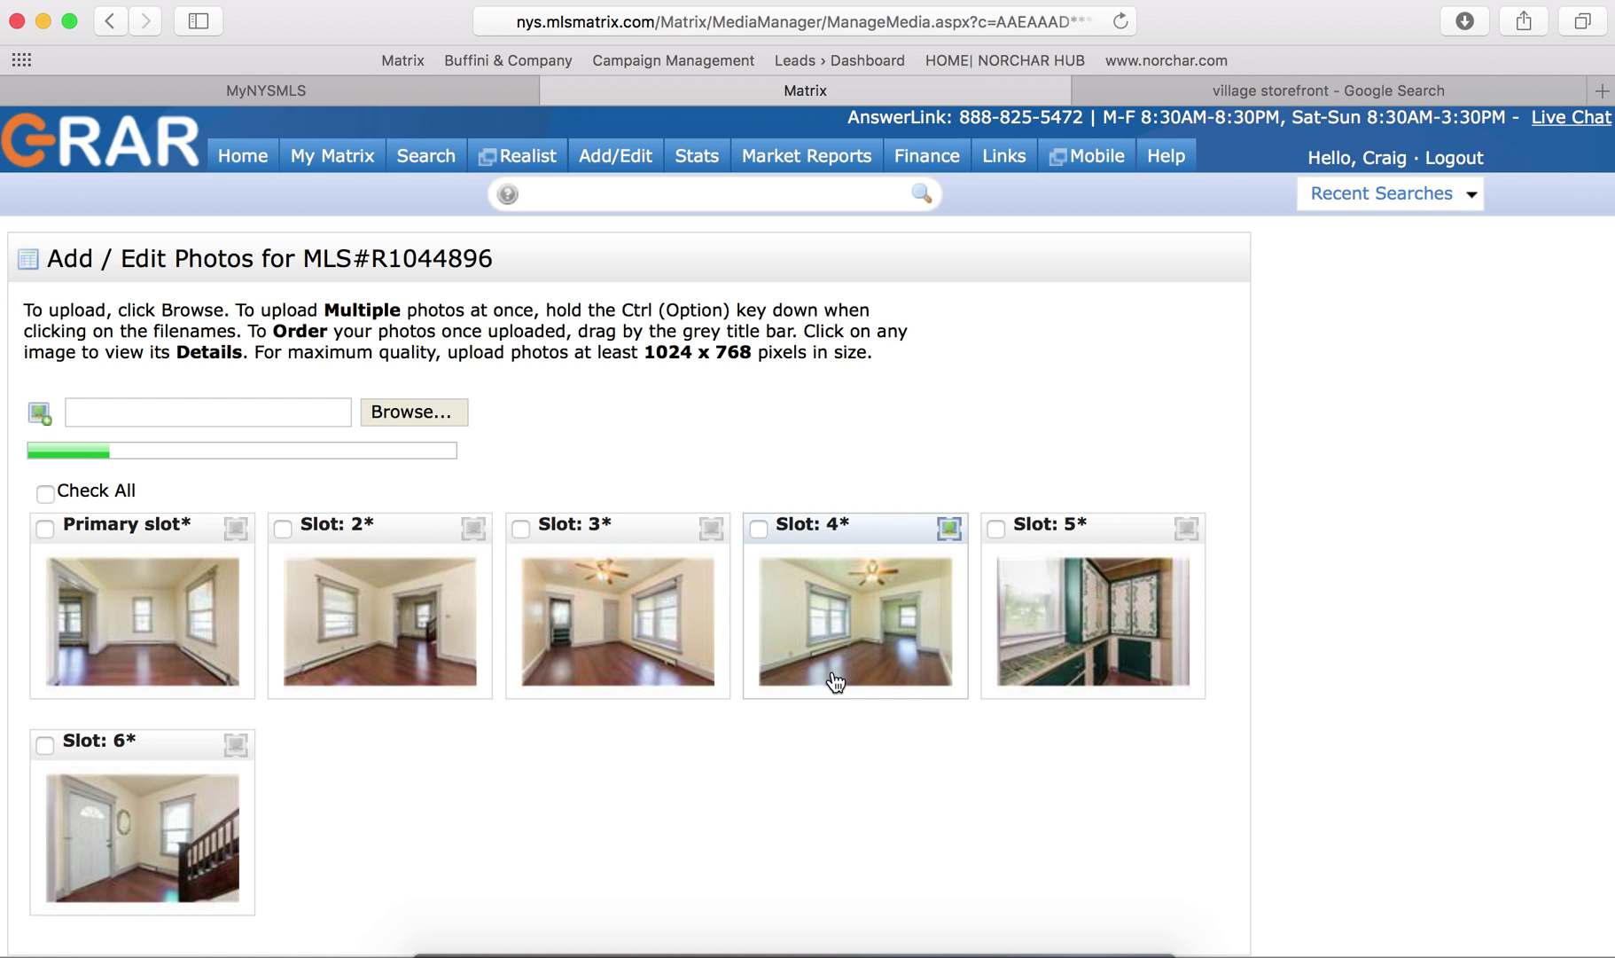
Step: Scroll the photo grid while uploads fill the Primary slot through Slot 14
scroll(1183, 549, down, 2)
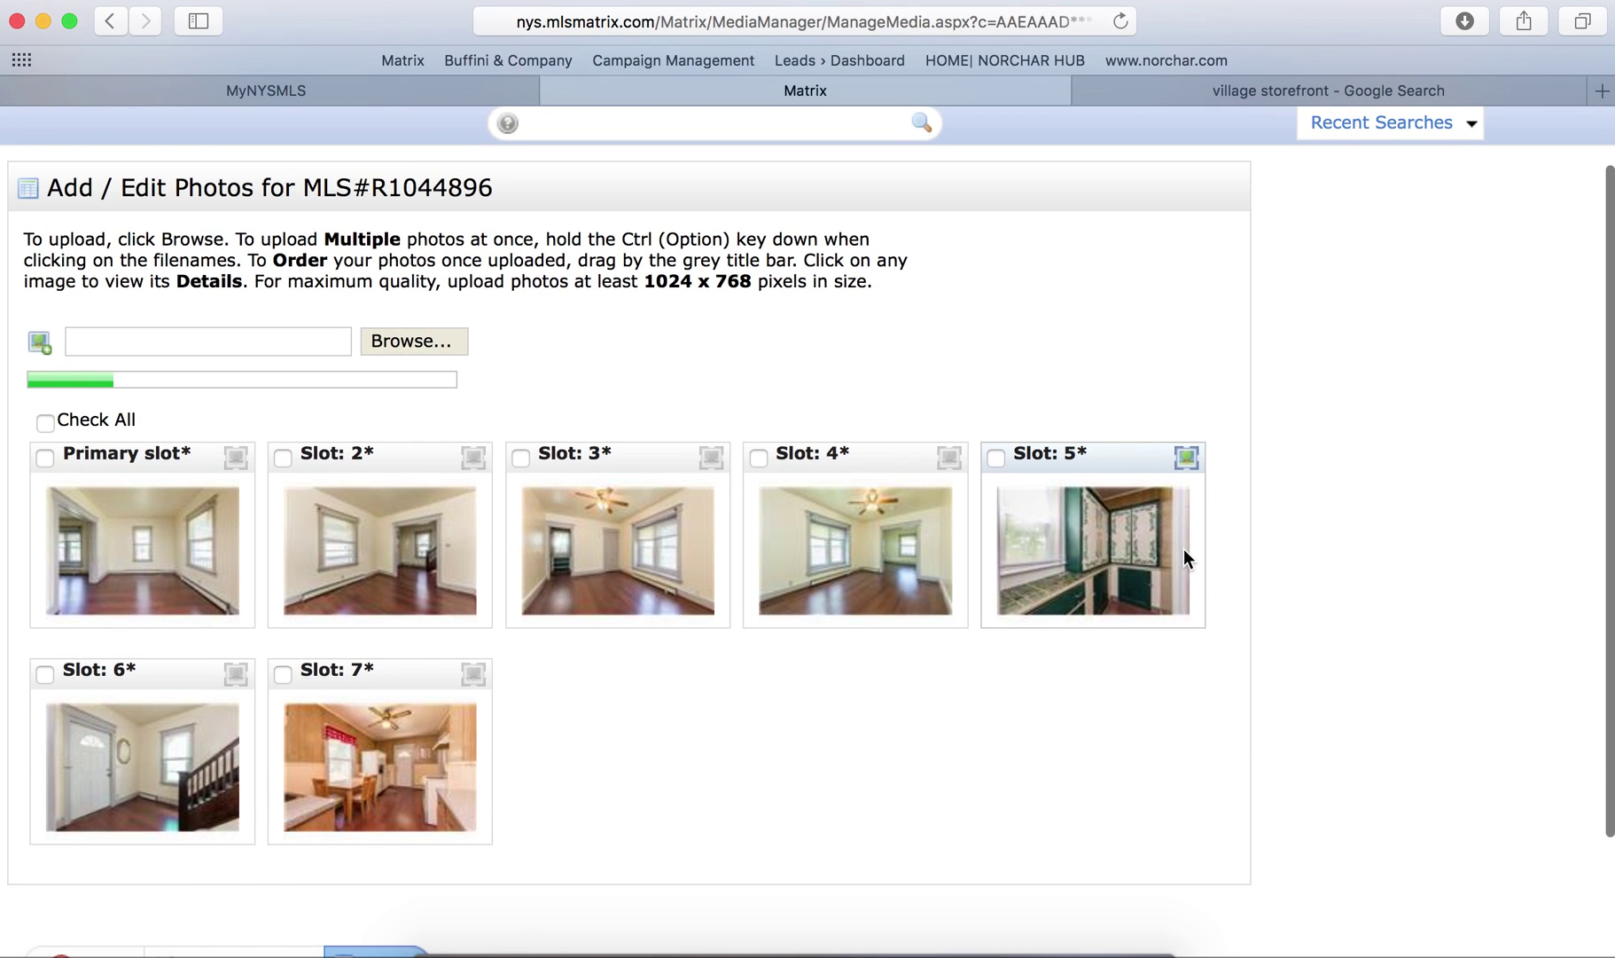
scroll(1186, 559, down, 4)
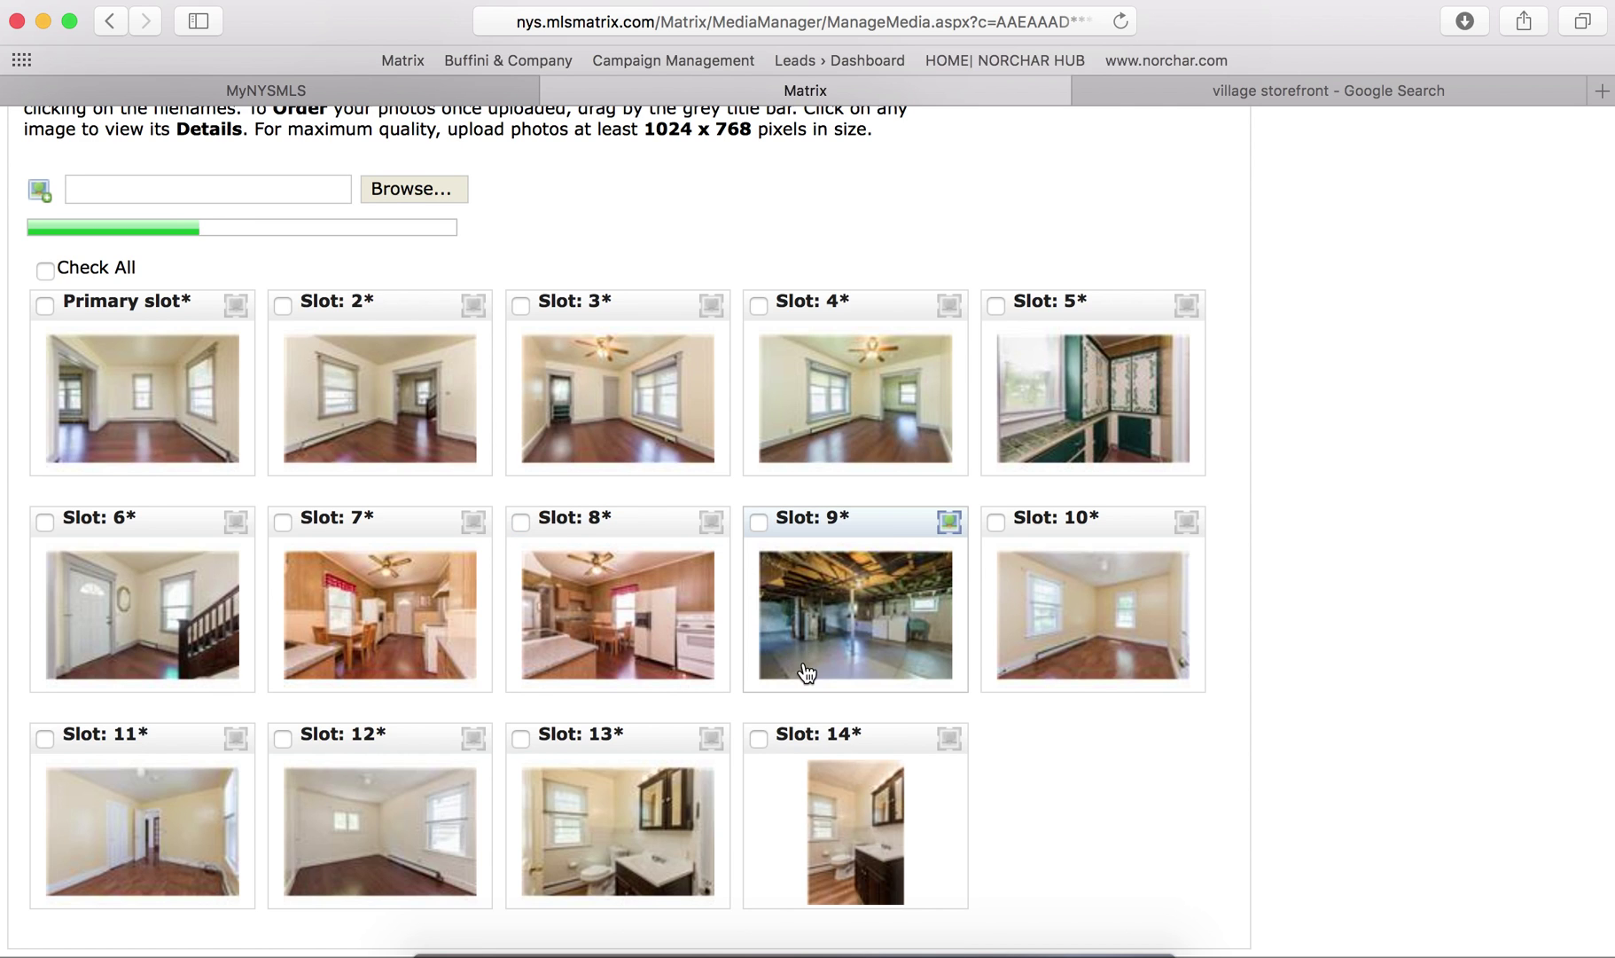
Step: Move the bathroom vanity photo from Slot 13 up into Slot 3
scroll(810, 679, down, 2)
scroll(810, 679, down, 3)
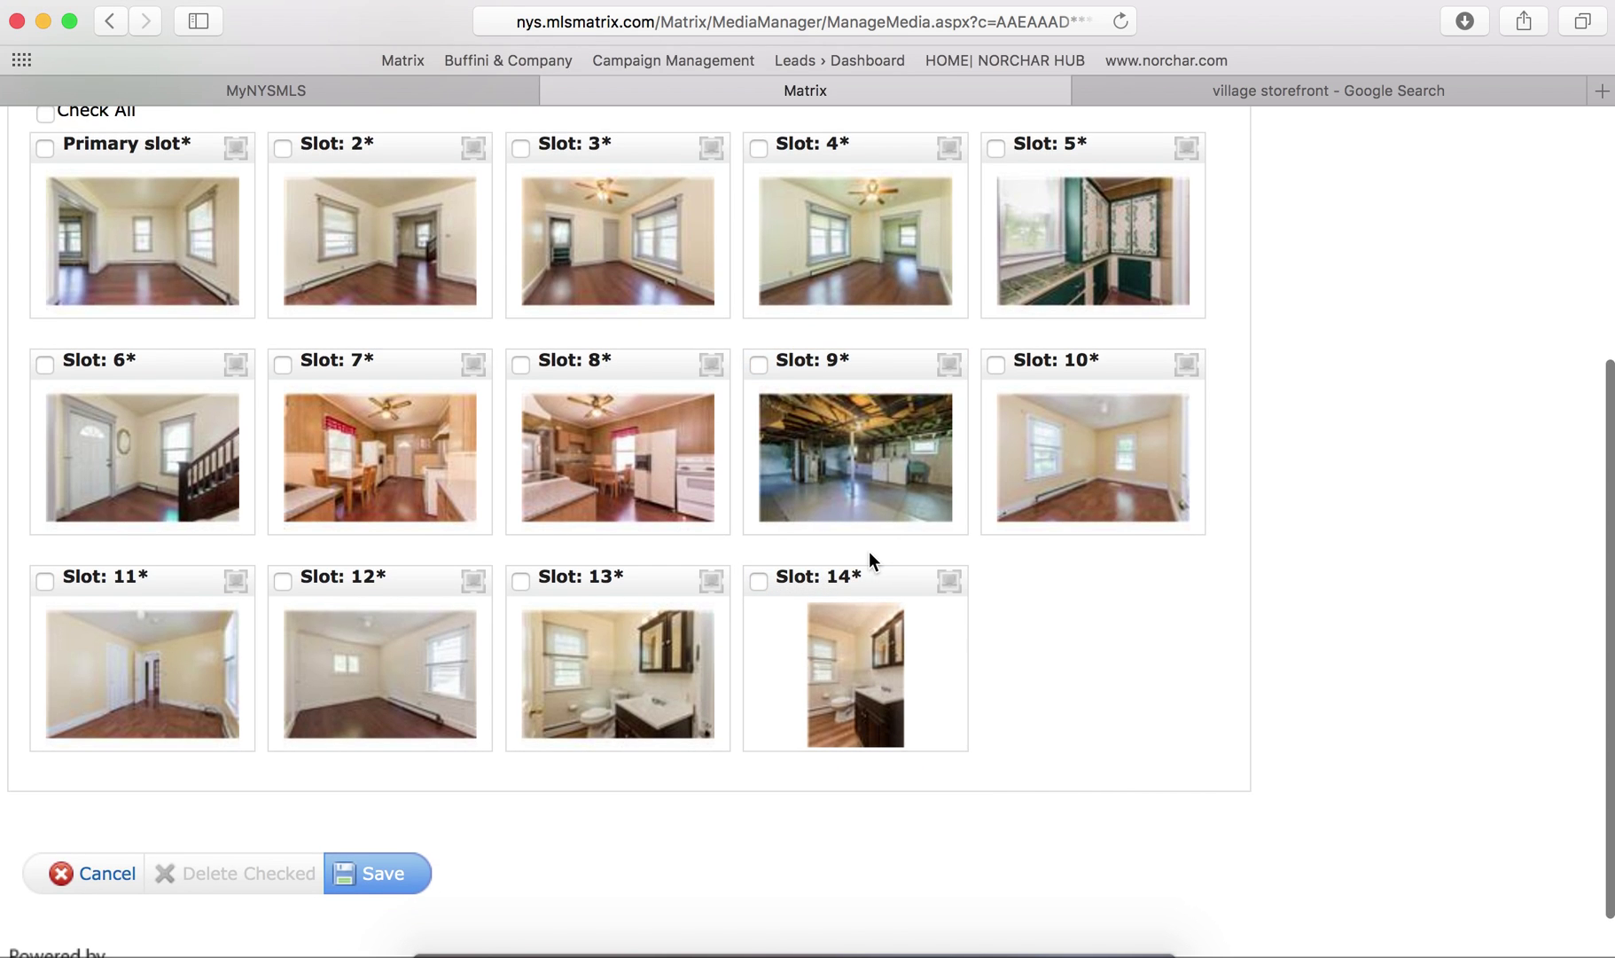
scroll(870, 558, up, 2)
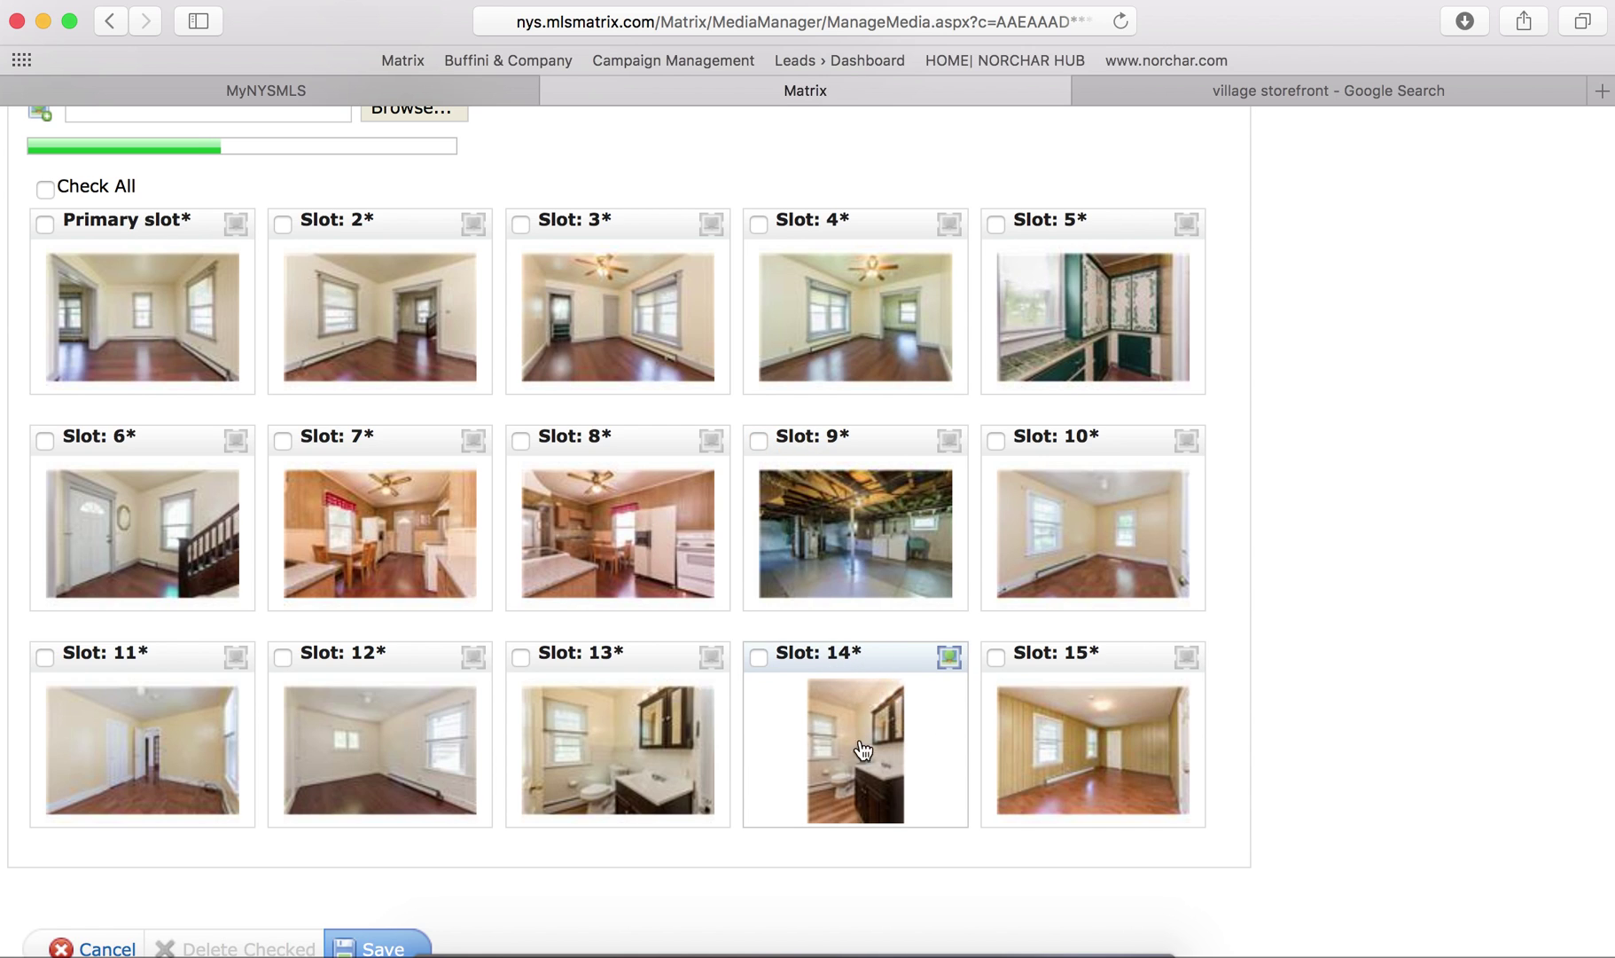
drag(863, 750, 716, 459)
click(627, 652)
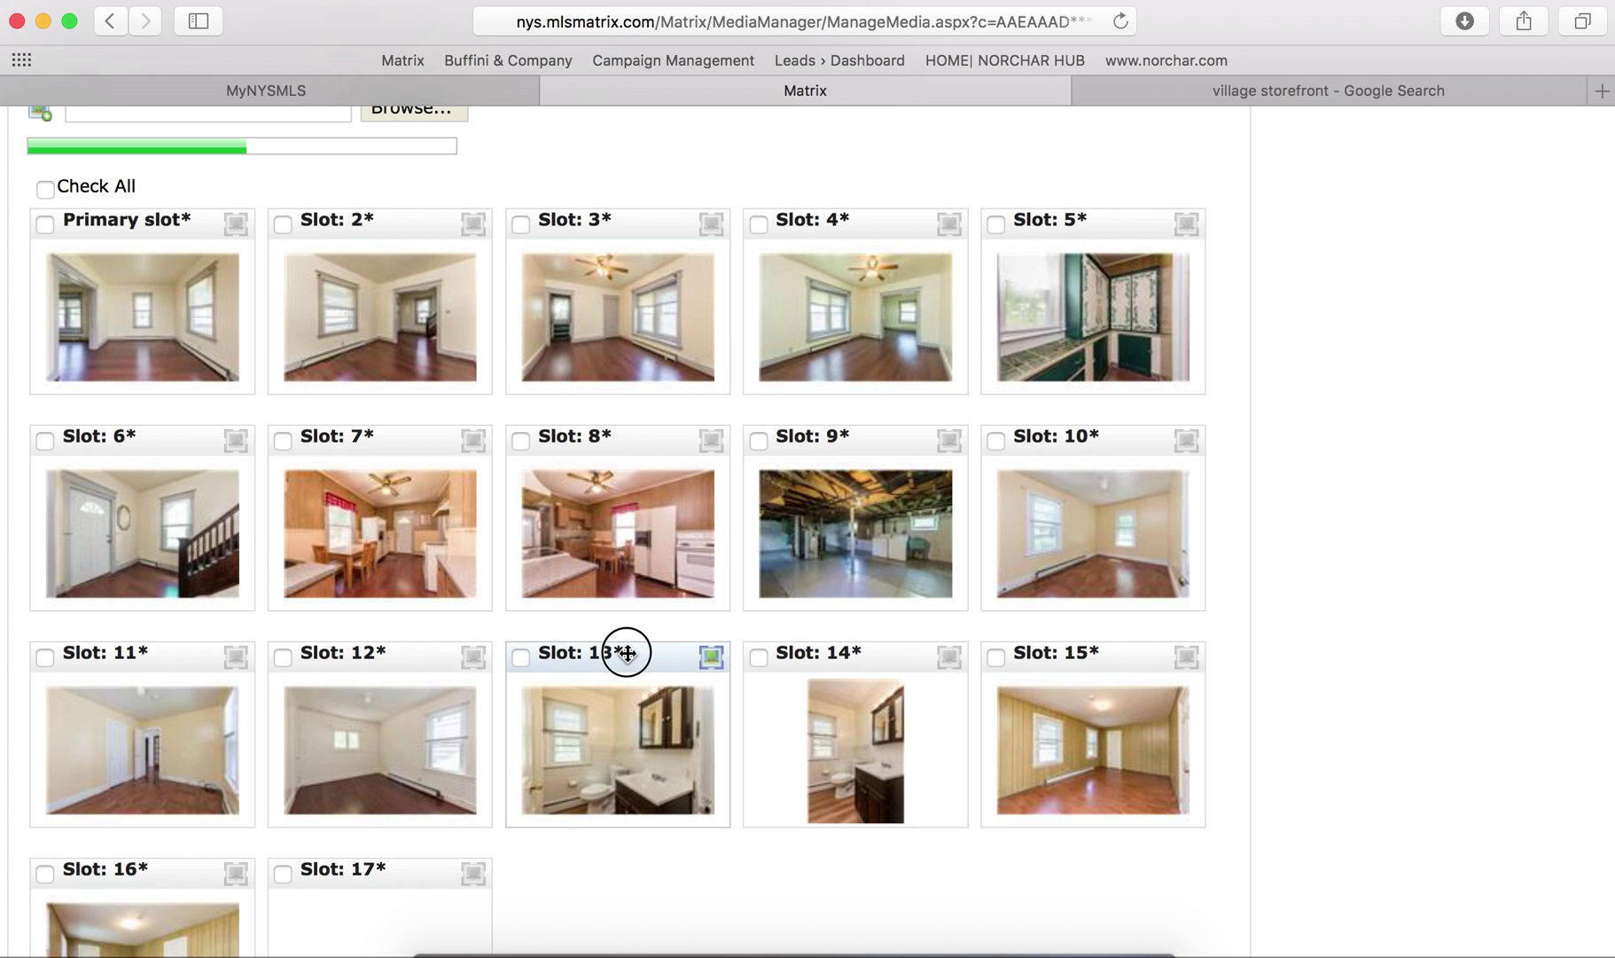
drag(627, 653, 603, 215)
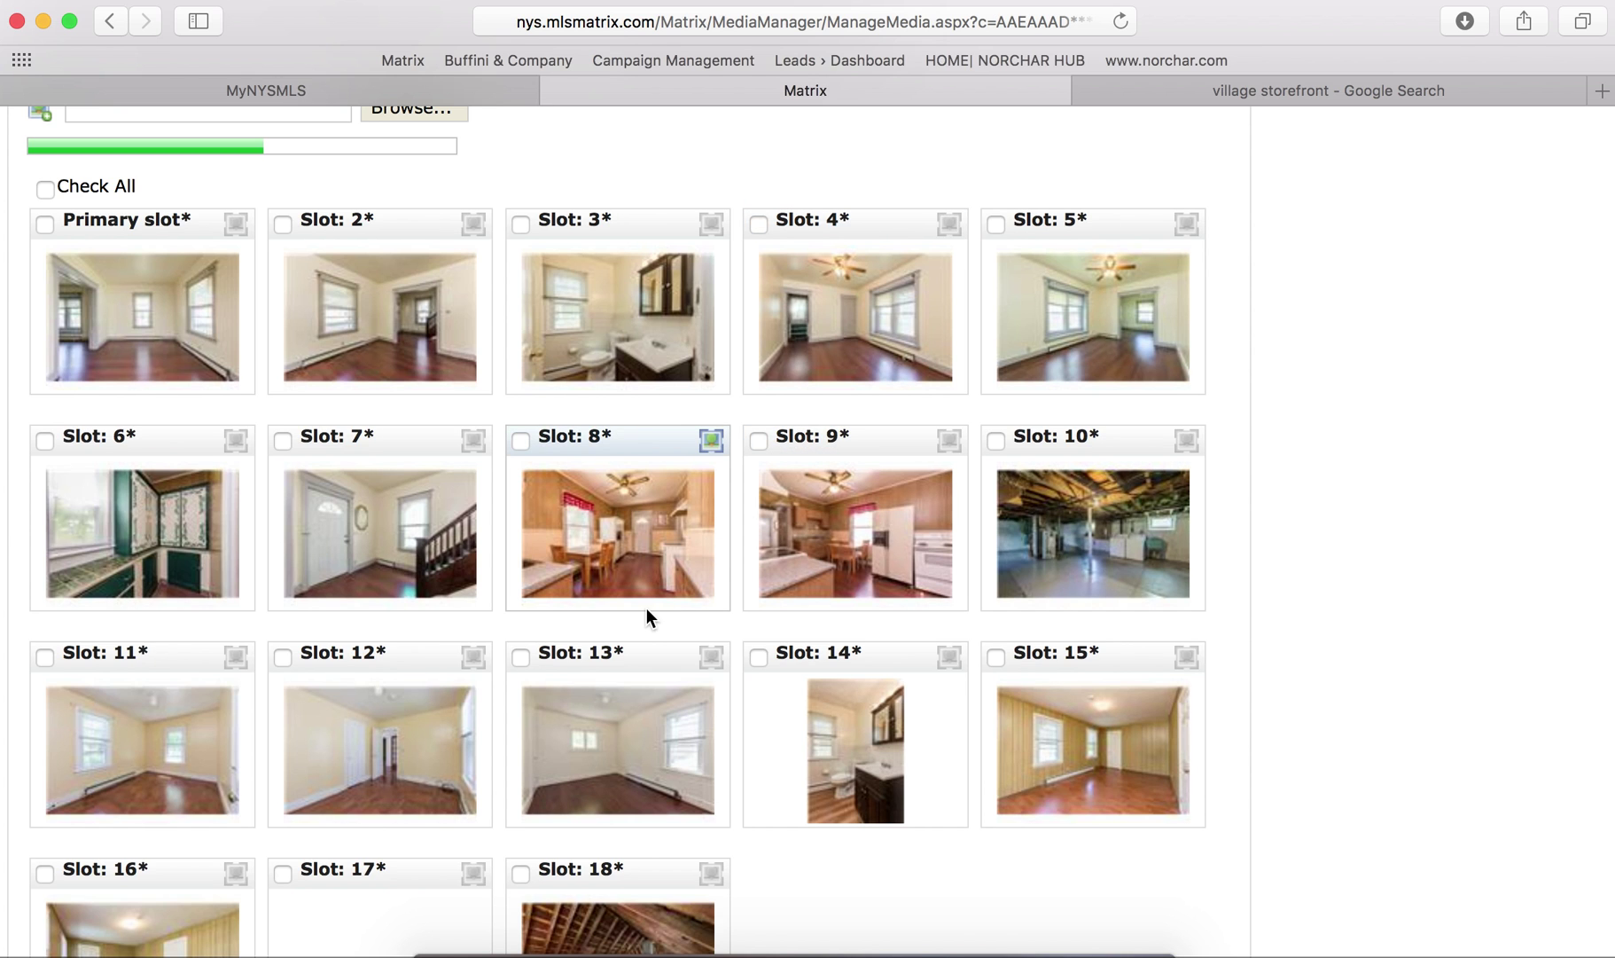
scroll(647, 612, down, 2)
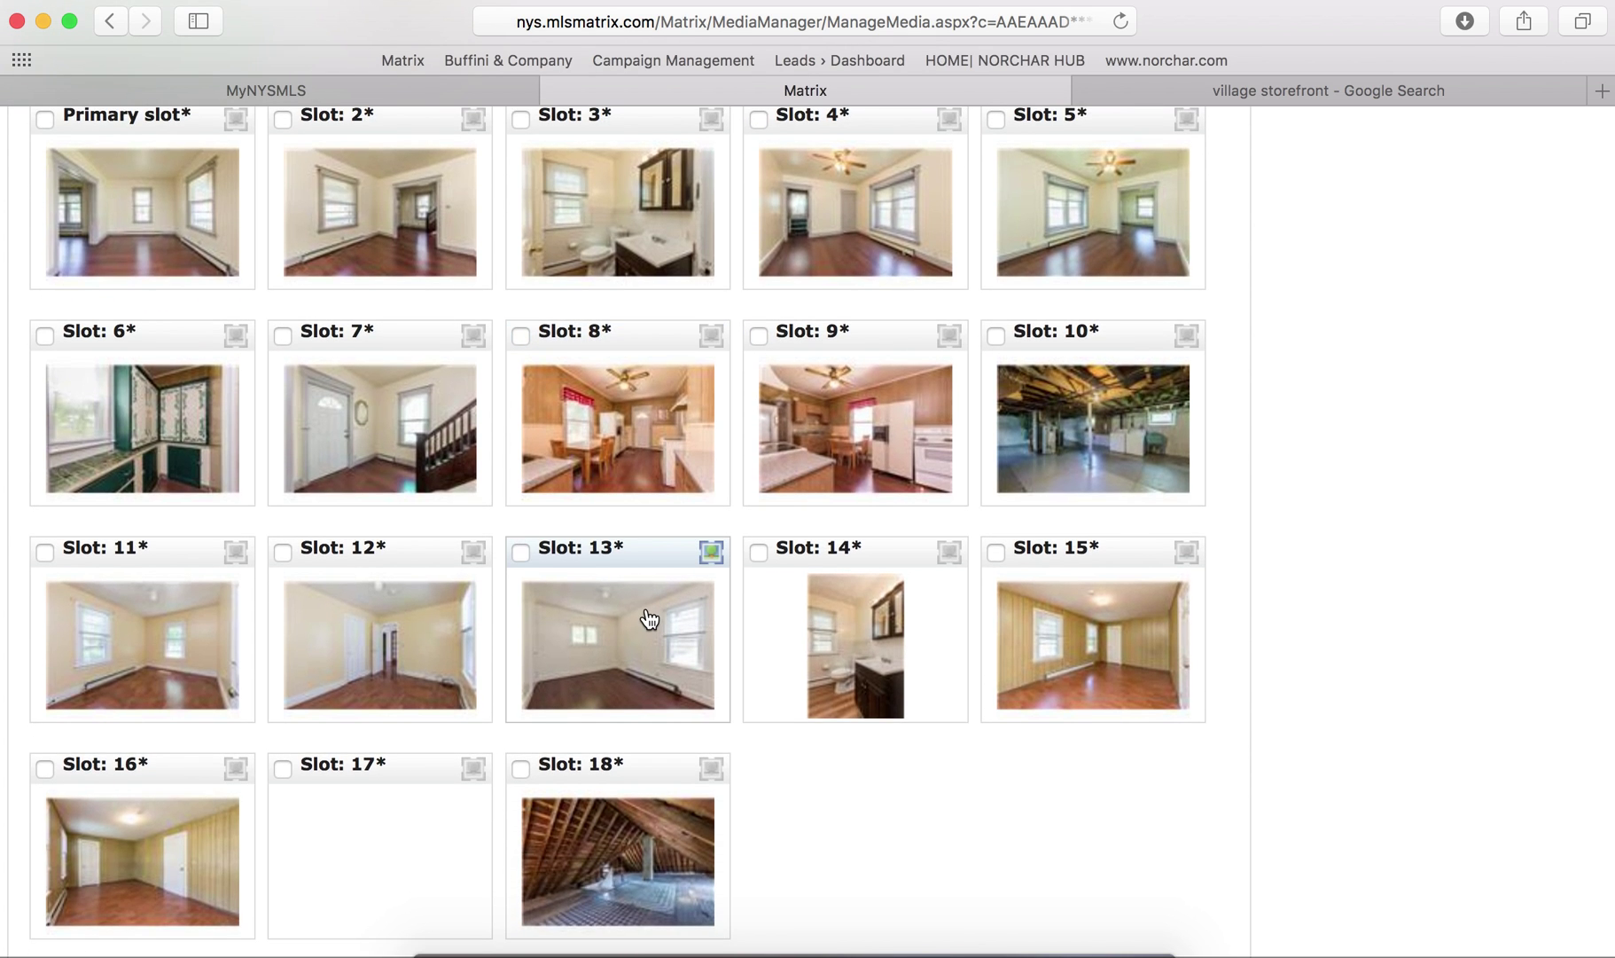
Step: Scroll through the grid as the final uploads fill Slots 21–25 with attic, porch, garage and exterior shots
scroll(650, 618, up, 3)
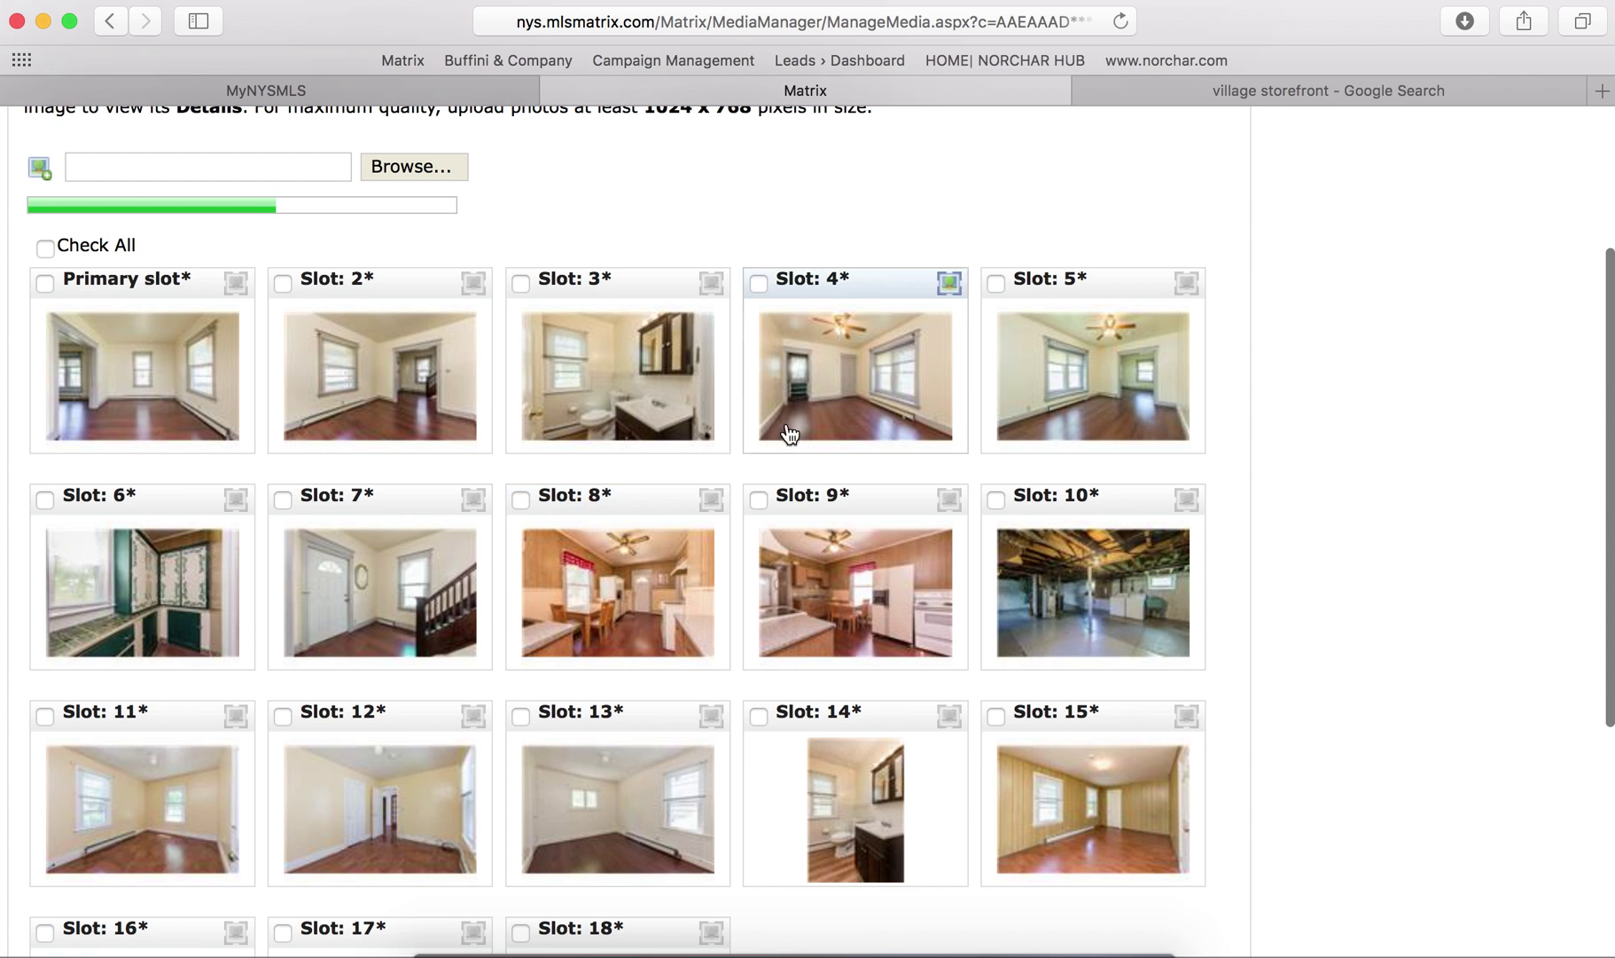
scroll(909, 559, down, 8)
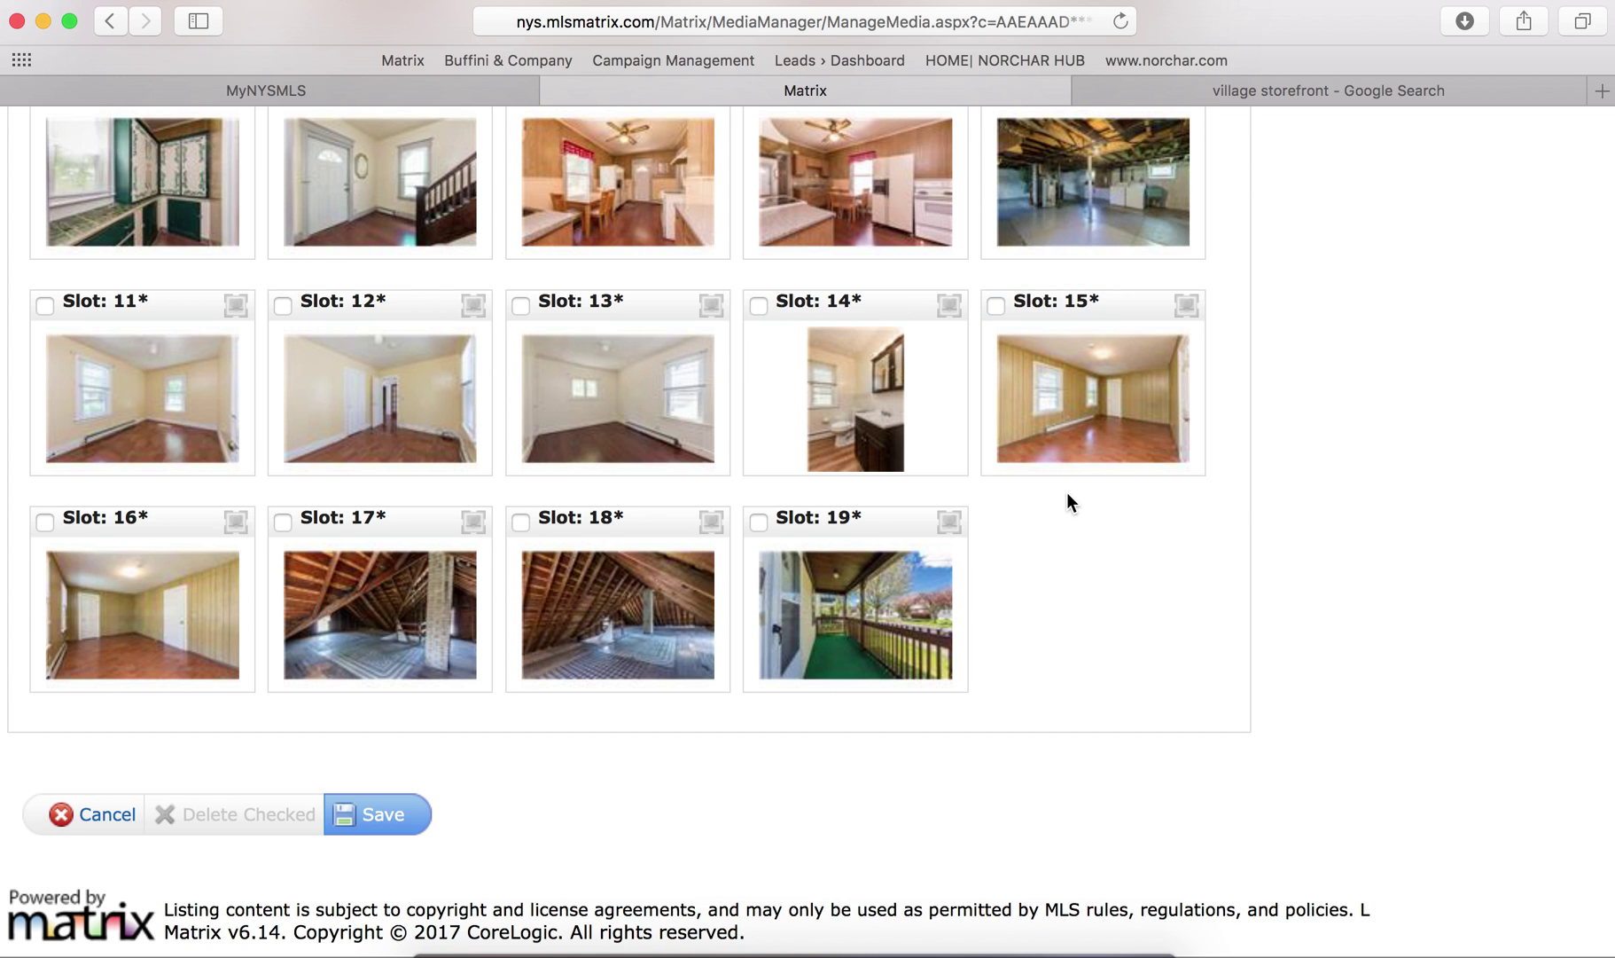
scroll(1068, 498, up, 4)
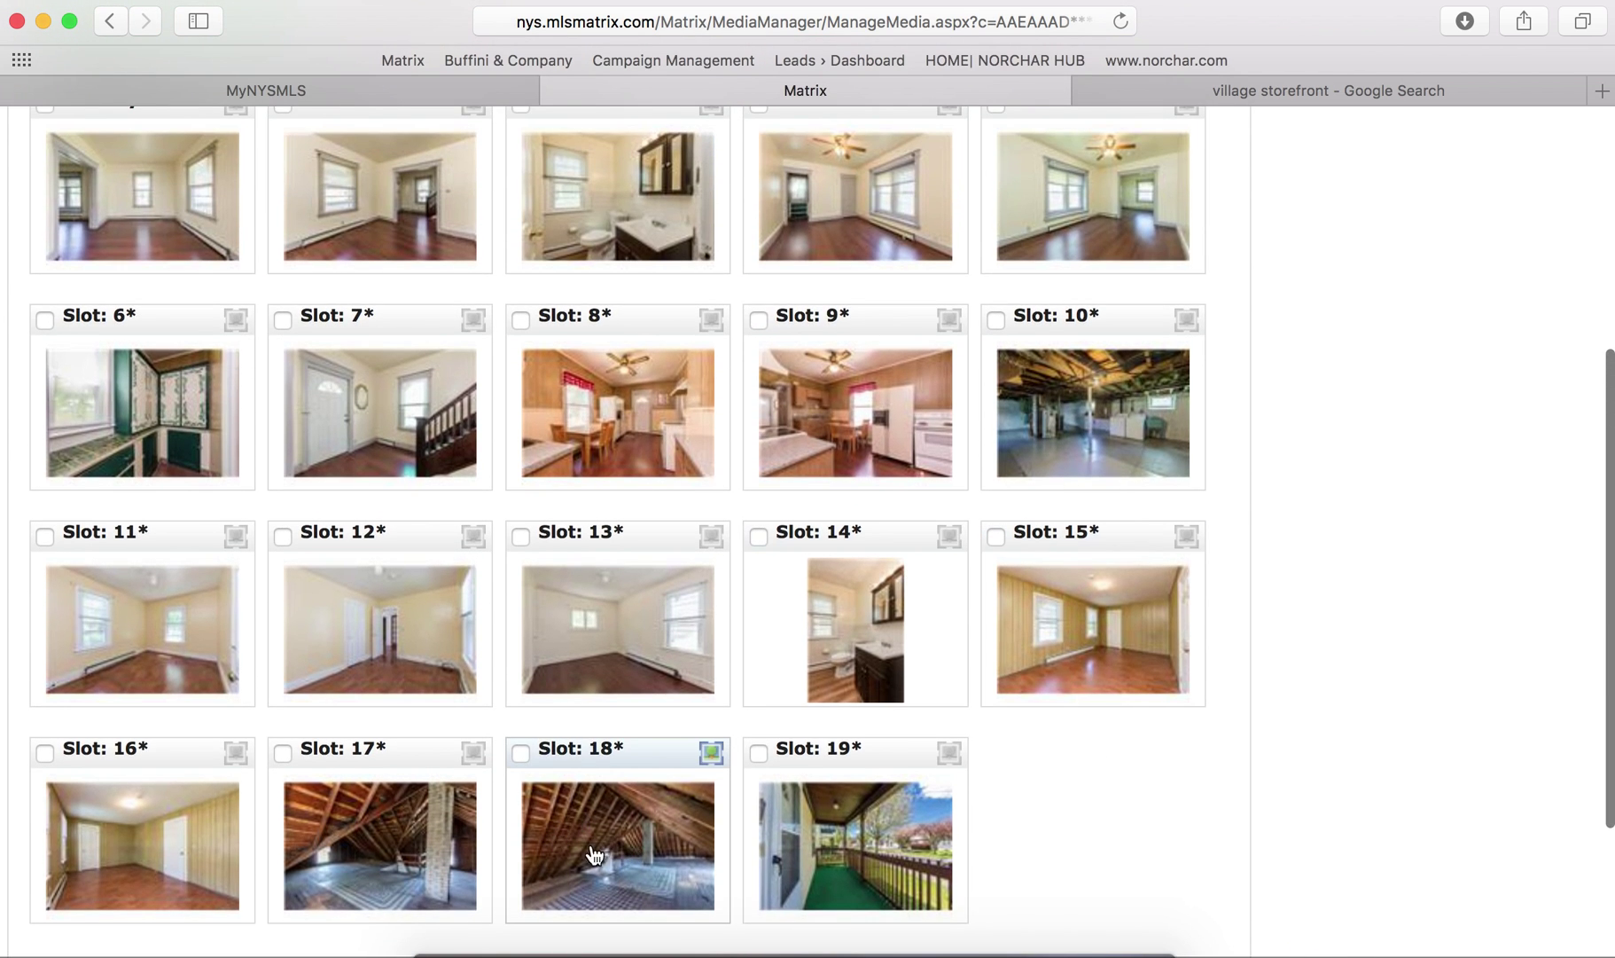
scroll(922, 558, up, 3)
scroll(871, 594, up, 2)
scroll(872, 594, down, 8)
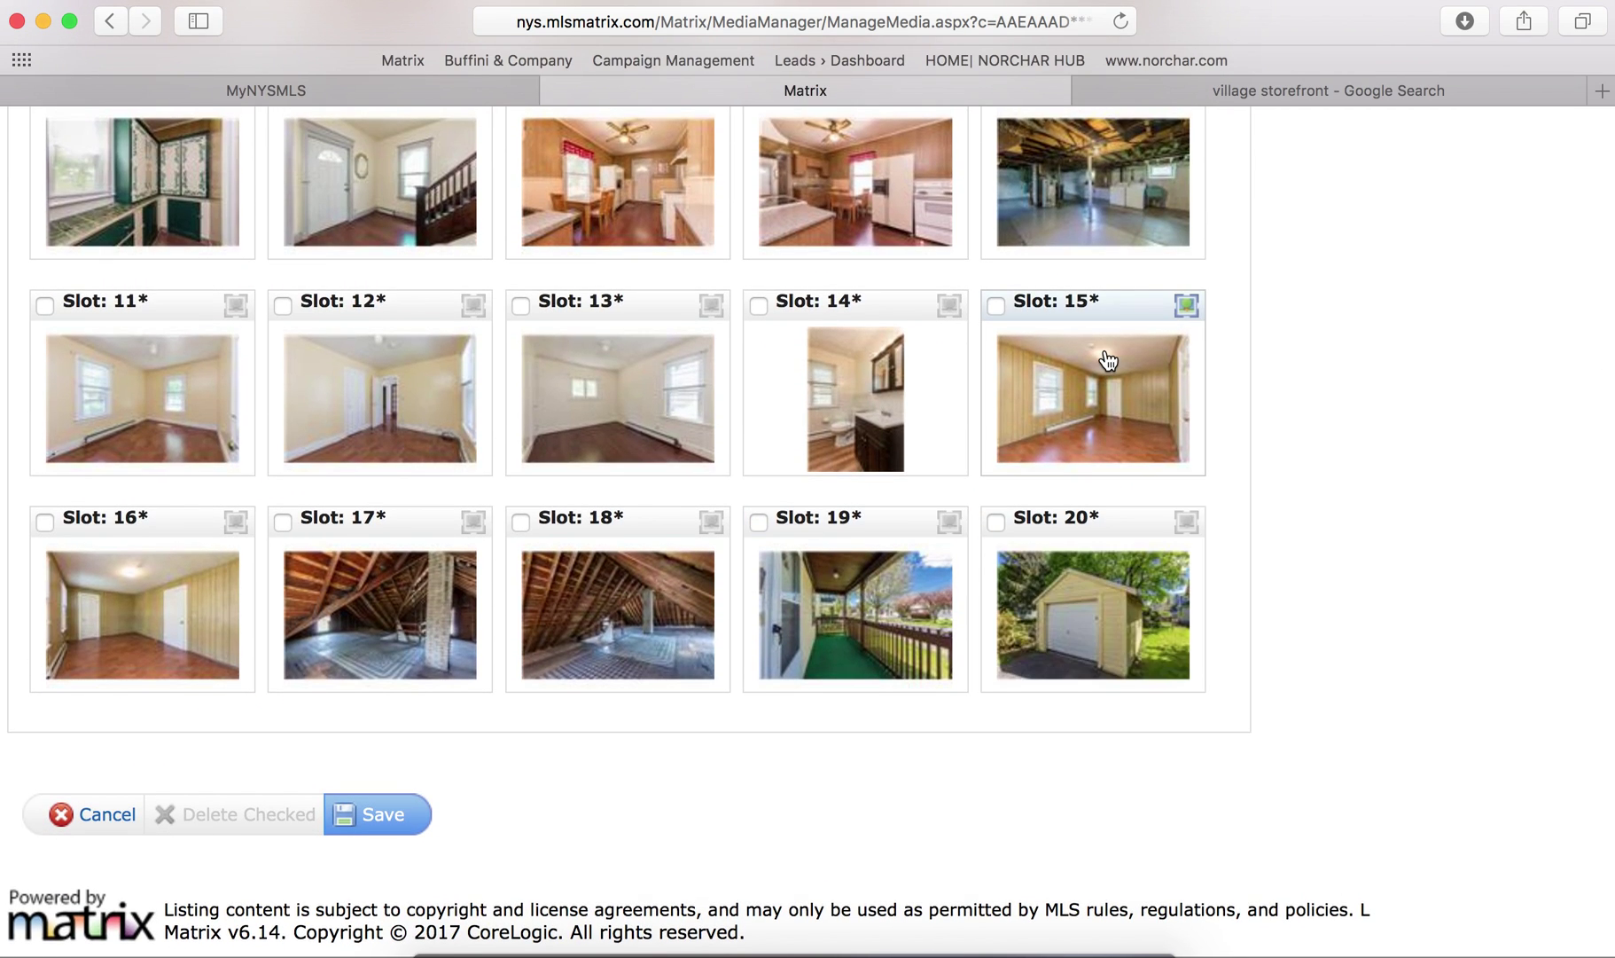
scroll(692, 430, up, 1)
scroll(692, 430, up, 5)
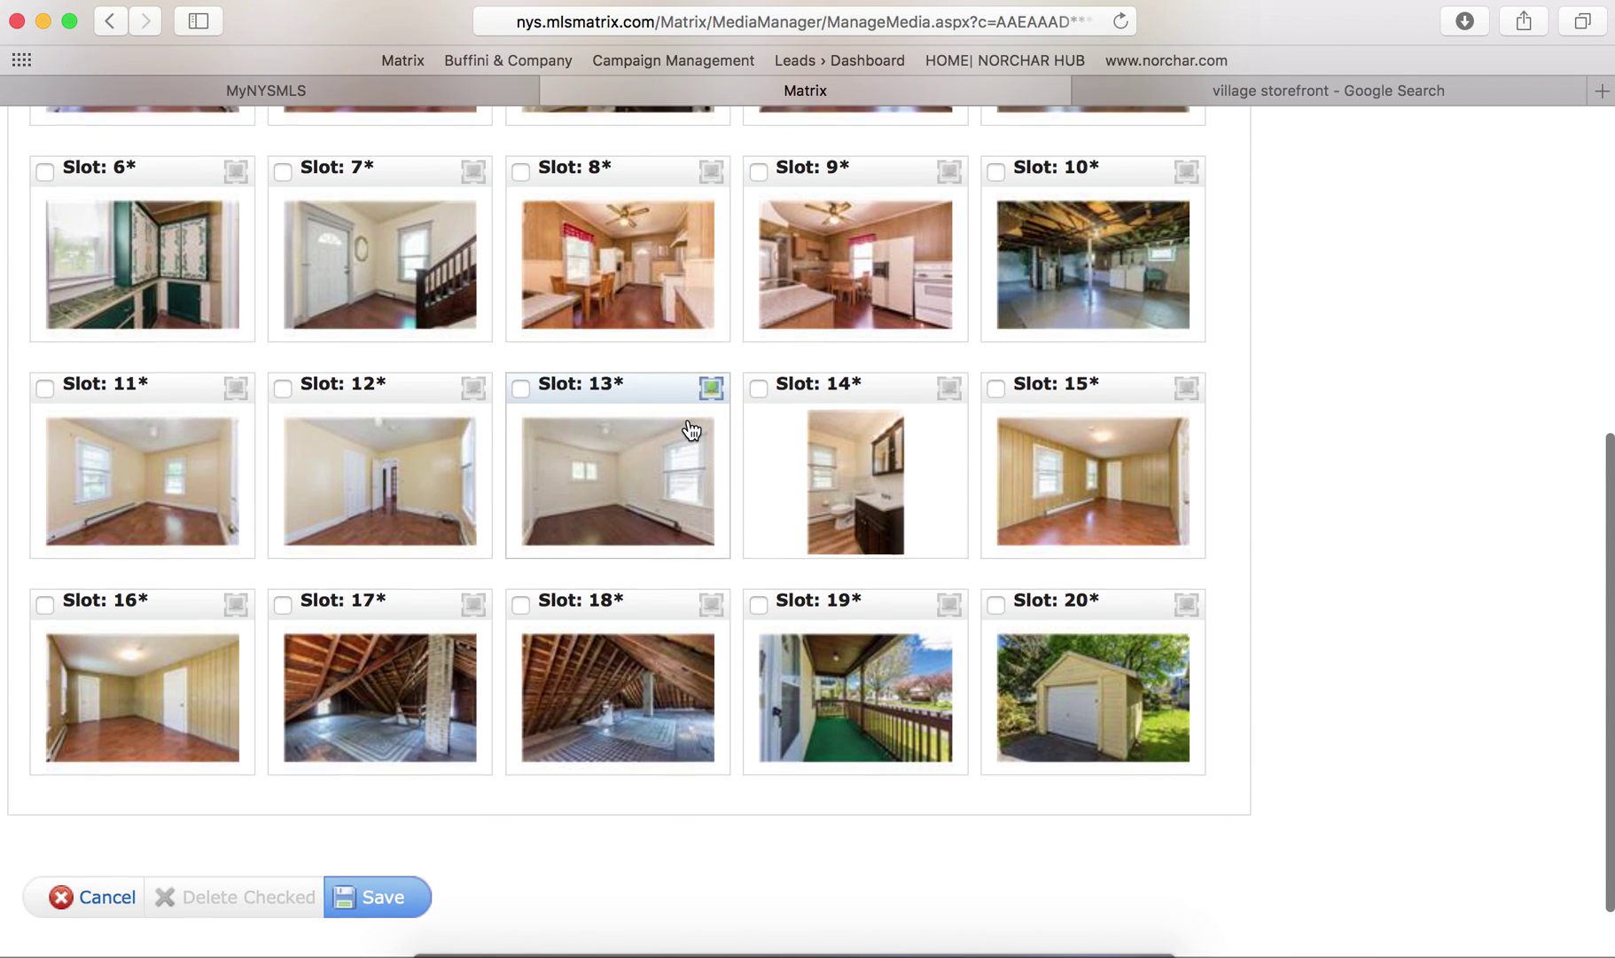
scroll(692, 430, up, 4)
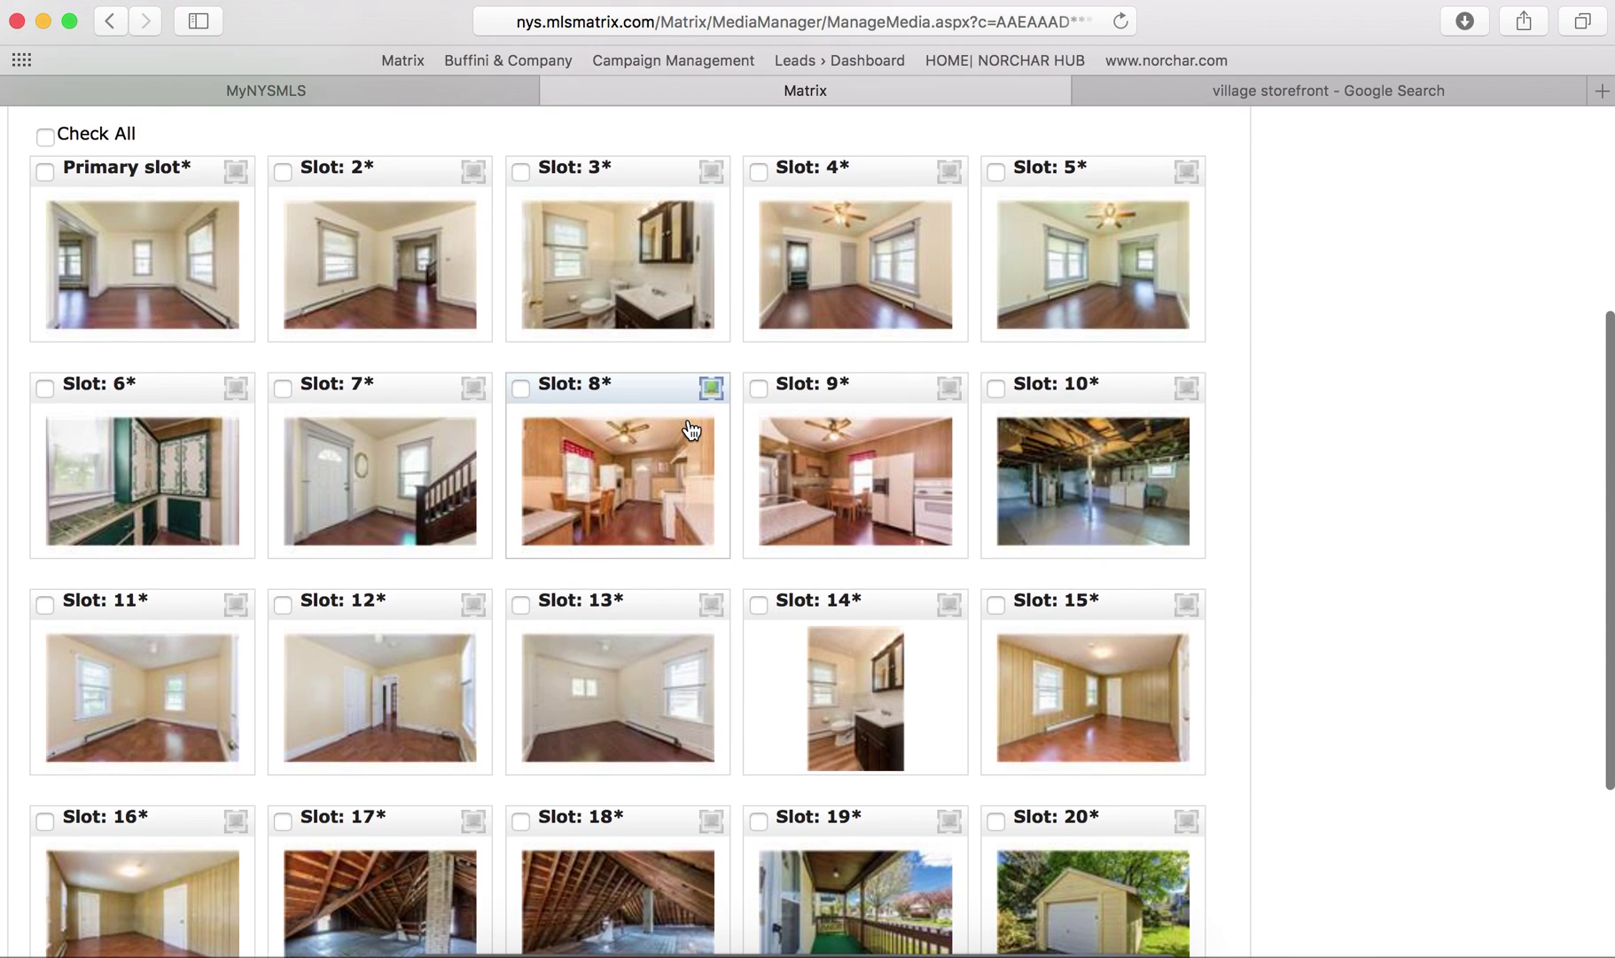
scroll(692, 430, up, 2)
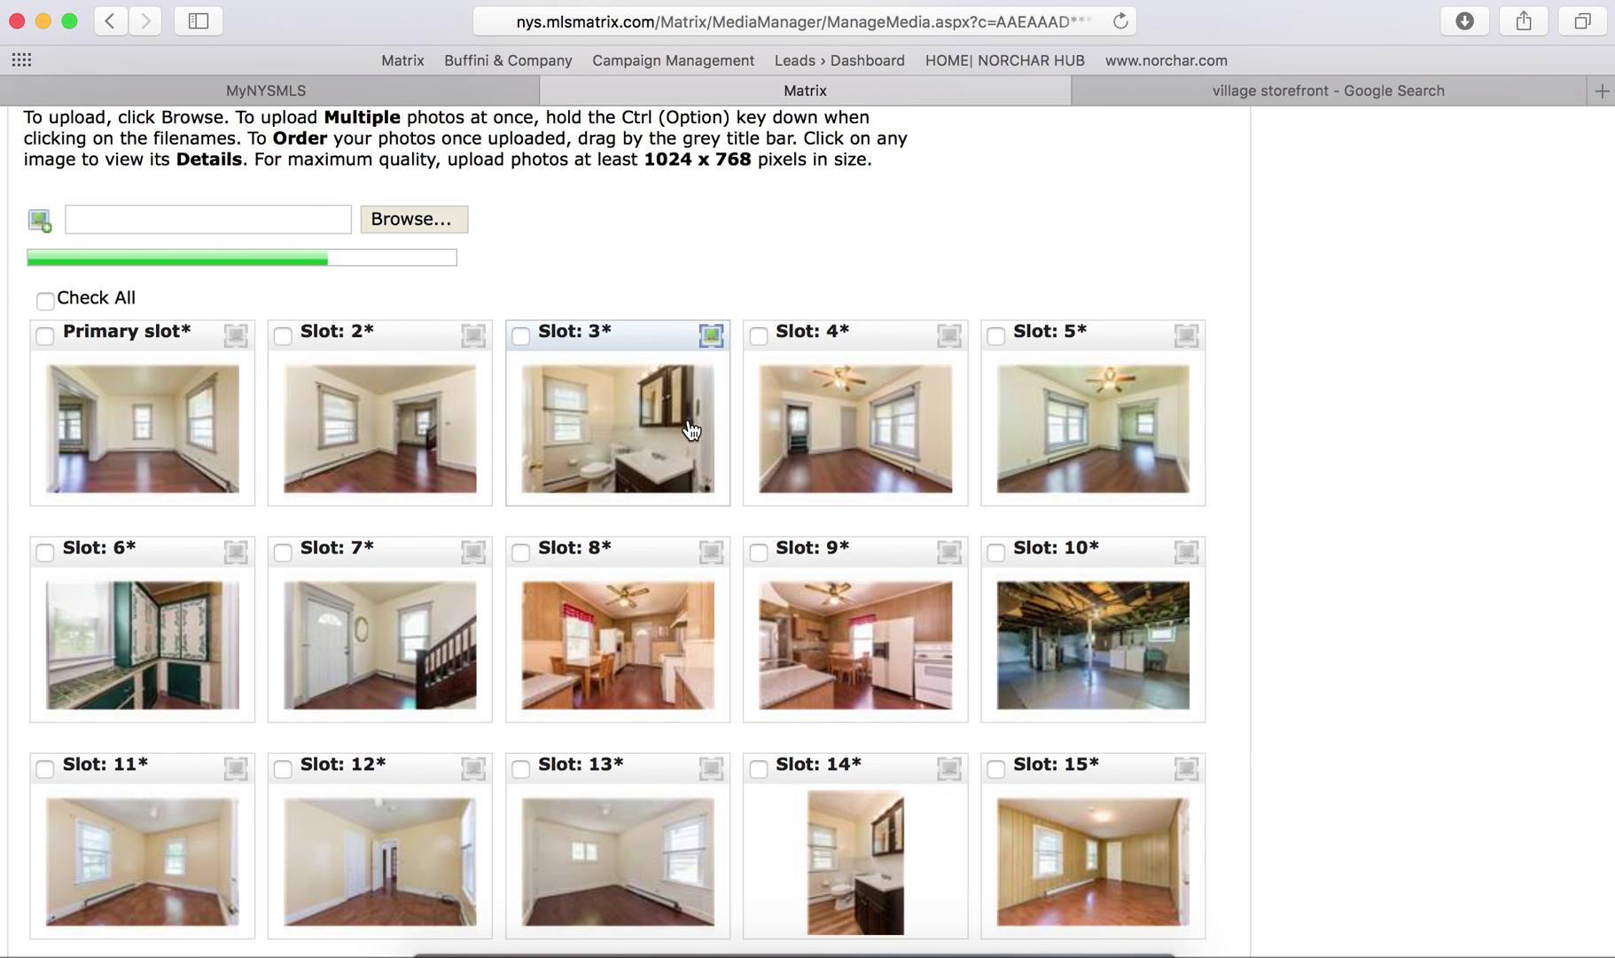
scroll(579, 539, down, 15)
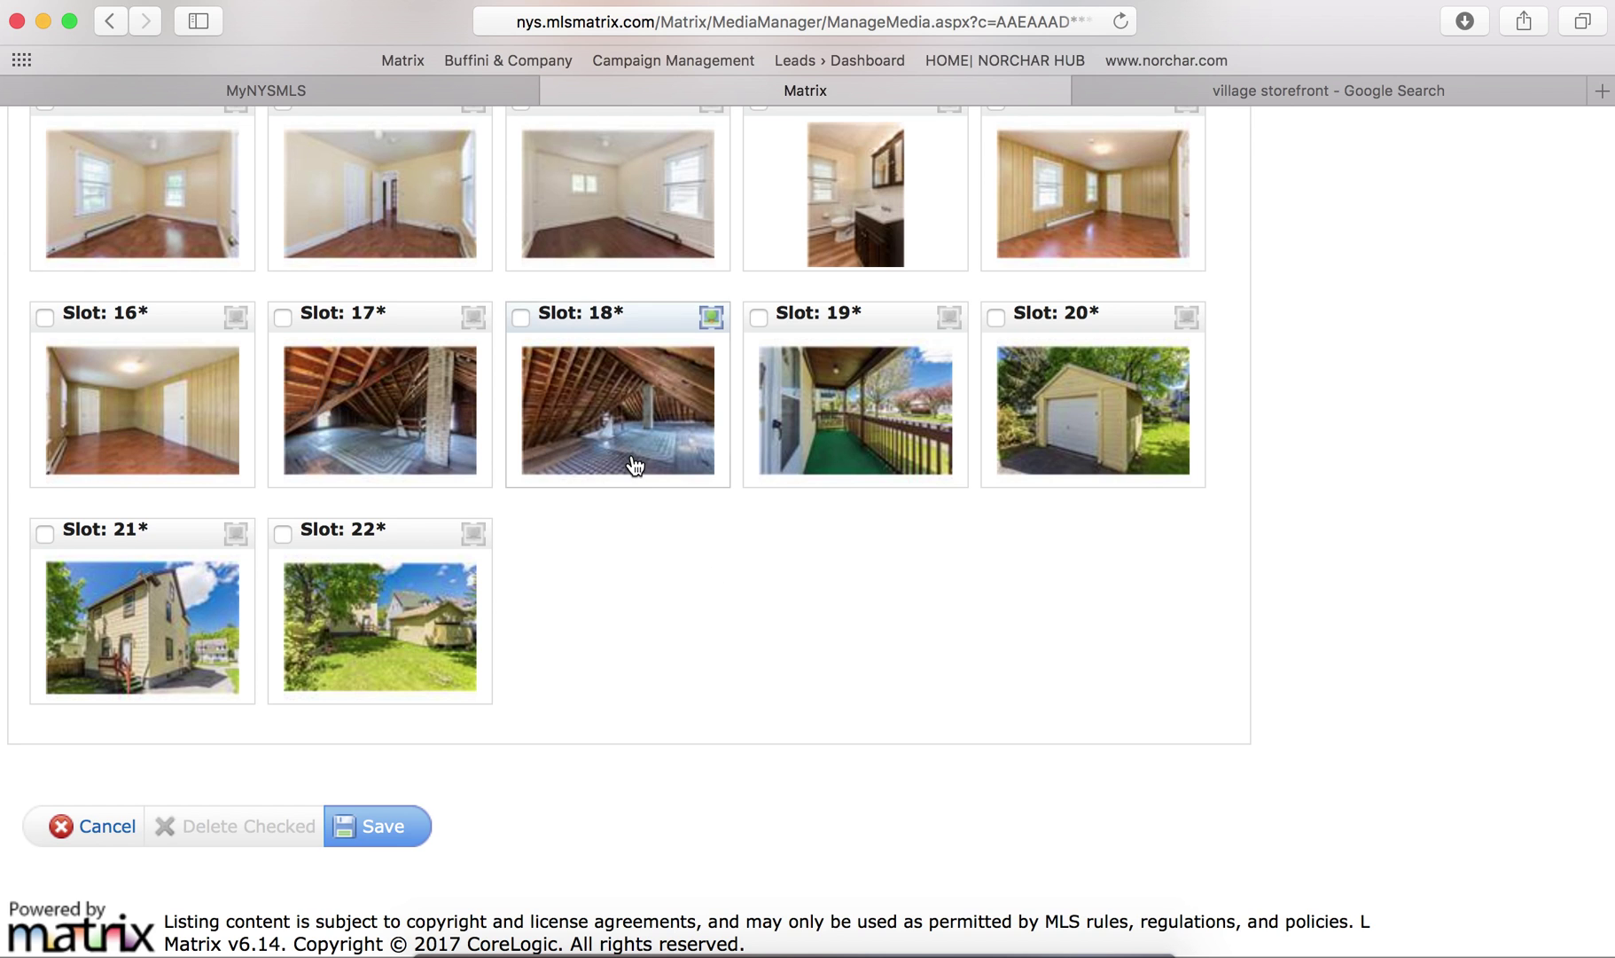
scroll(635, 461, up, 5)
scroll(635, 461, up, 3)
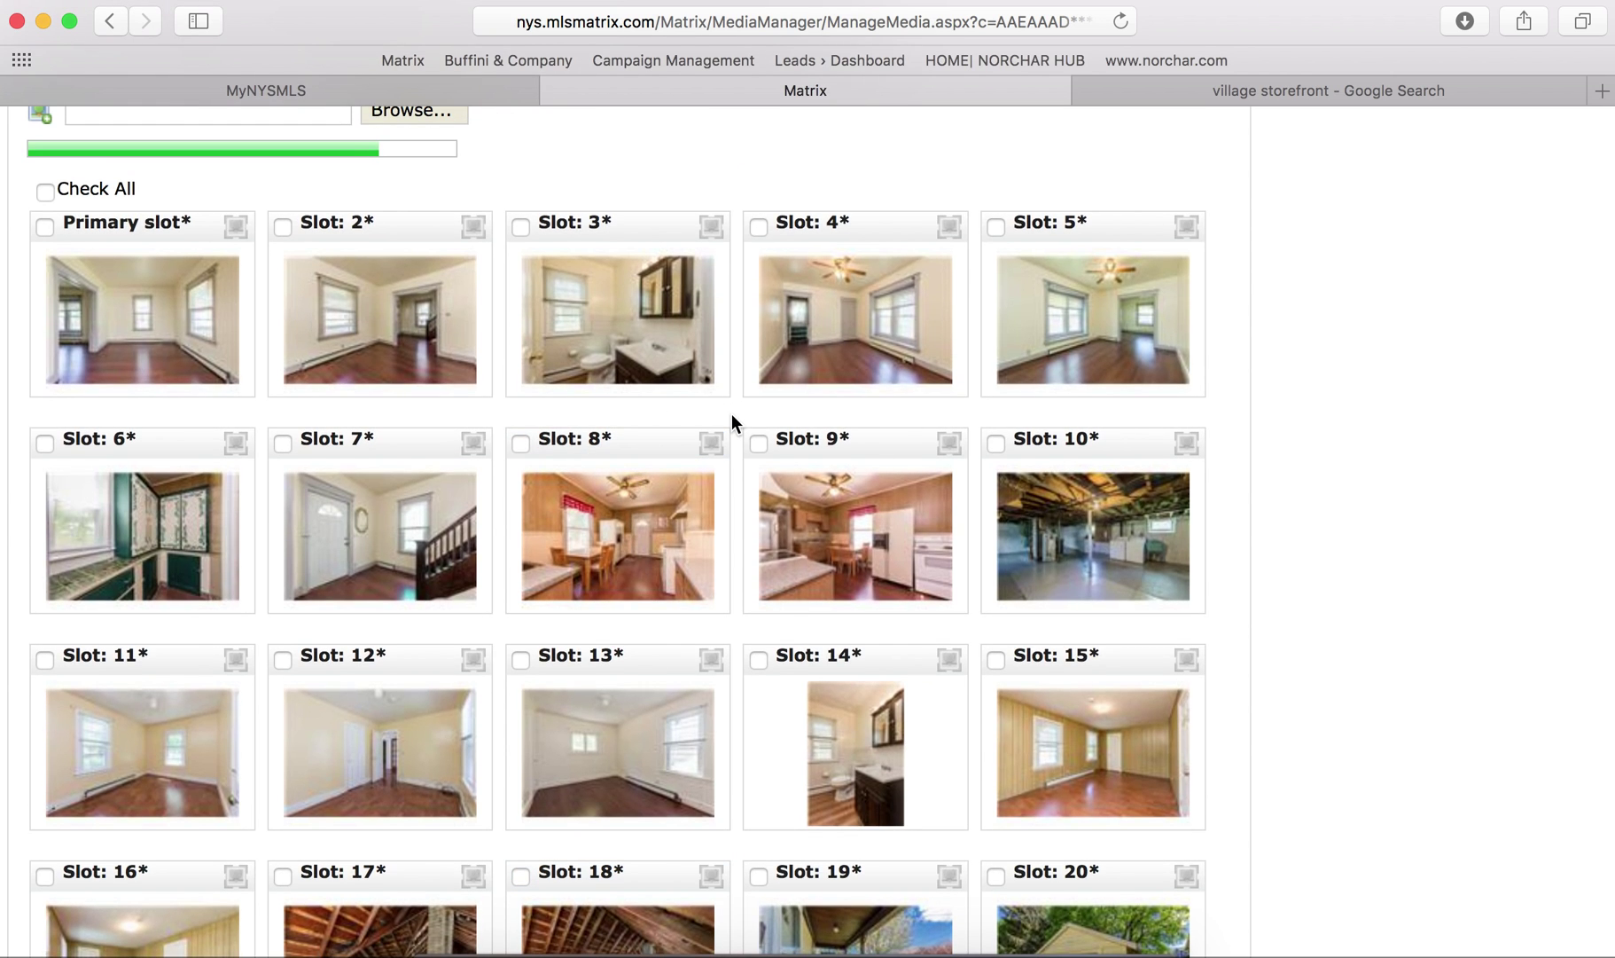
scroll(475, 394, up, 3)
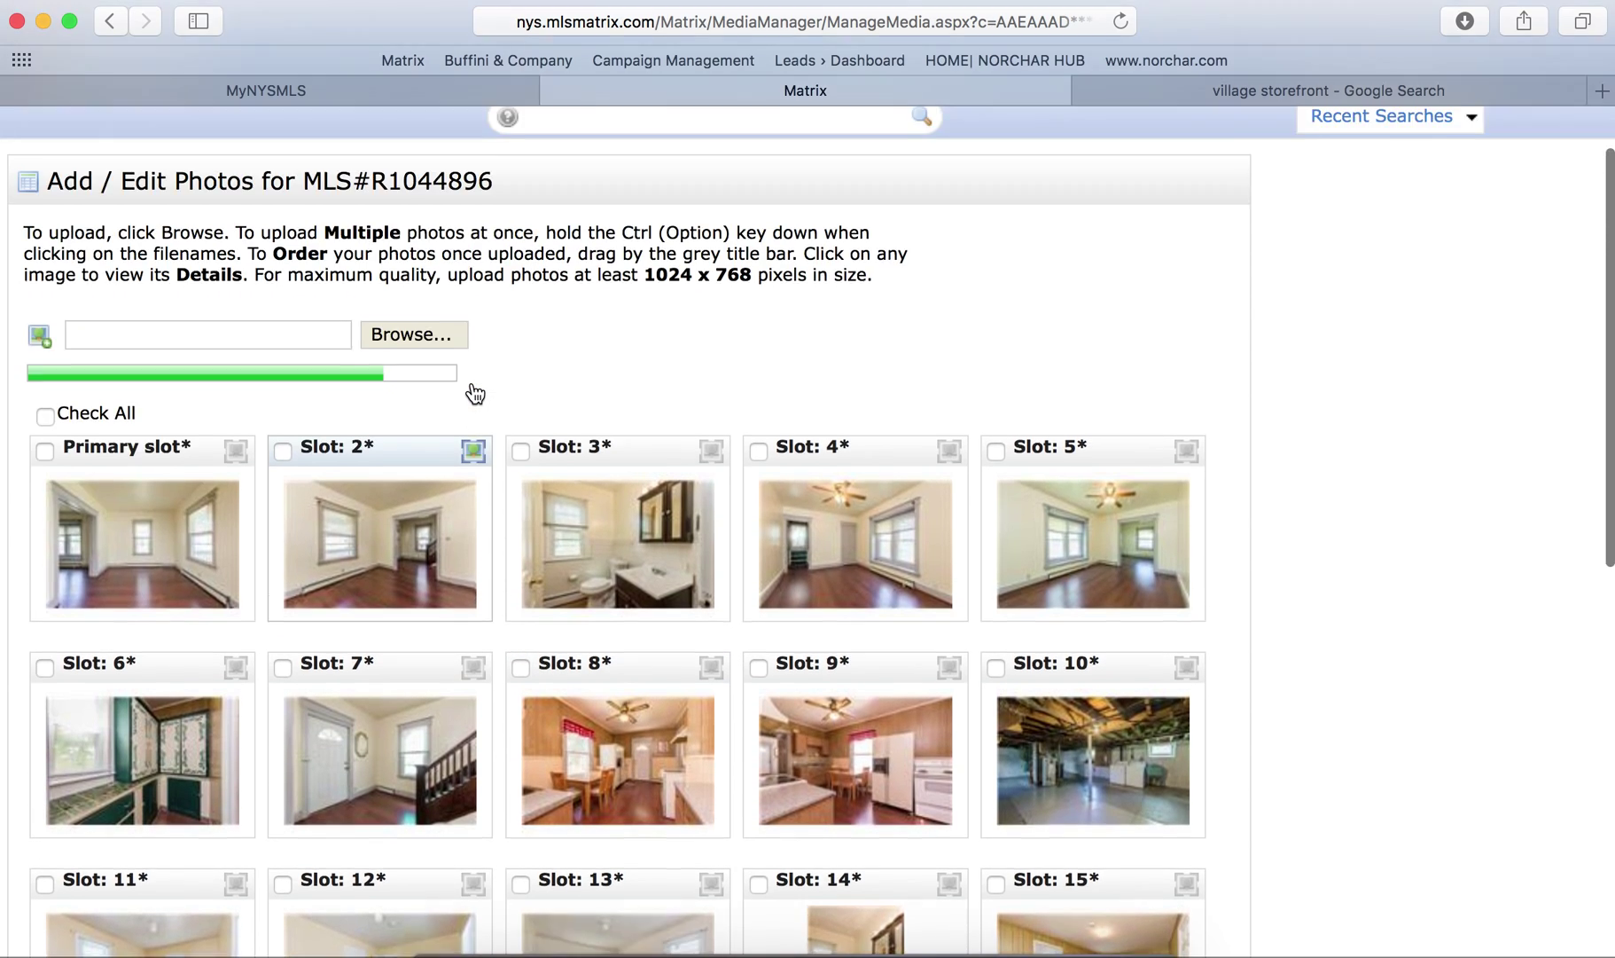
scroll(475, 394, down, 11)
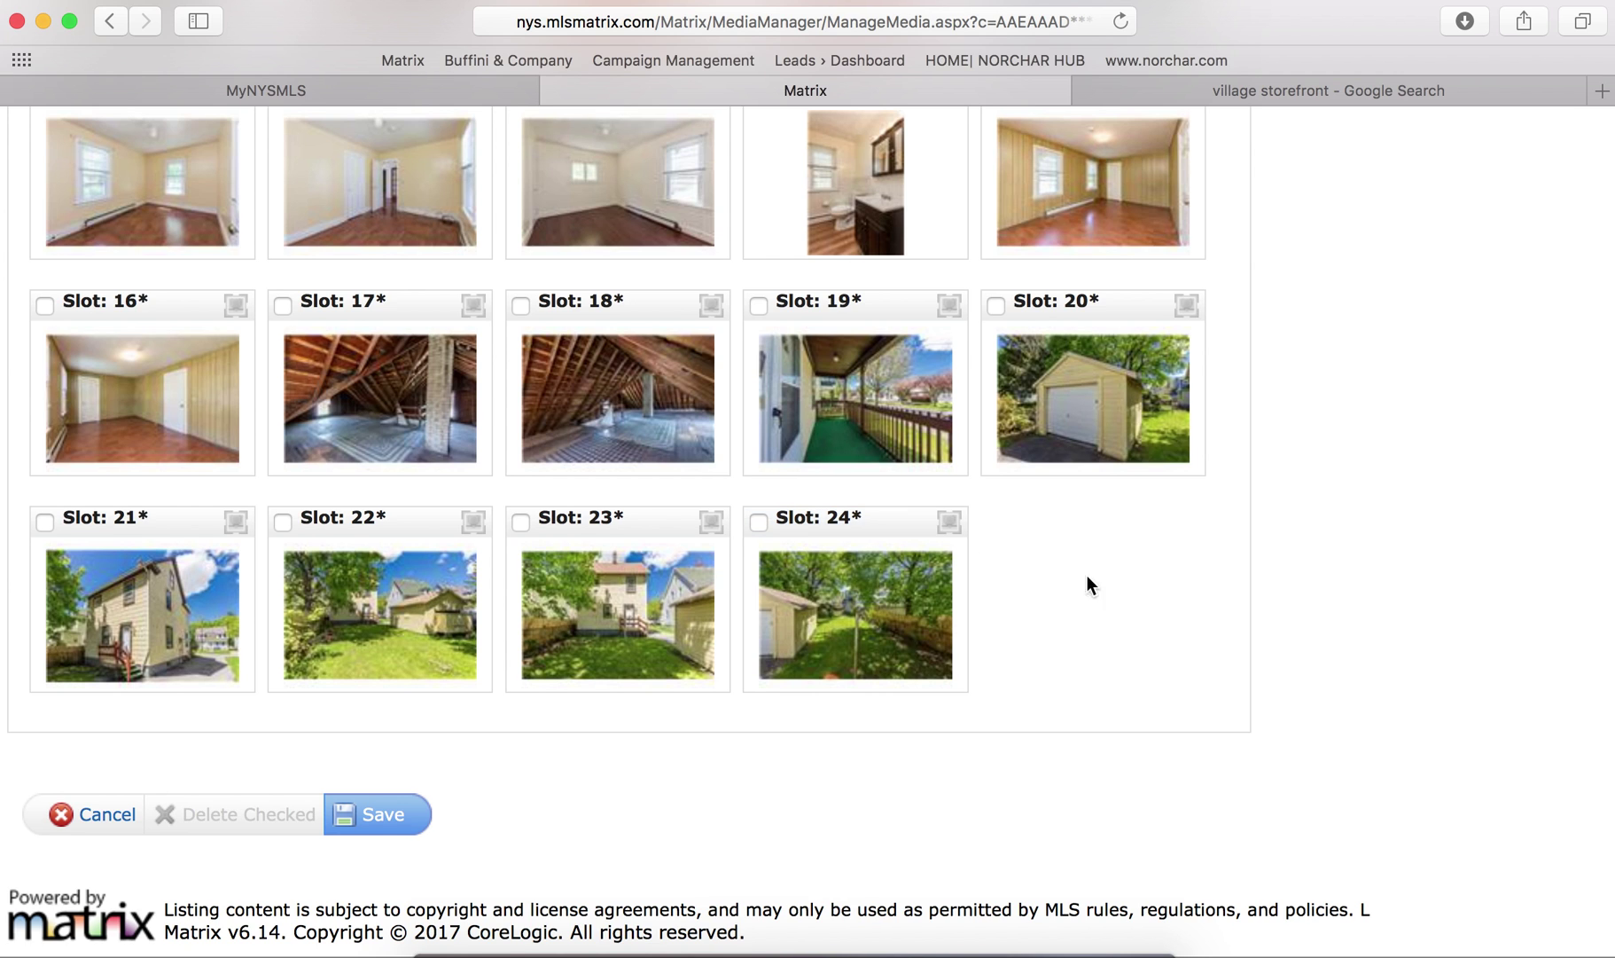
scroll(1124, 581, up, 8)
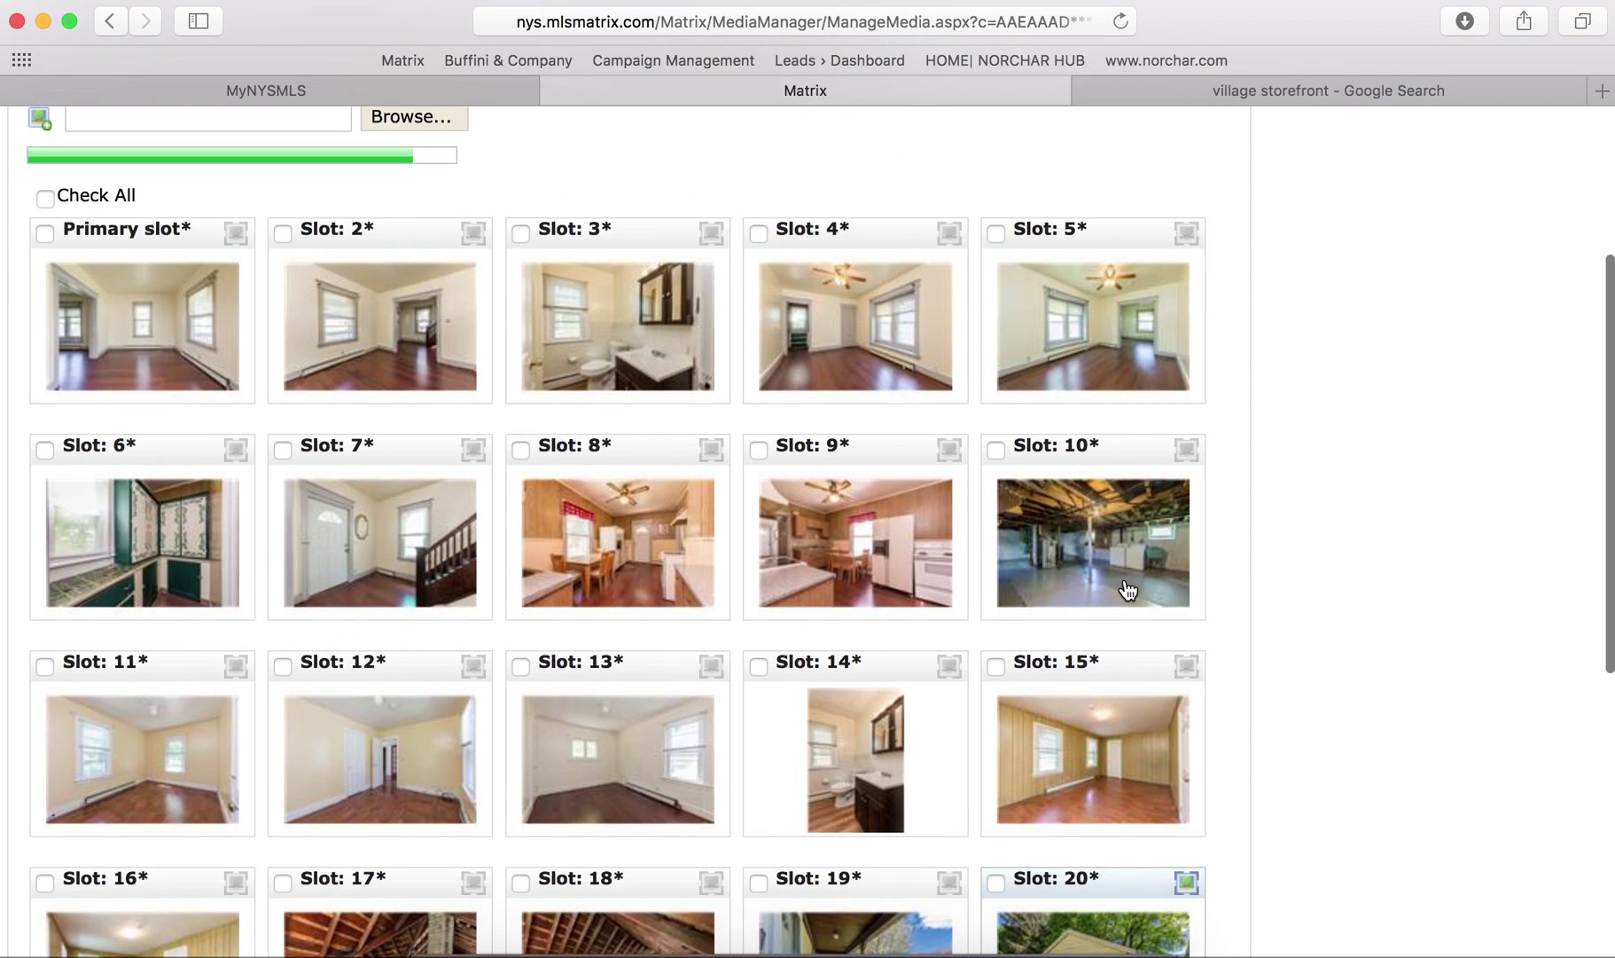
scroll(1128, 590, down, 2)
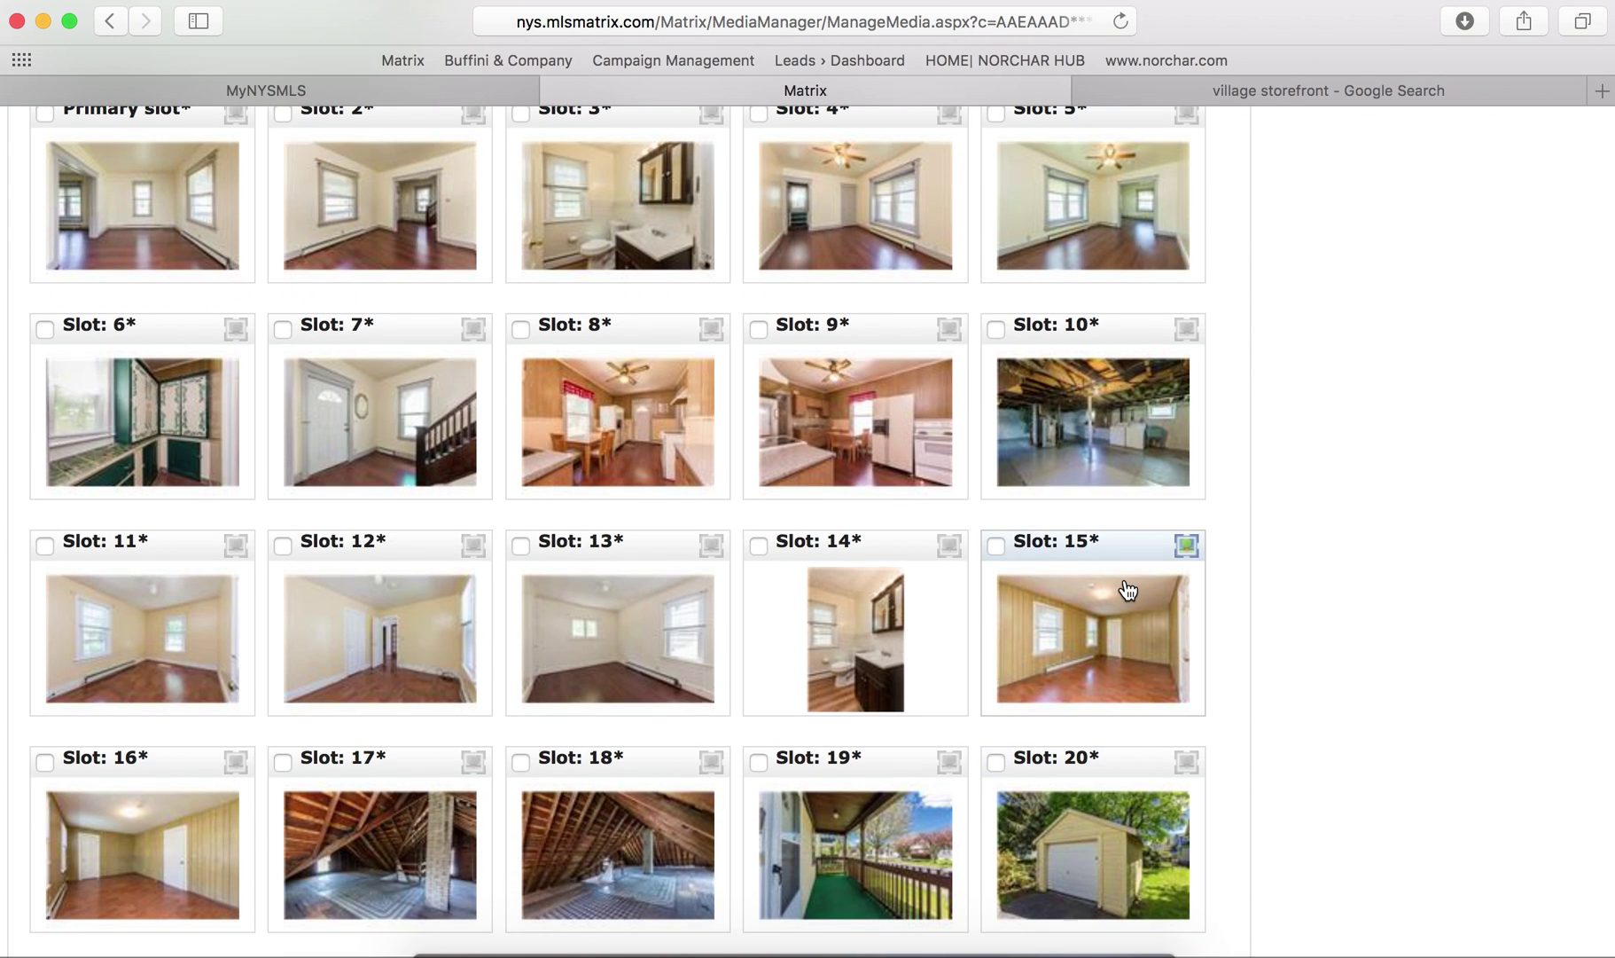
scroll(1128, 590, down, 6)
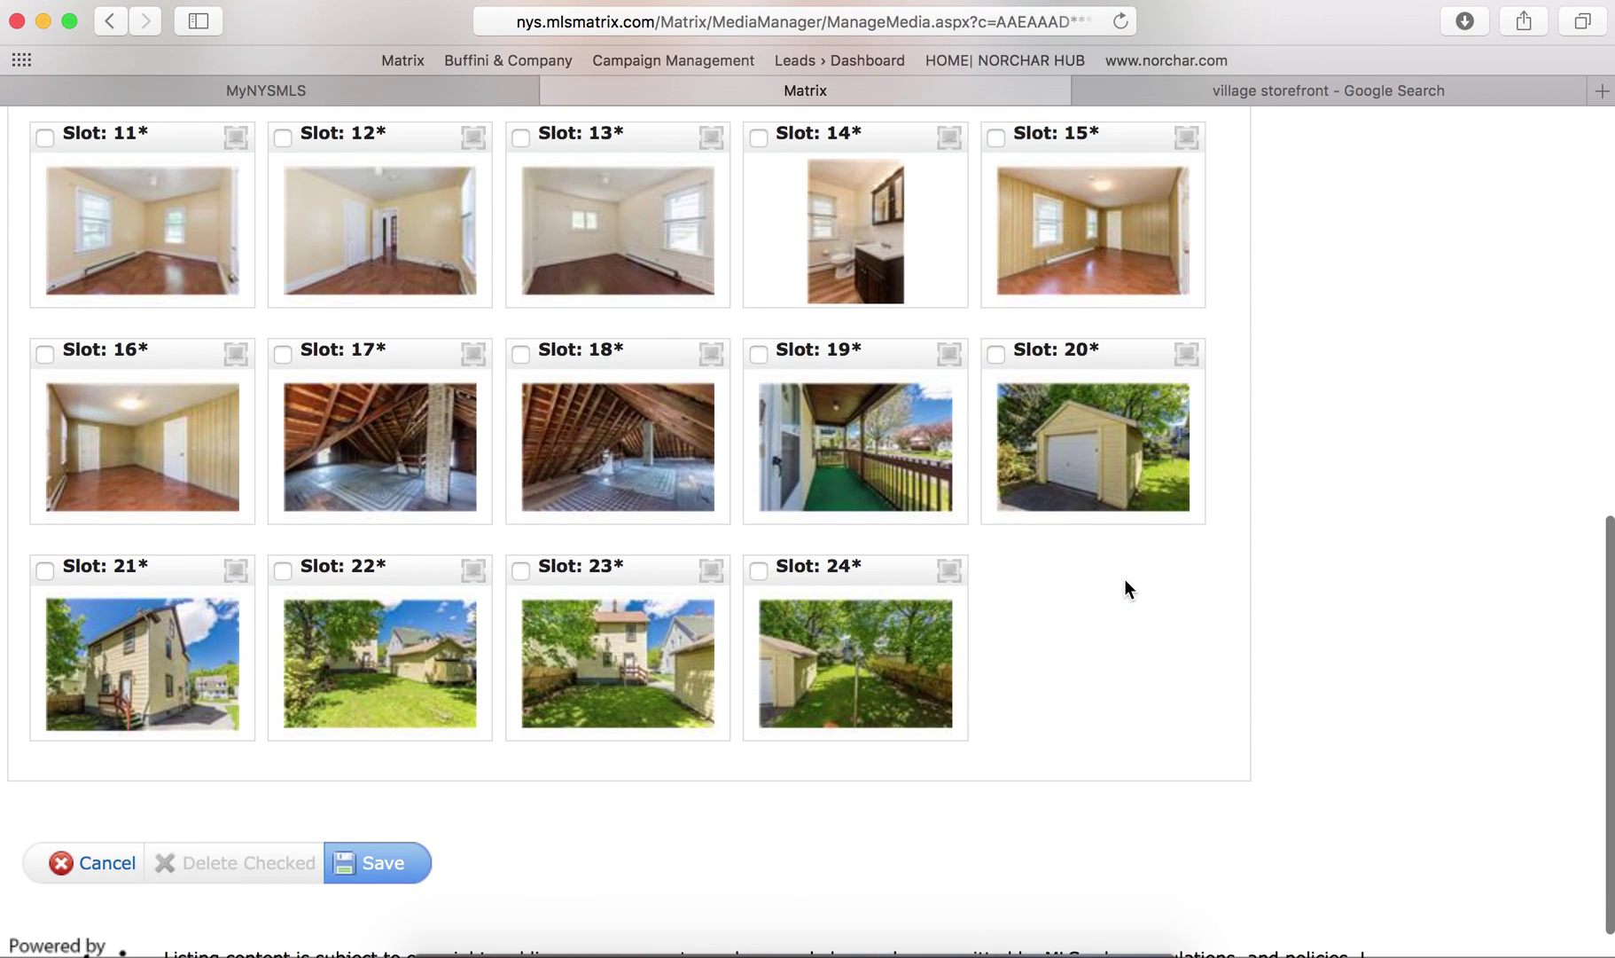
scroll(747, 631, down, 1)
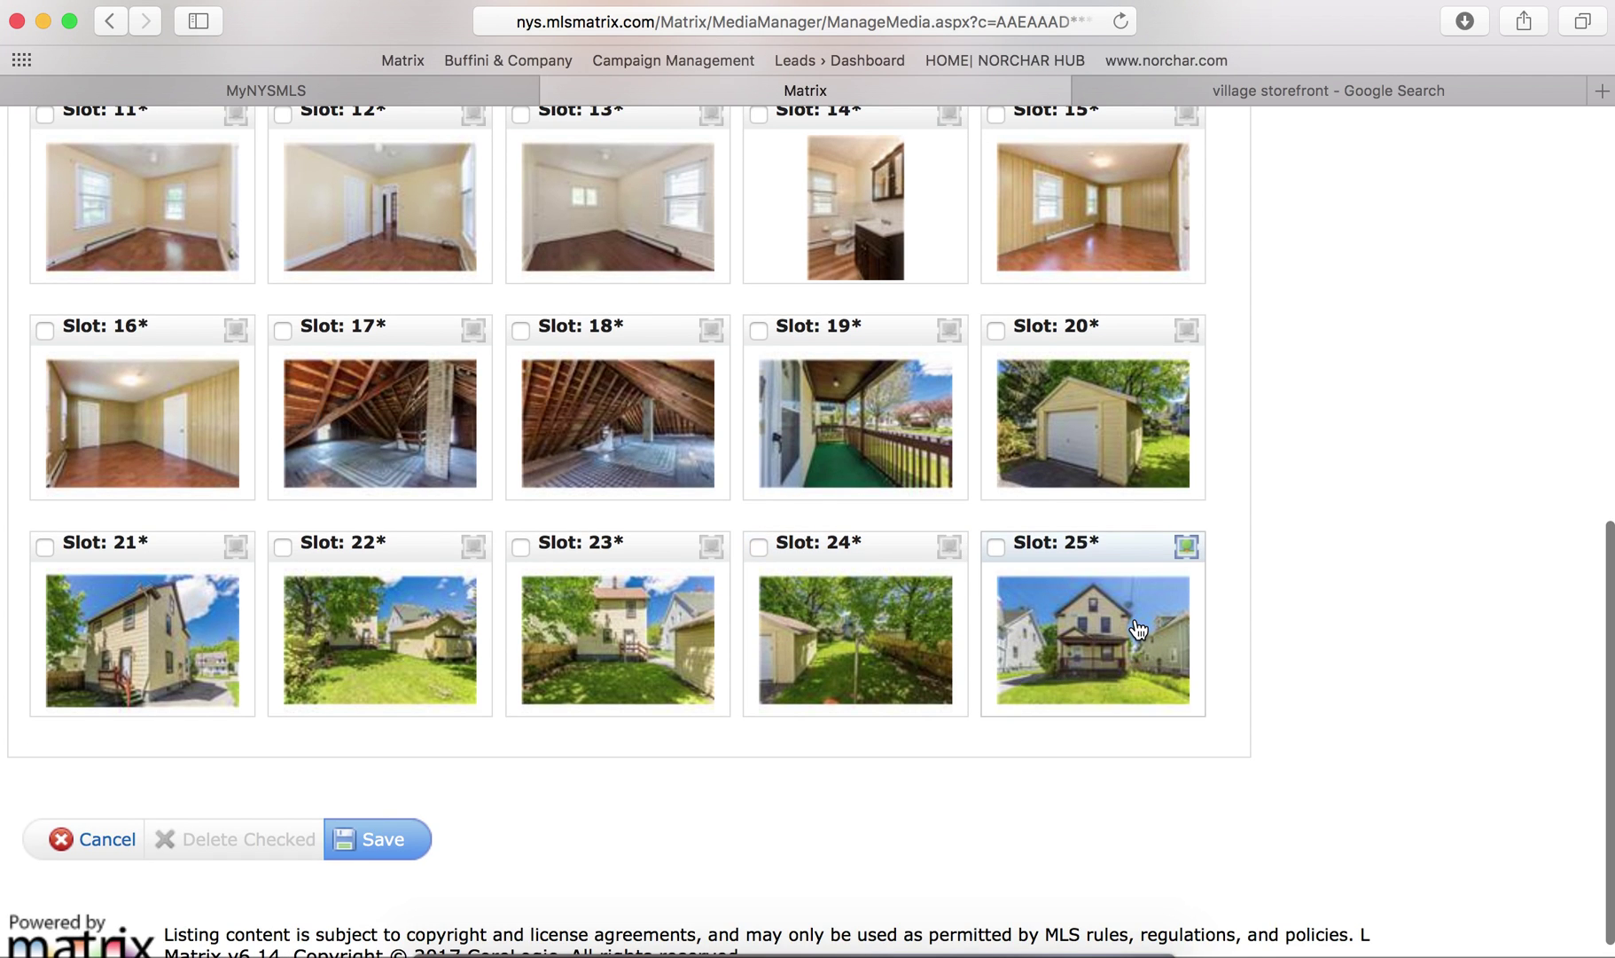
Step: Drag the front exterior photo from Slot 25 up onto the Primary slot
drag(1139, 630, 895, 593)
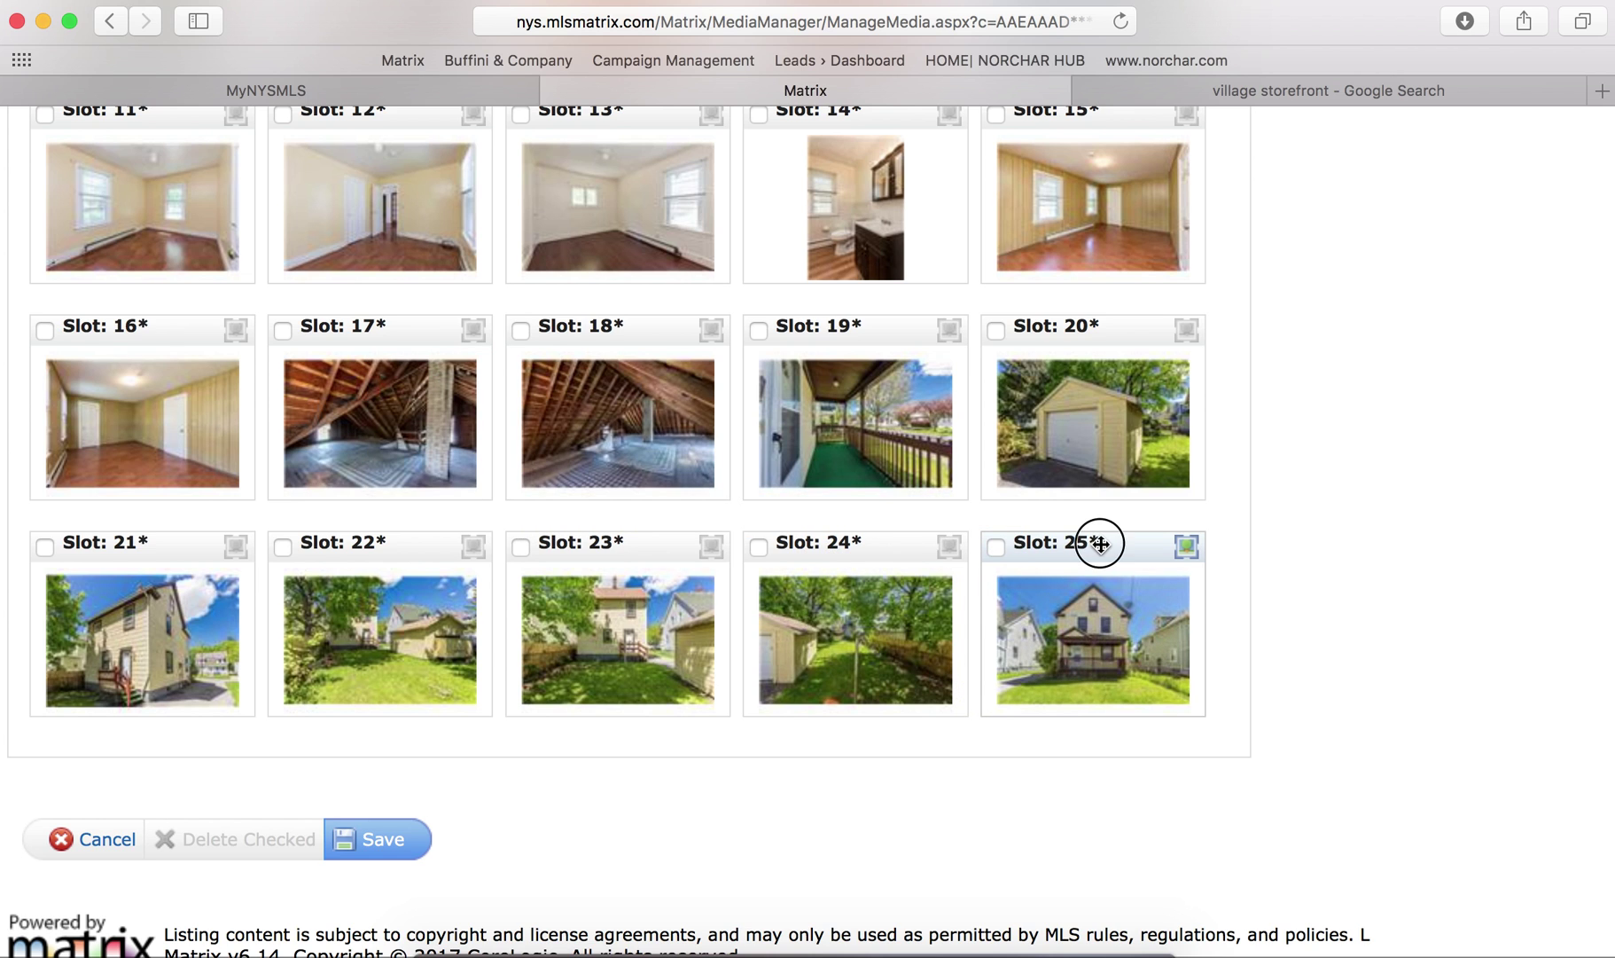
drag(1100, 540, 117, 230)
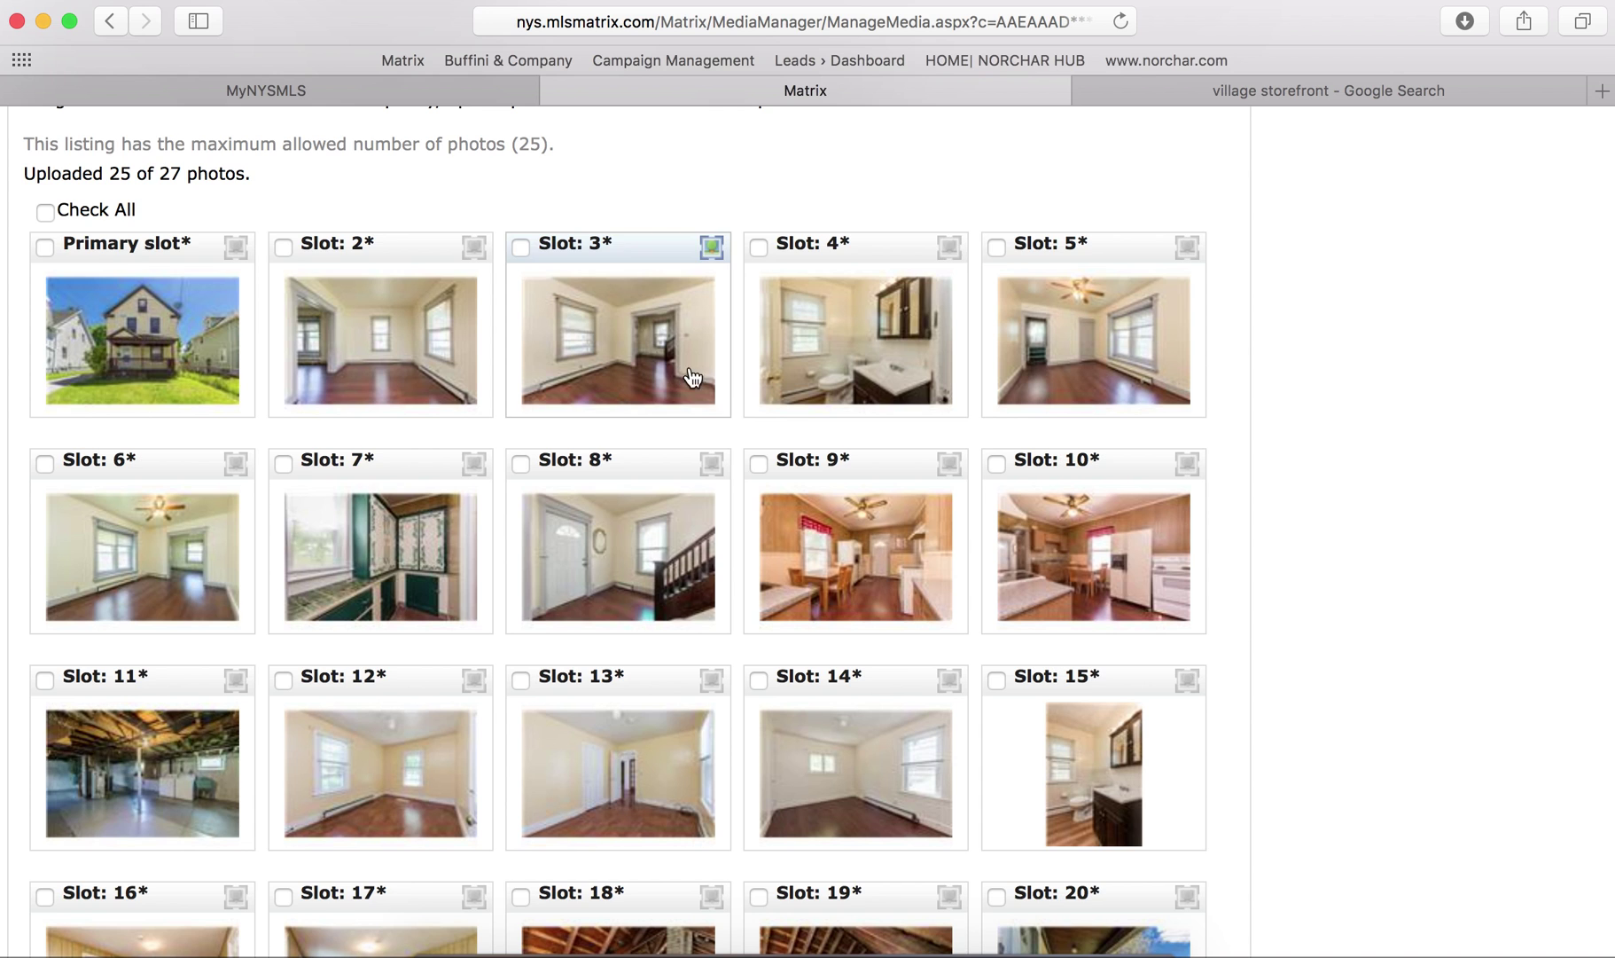
Step: Check the new photo order and move the entry-and-staircase photo into Slot 2
scroll(733, 758, down, 8)
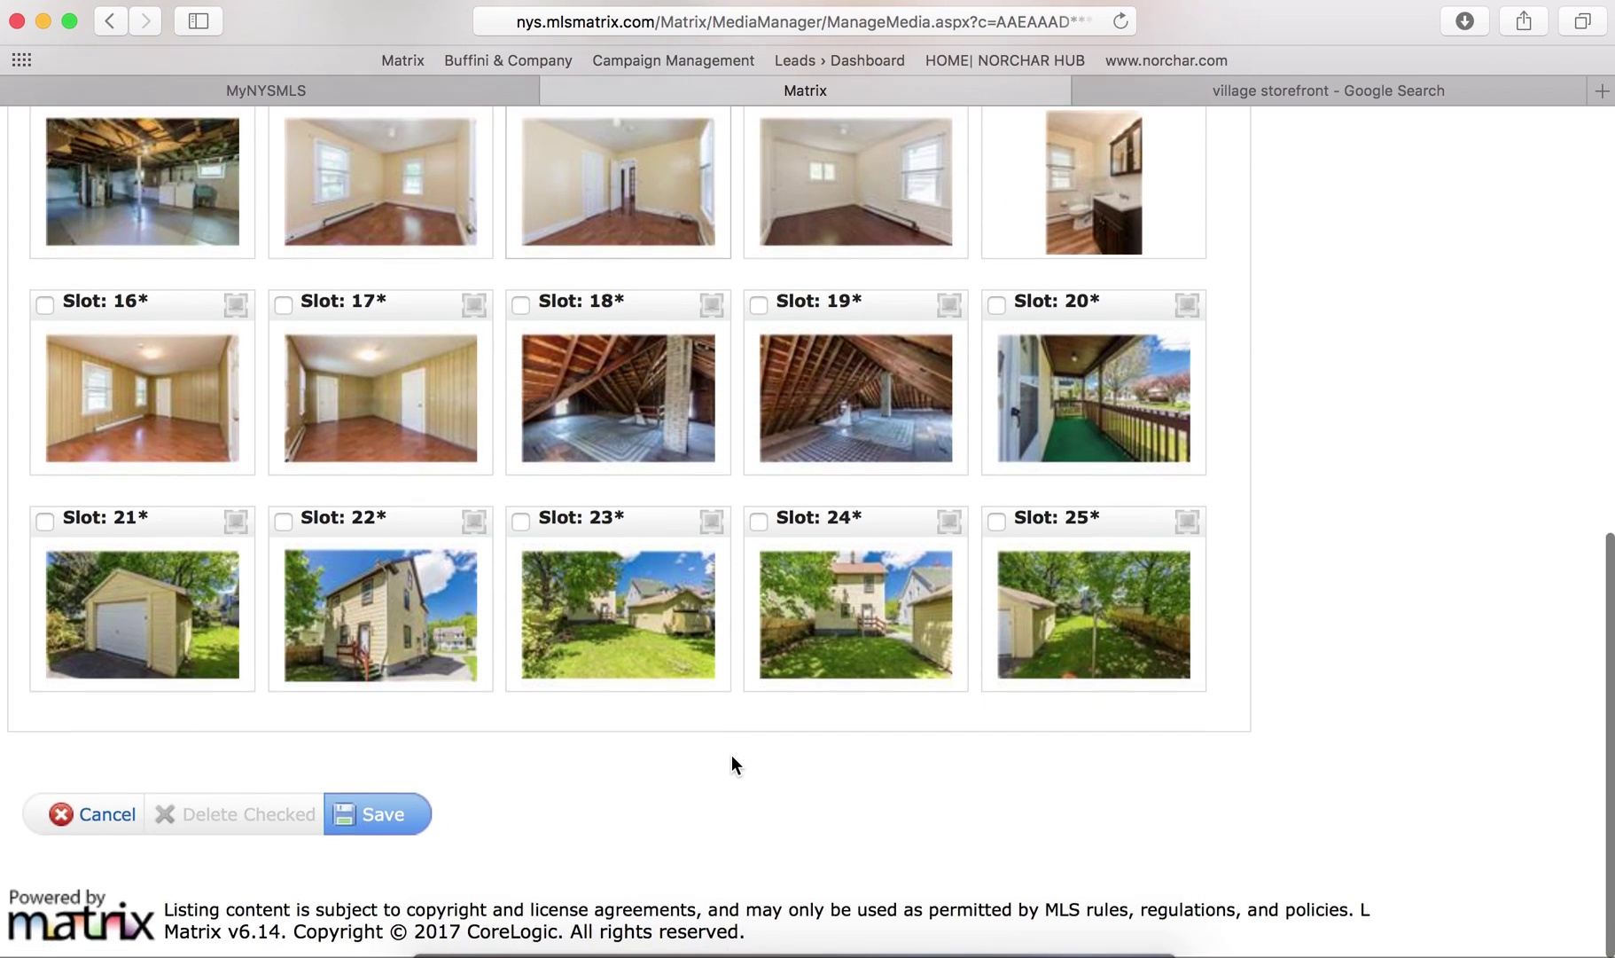
scroll(732, 755, up, 6)
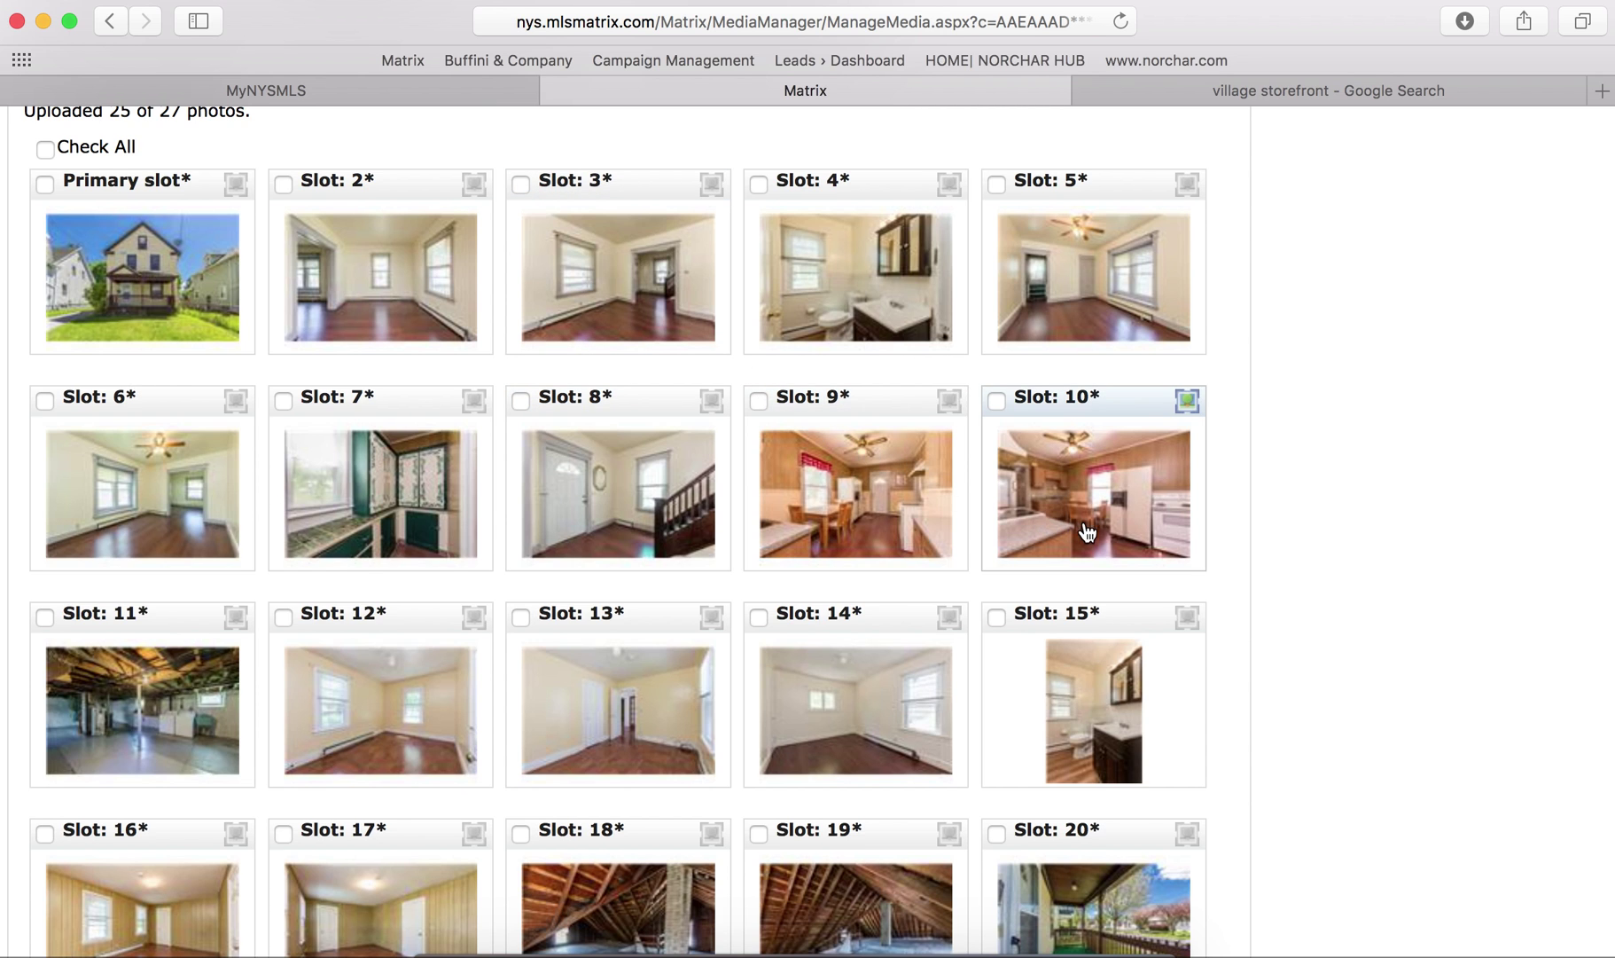
scroll(689, 598, down, 2)
scroll(689, 598, down, 5)
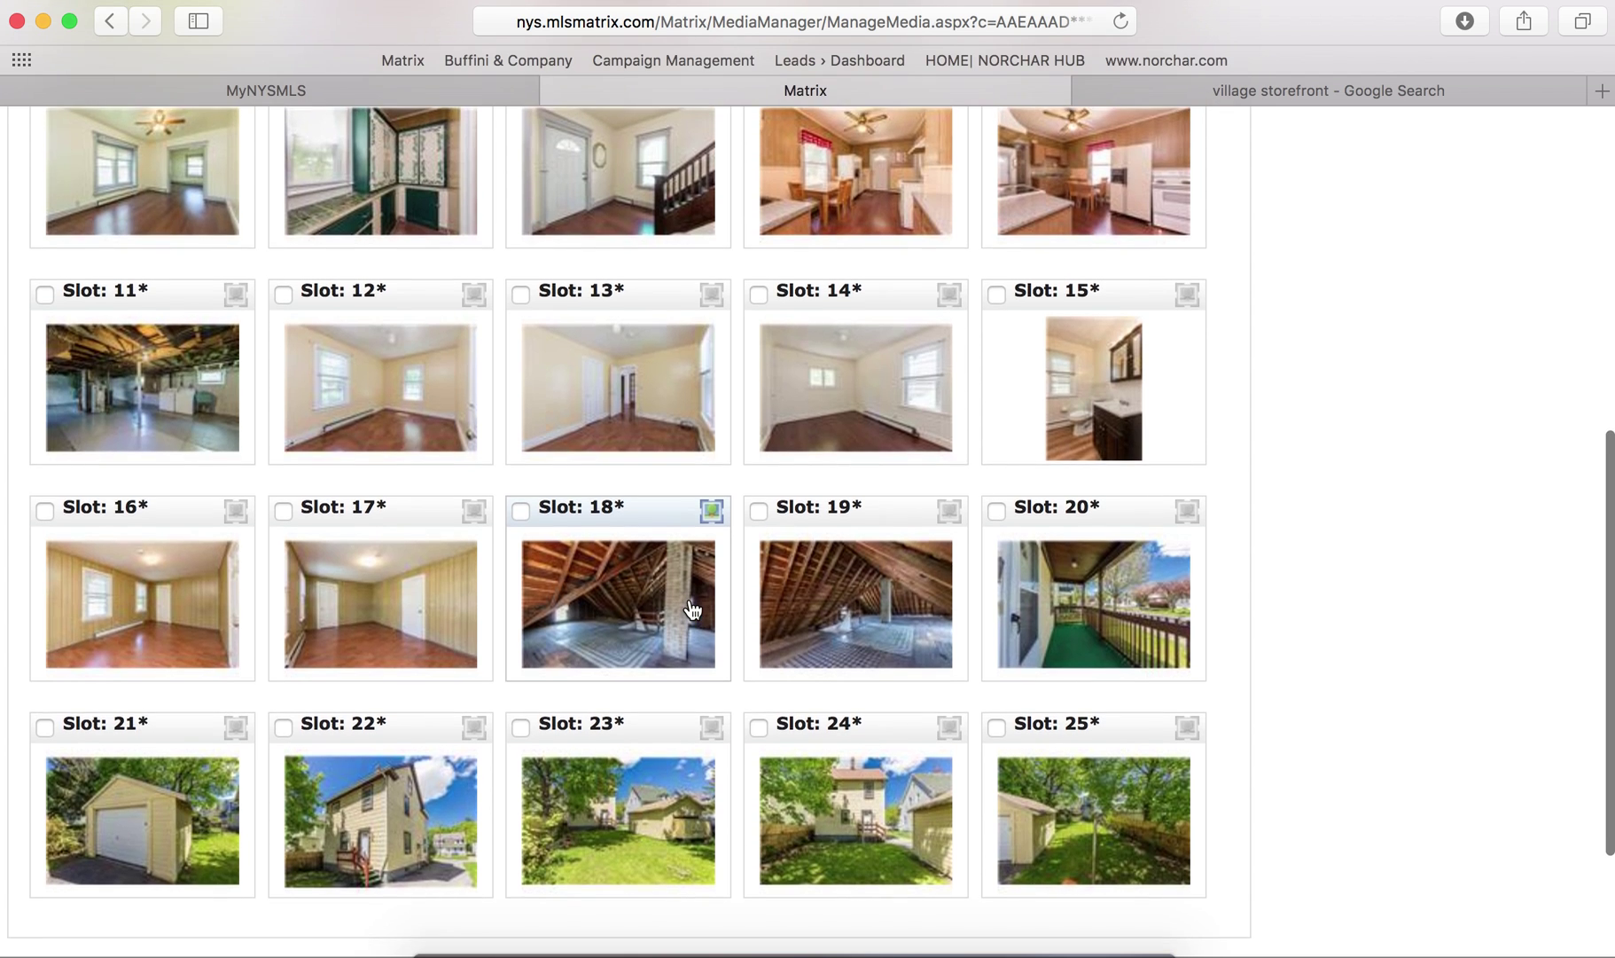
scroll(693, 609, up, 2)
scroll(693, 609, up, 5)
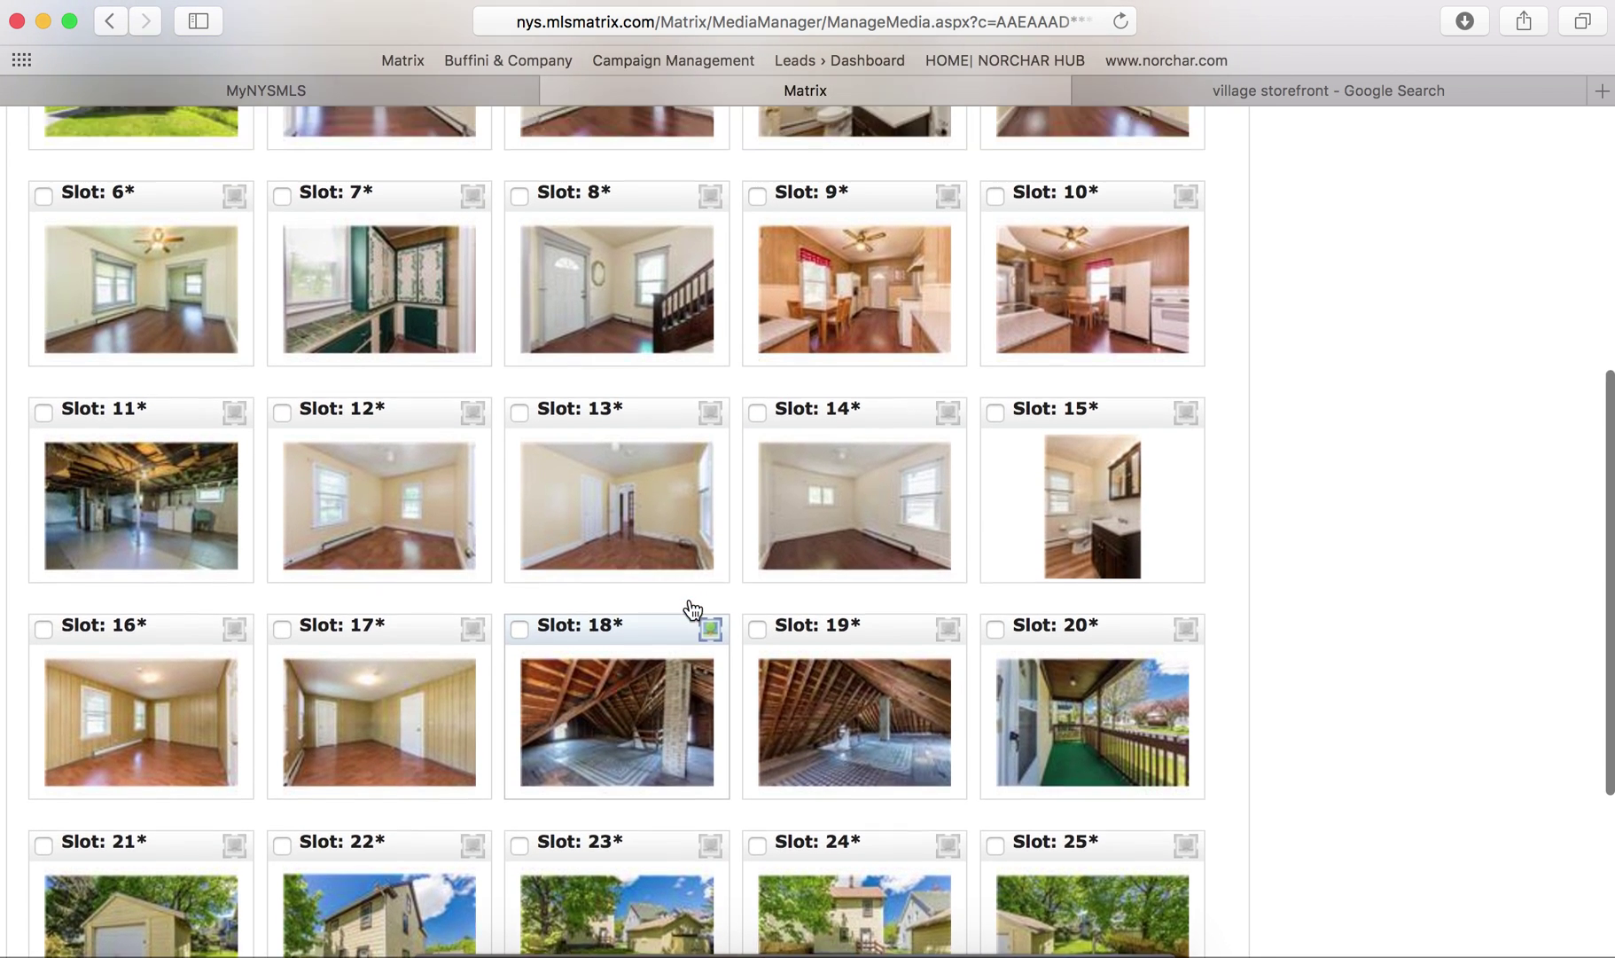
scroll(693, 610, up, 2)
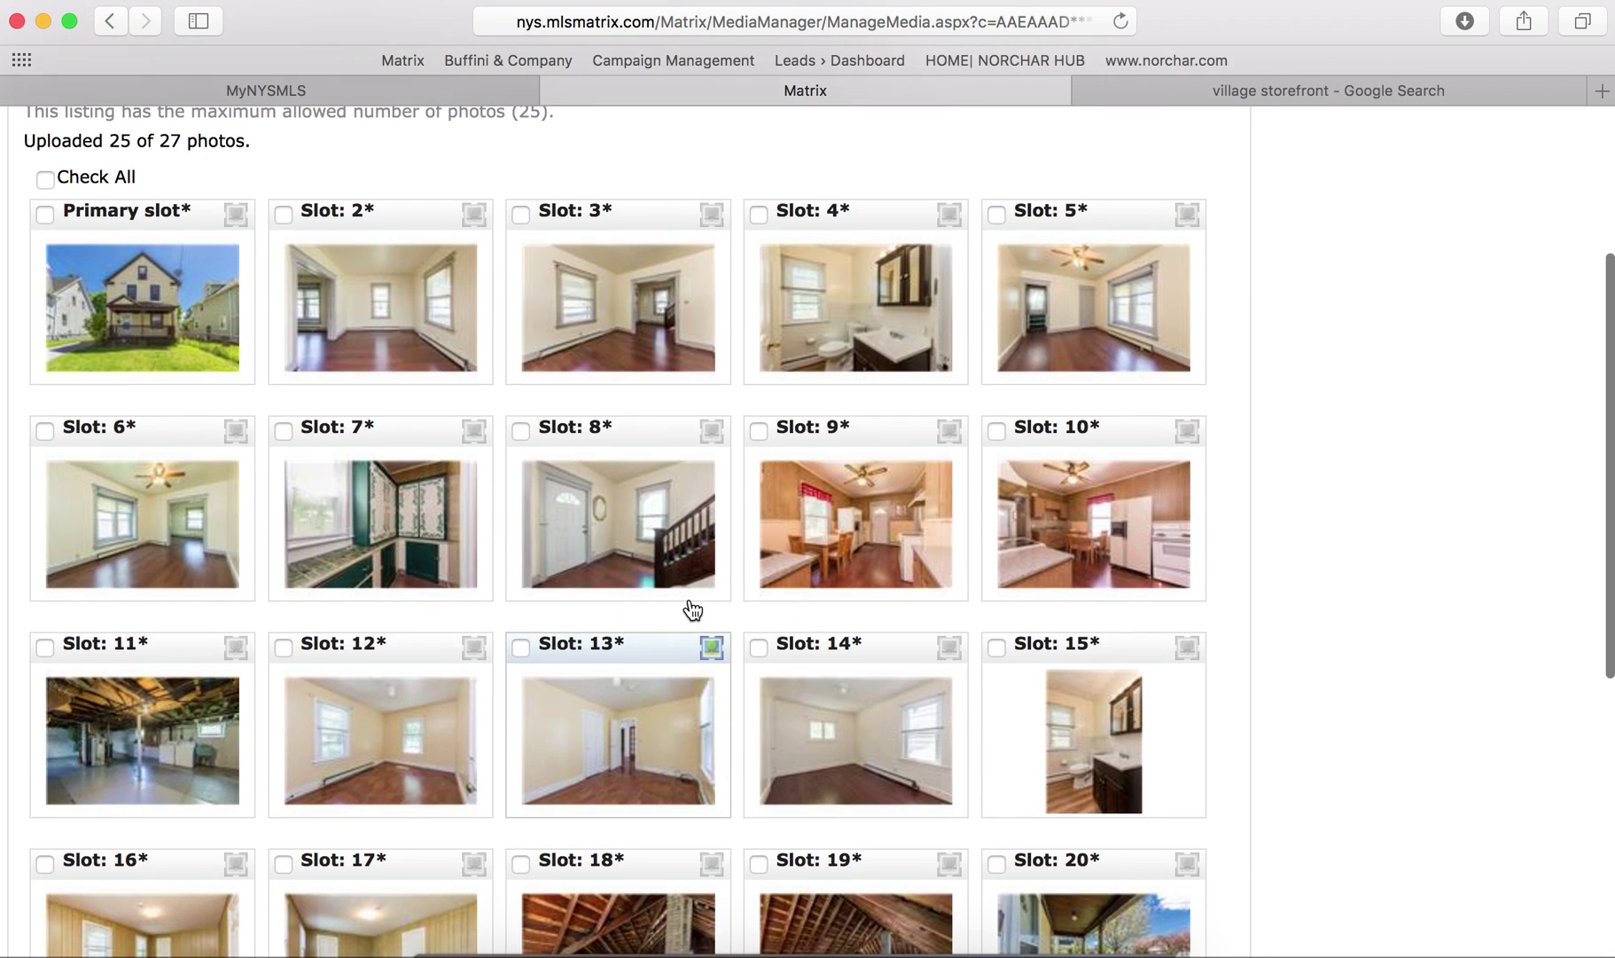
drag(632, 435, 363, 223)
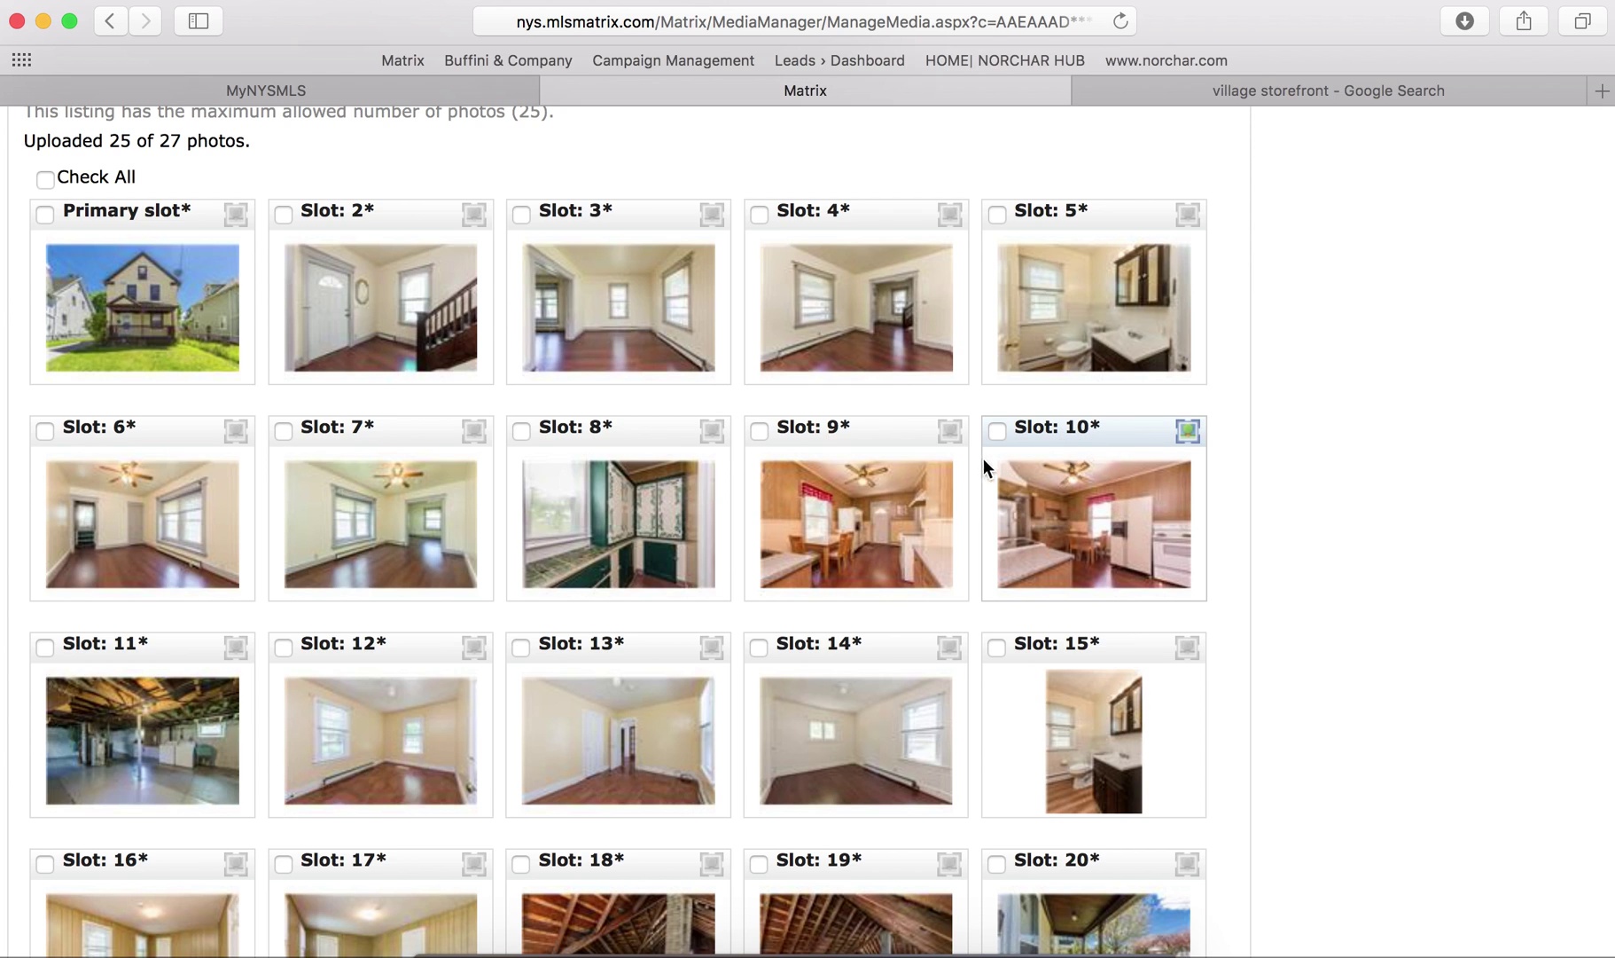
Step: Move the kitchen photo into Slot 4 and the bathroom vanity photo into Slot 5
drag(872, 435, 872, 225)
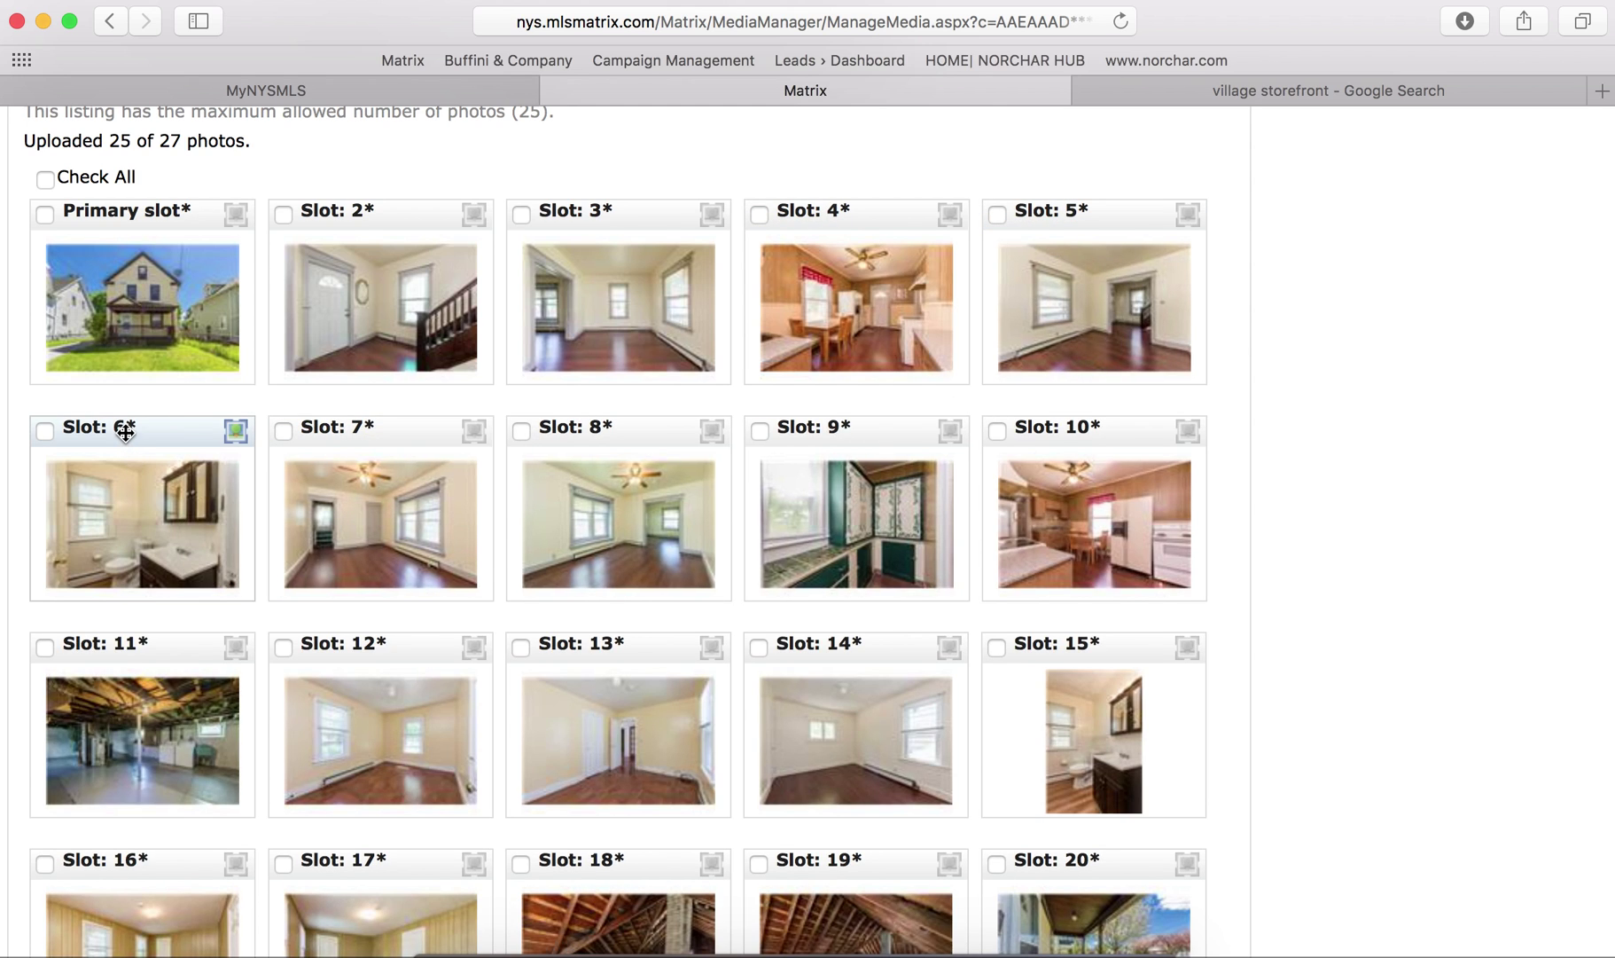
drag(126, 429, 1050, 218)
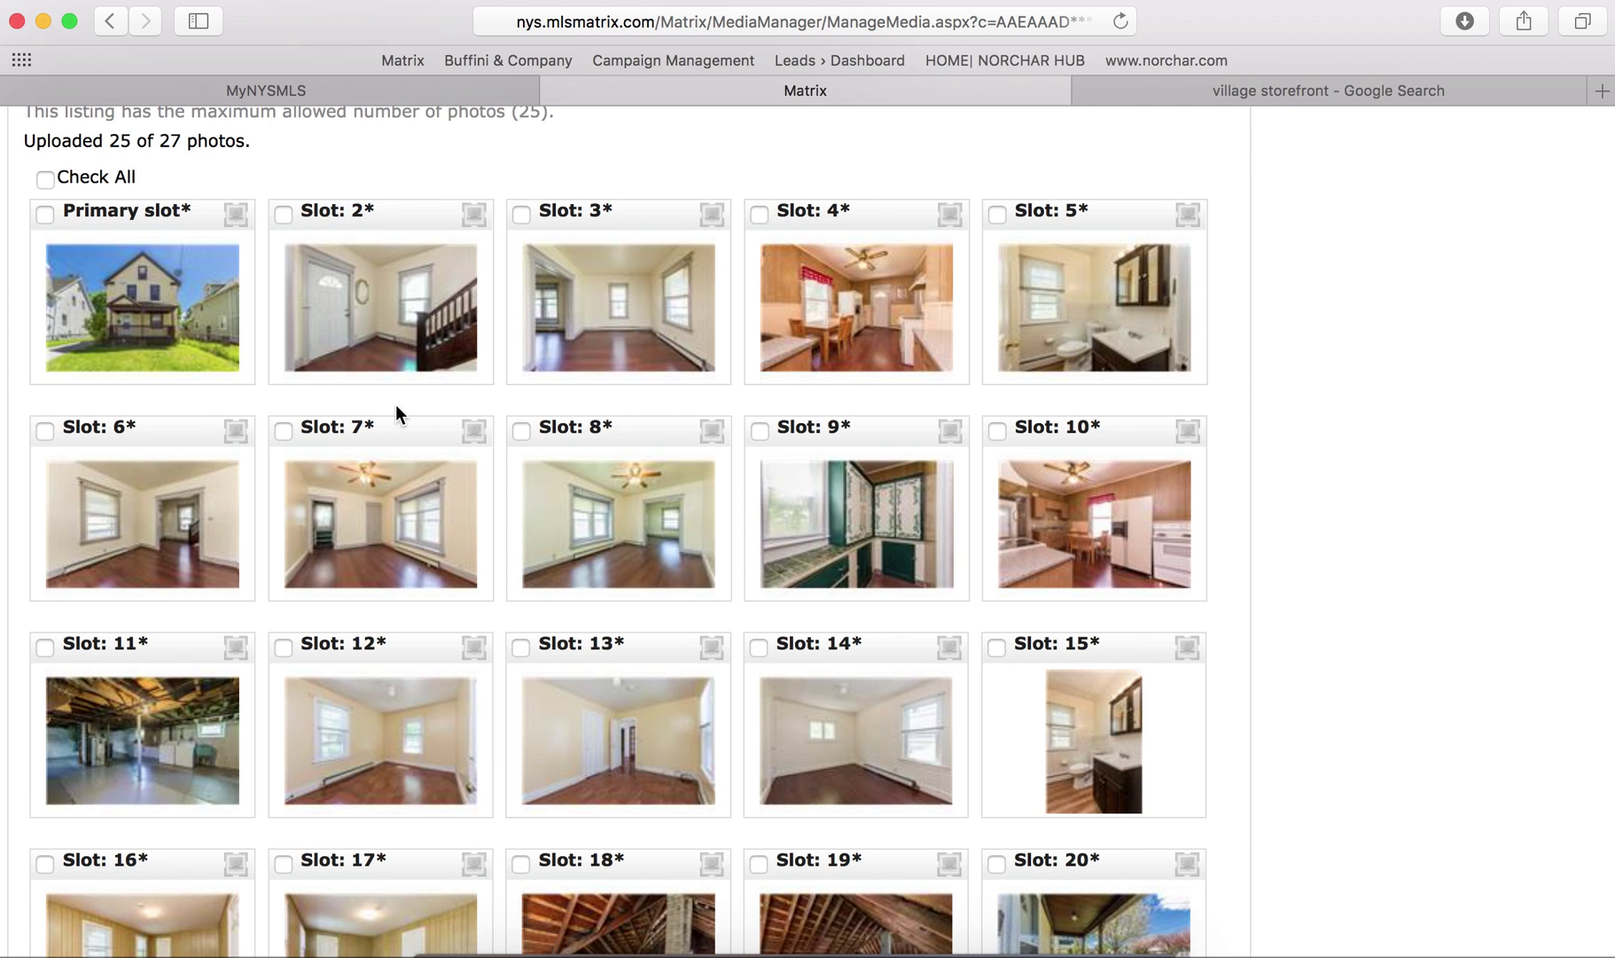
scroll(380, 605, down, 3)
scroll(381, 605, down, 8)
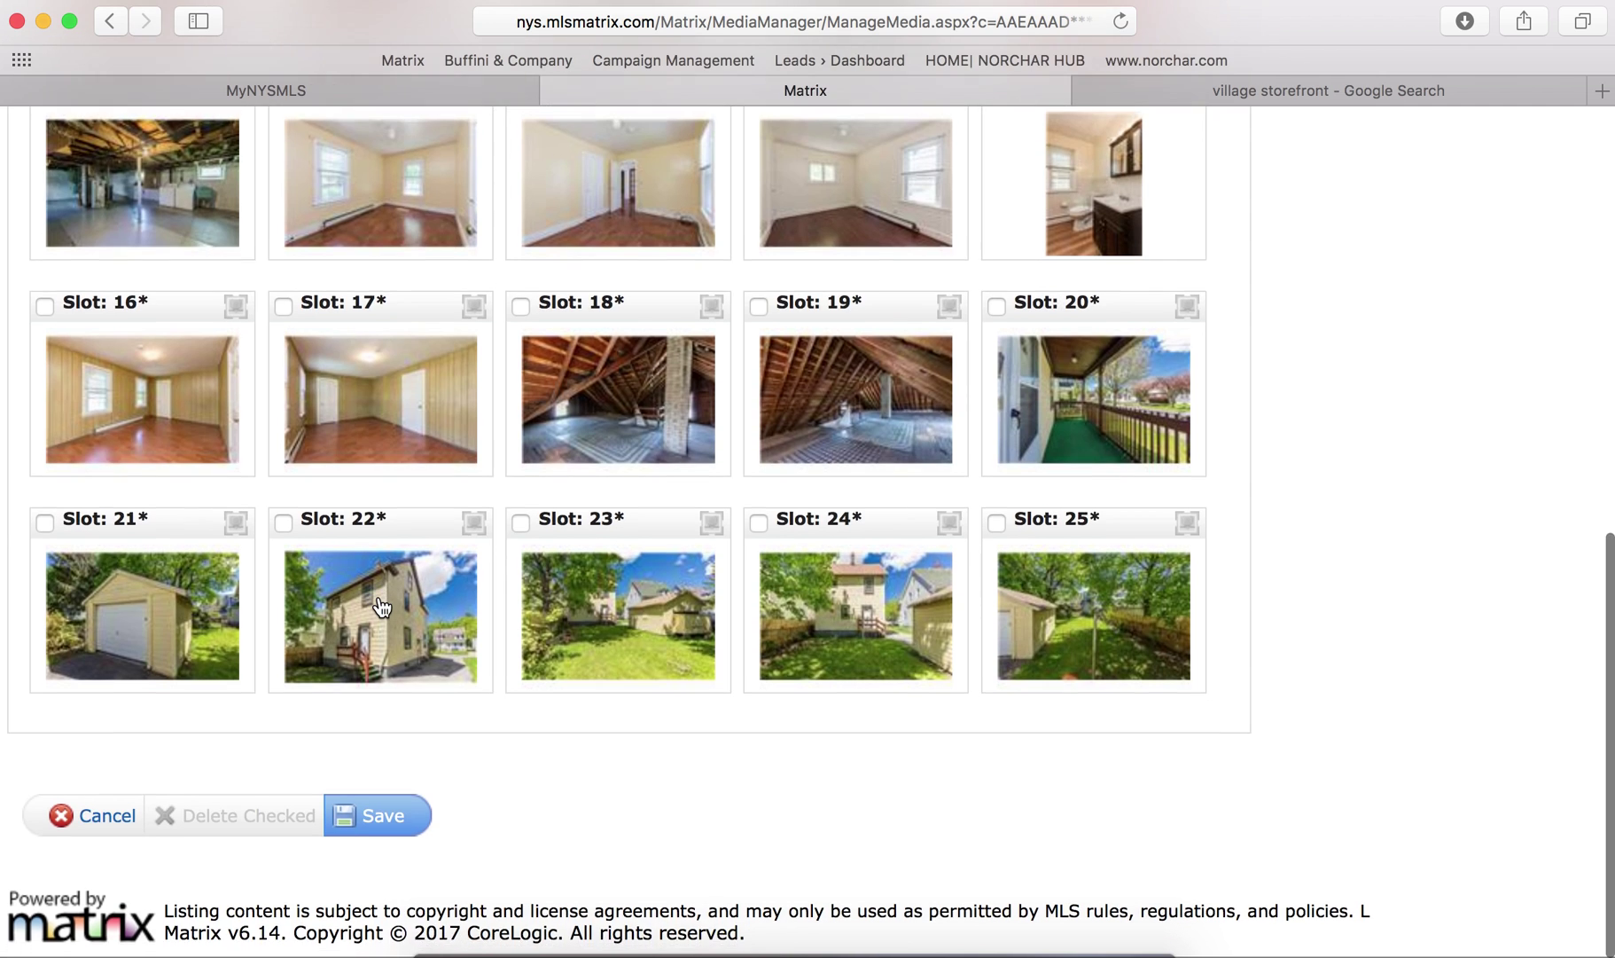
scroll(380, 605, up, 15)
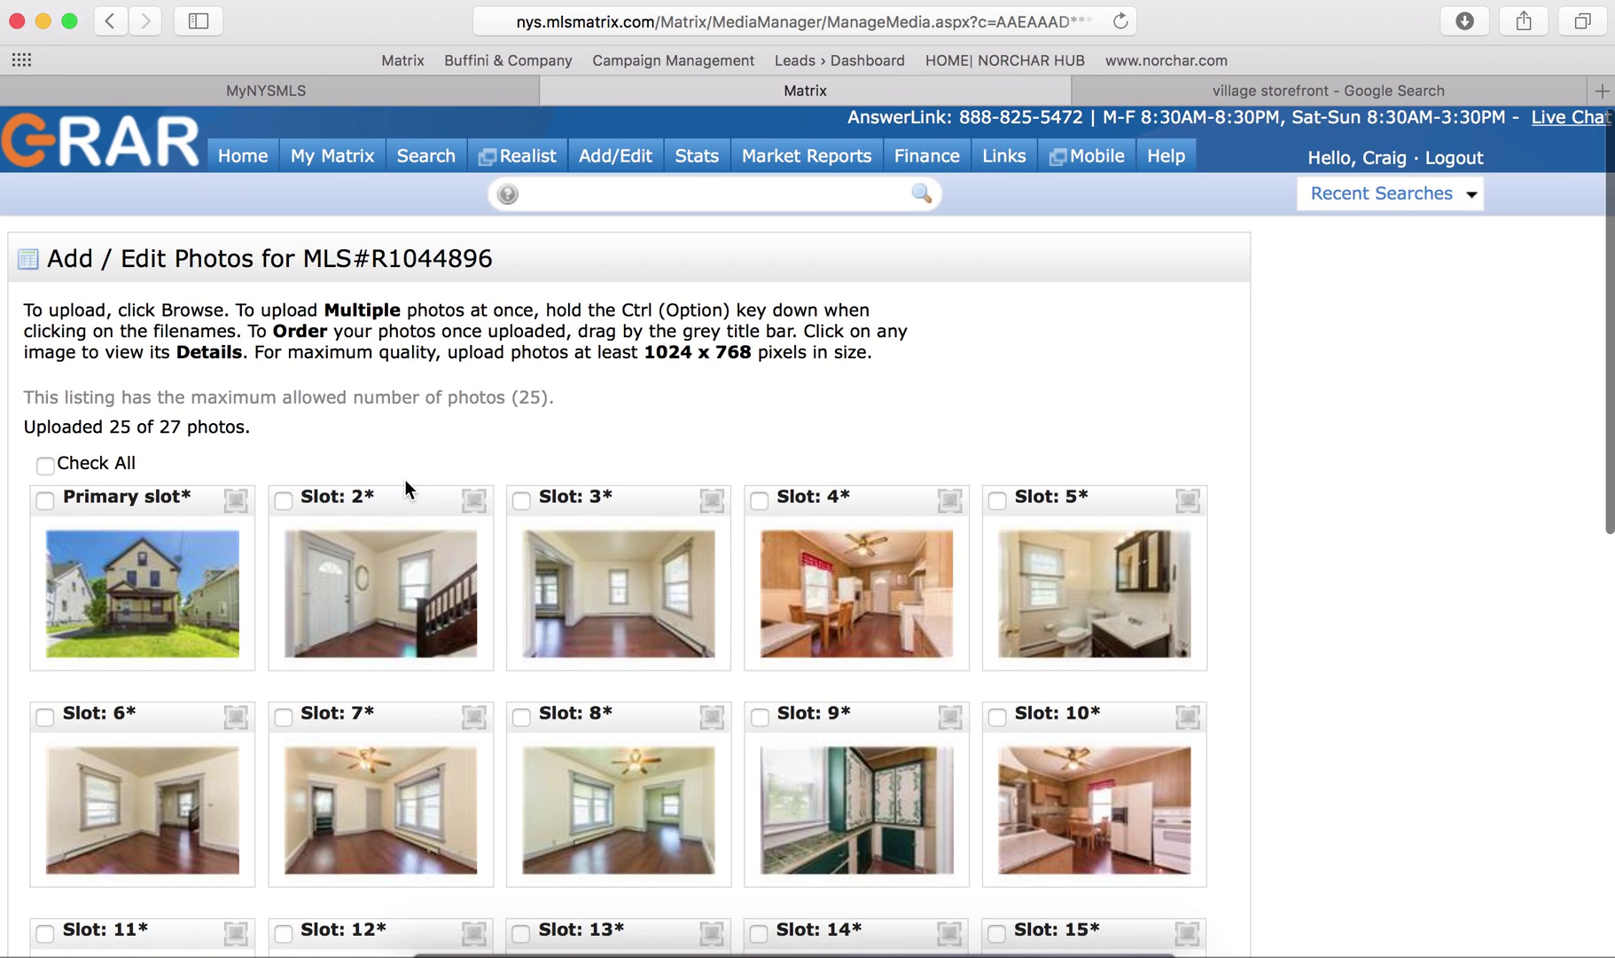
scroll(294, 466, down, 3)
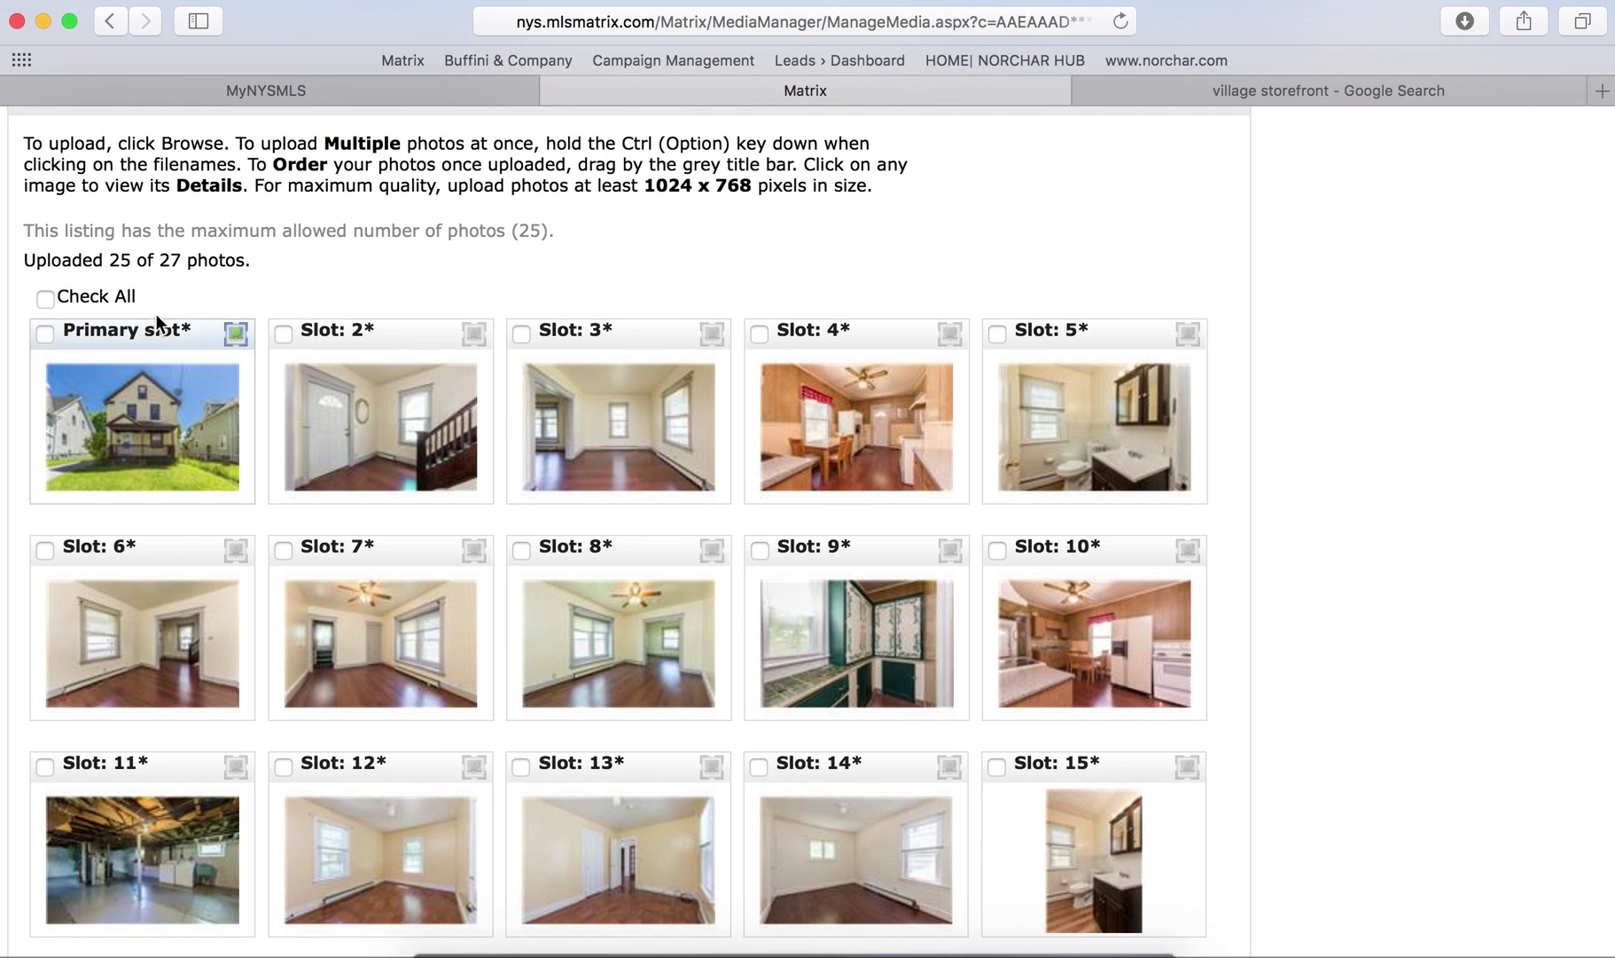
scroll(352, 506, down, 7)
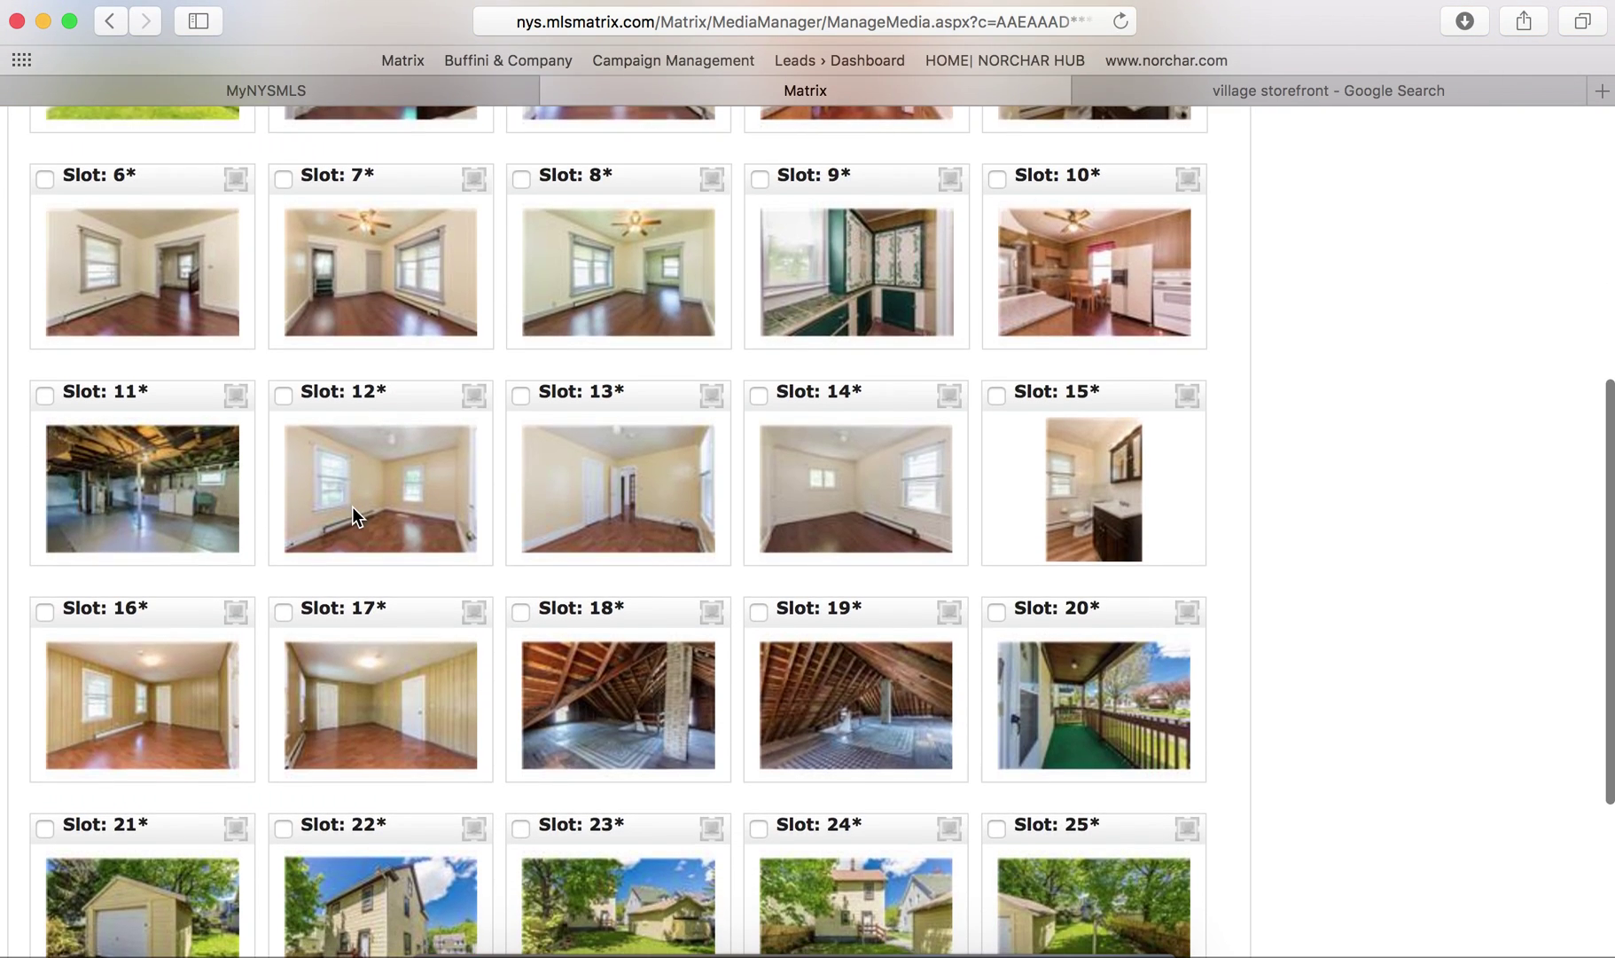
scroll(352, 507, up, 10)
scroll(352, 506, down, 10)
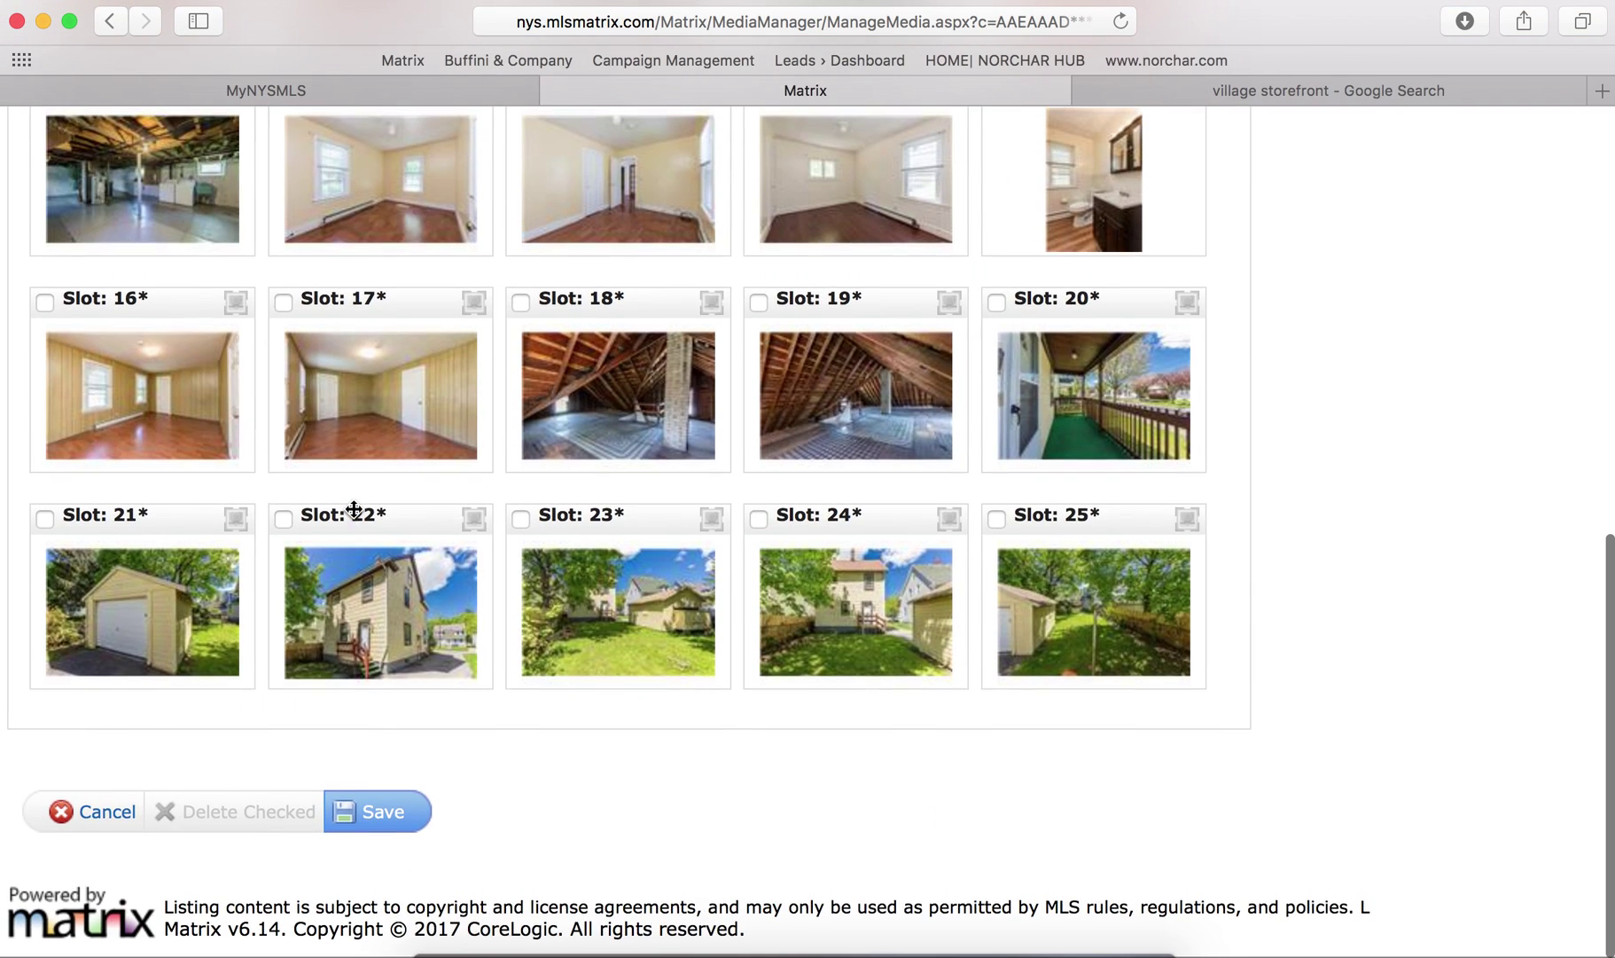
scroll(760, 440, up, 10)
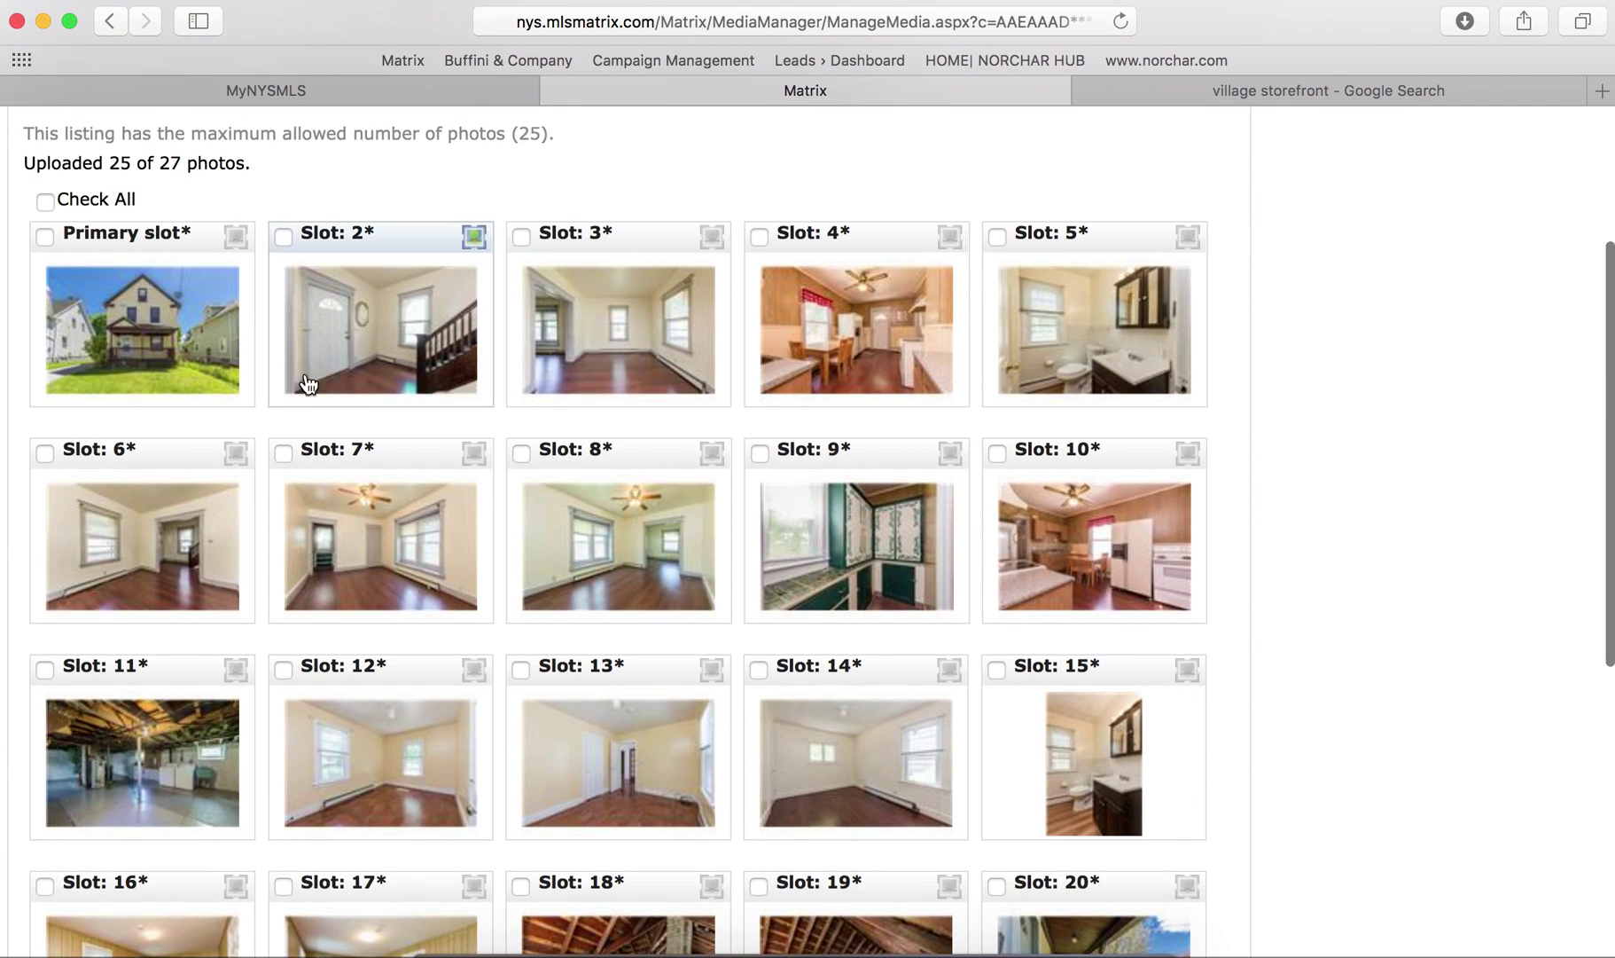
scroll(582, 623, up, 2)
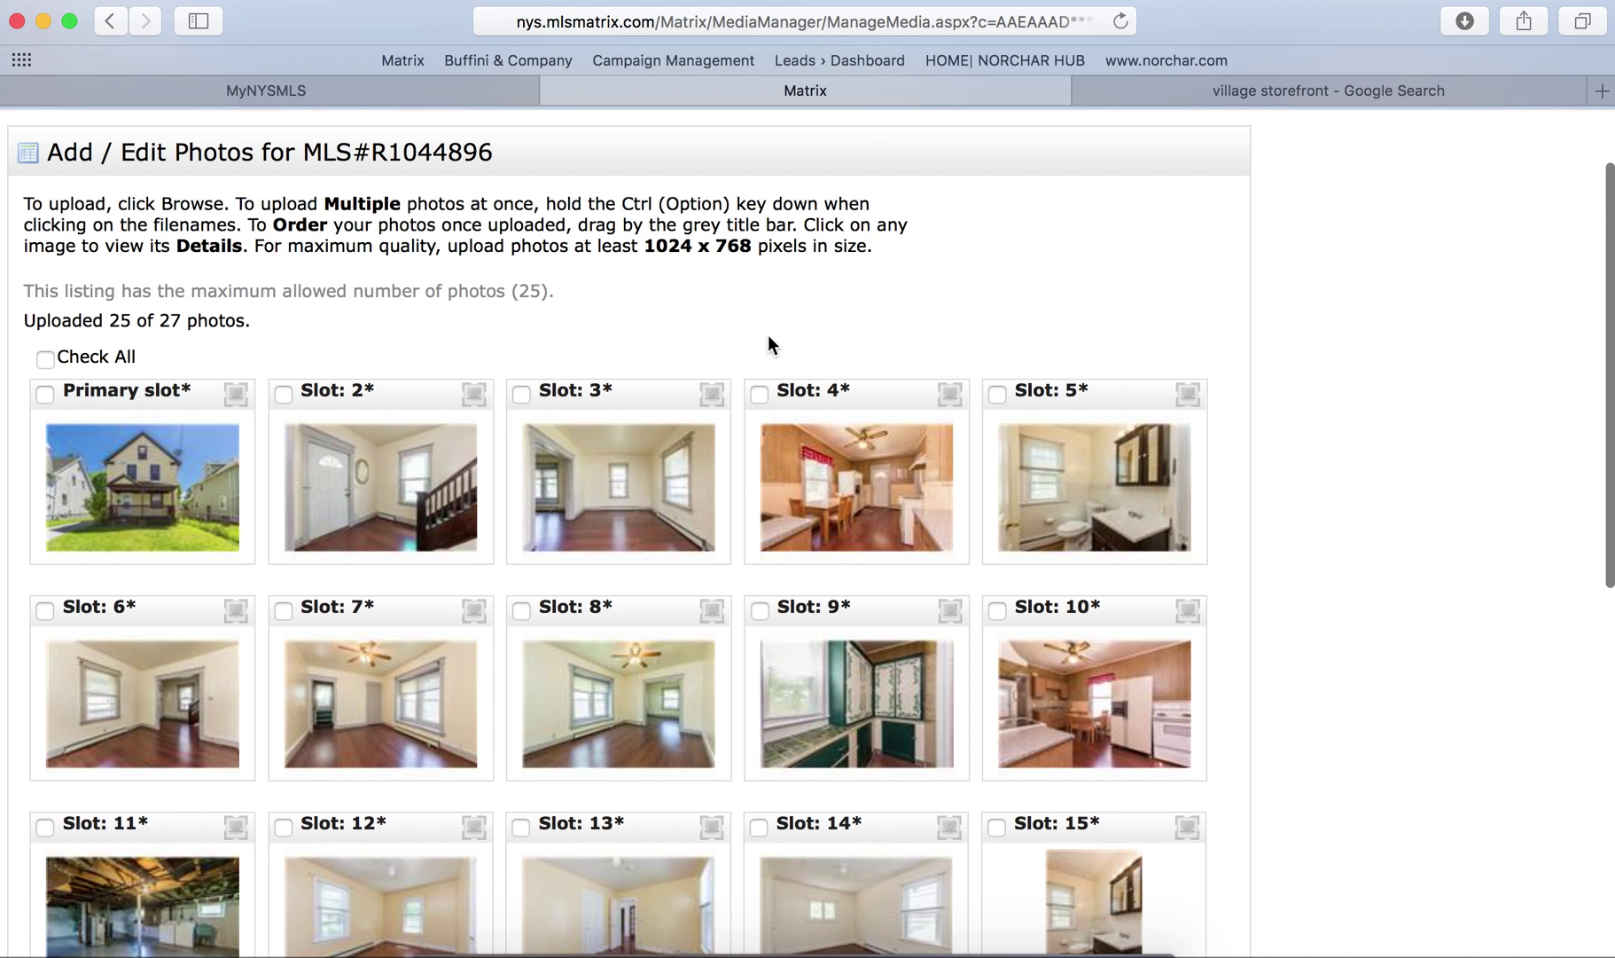
scroll(768, 338, up, 3)
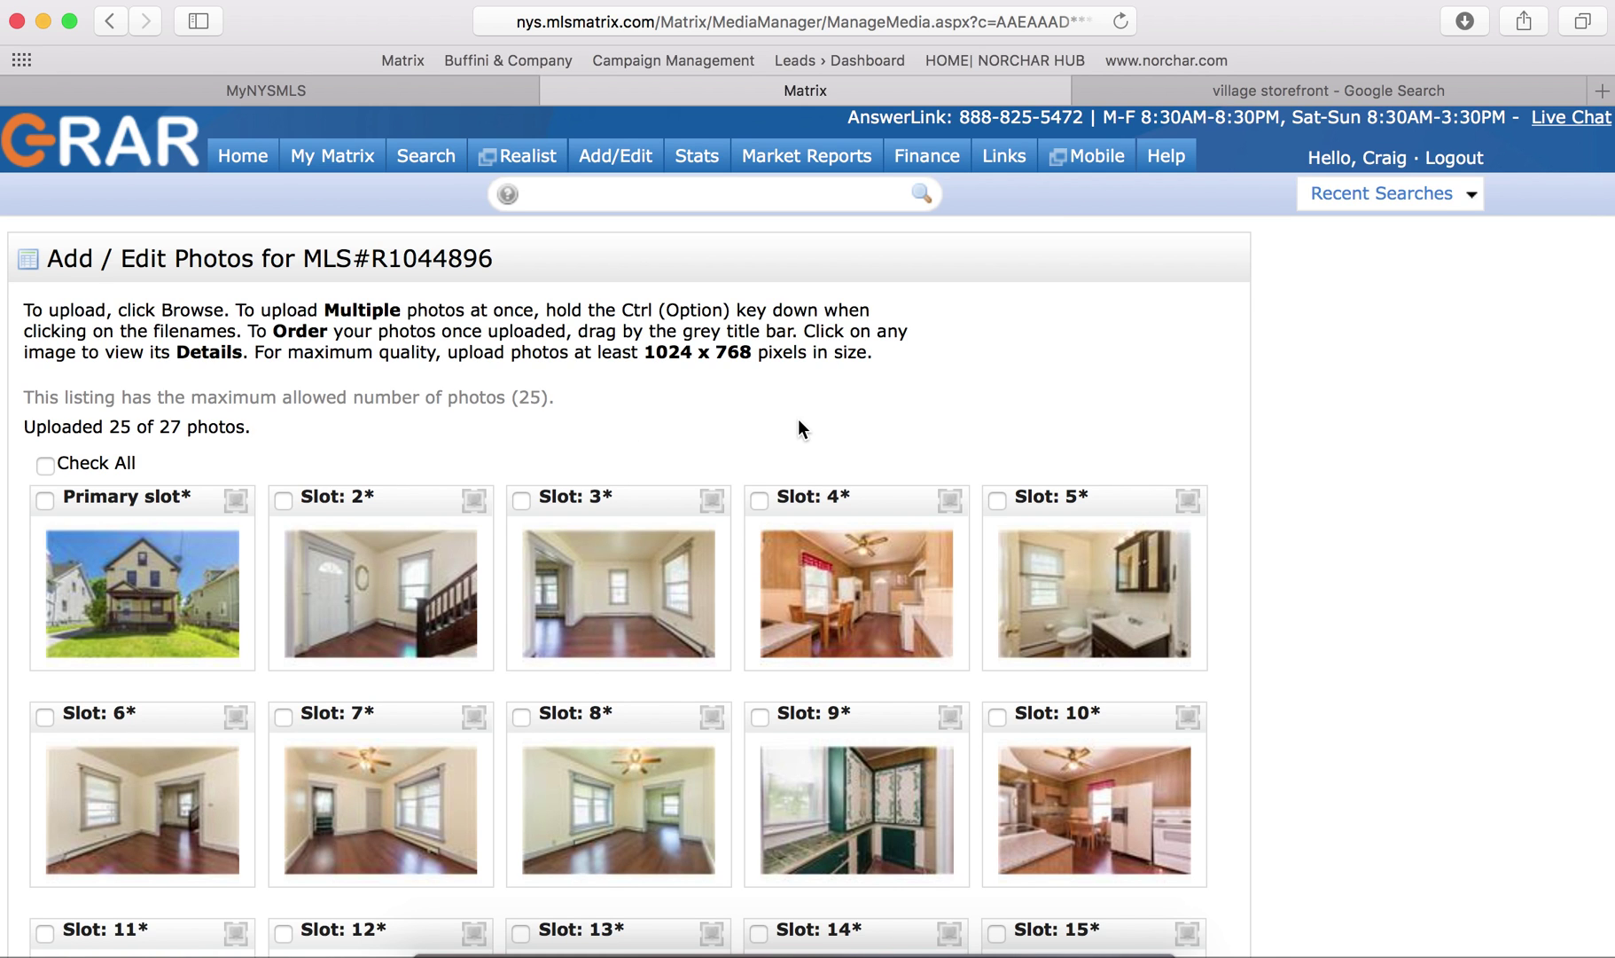
scroll(798, 420, down, 10)
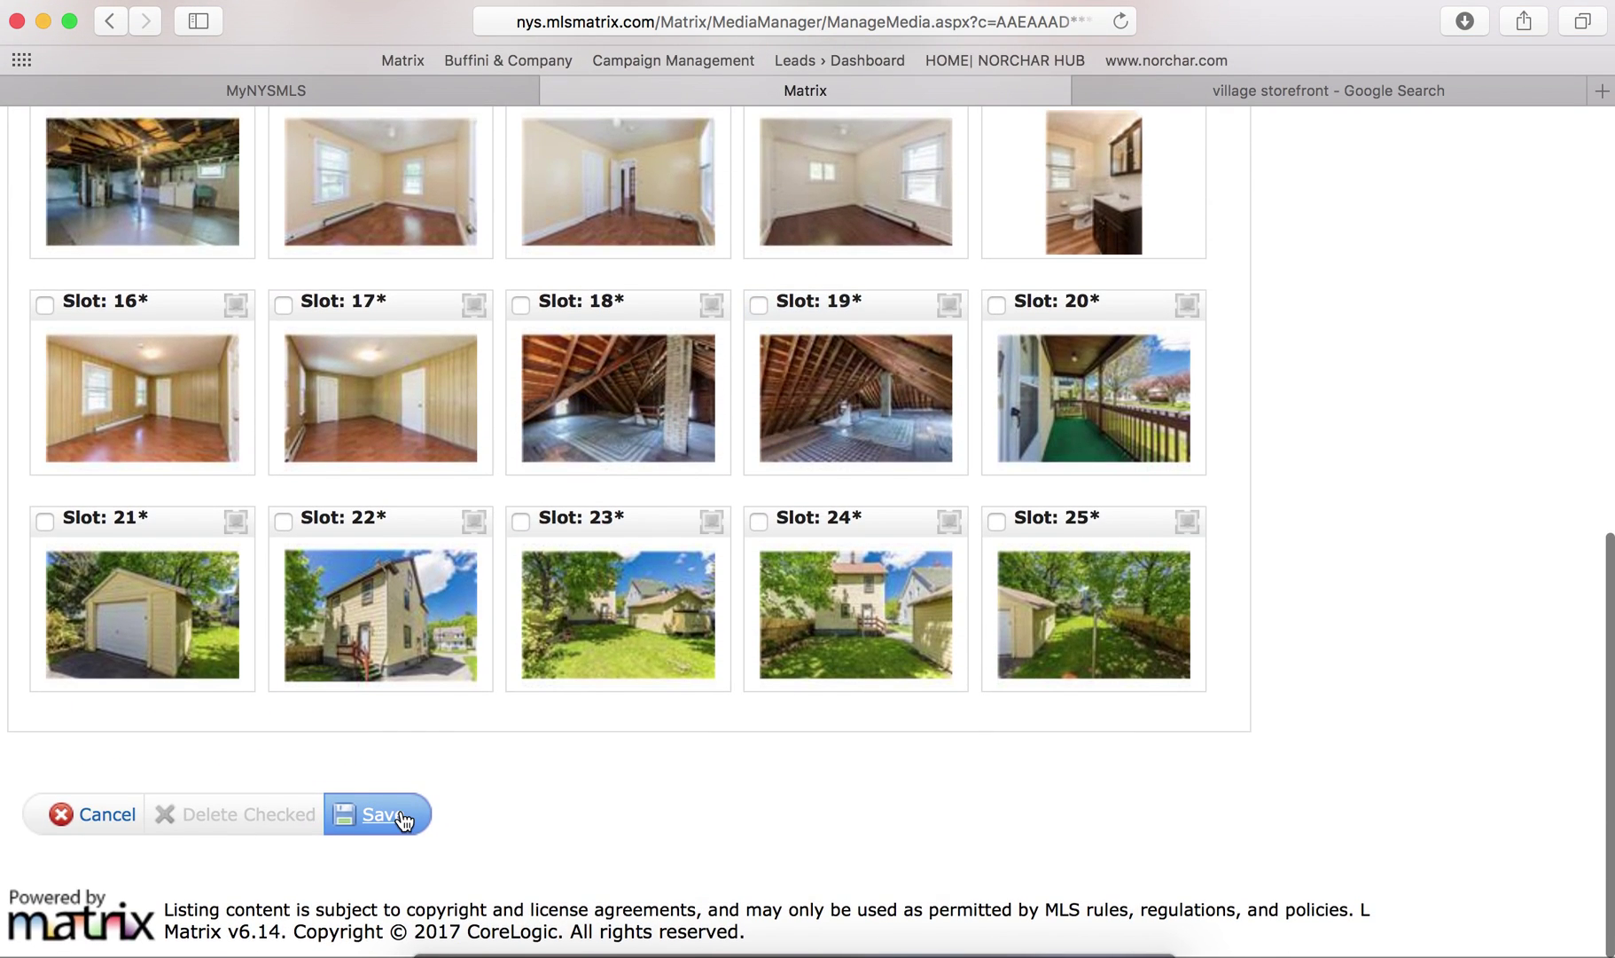
click(401, 818)
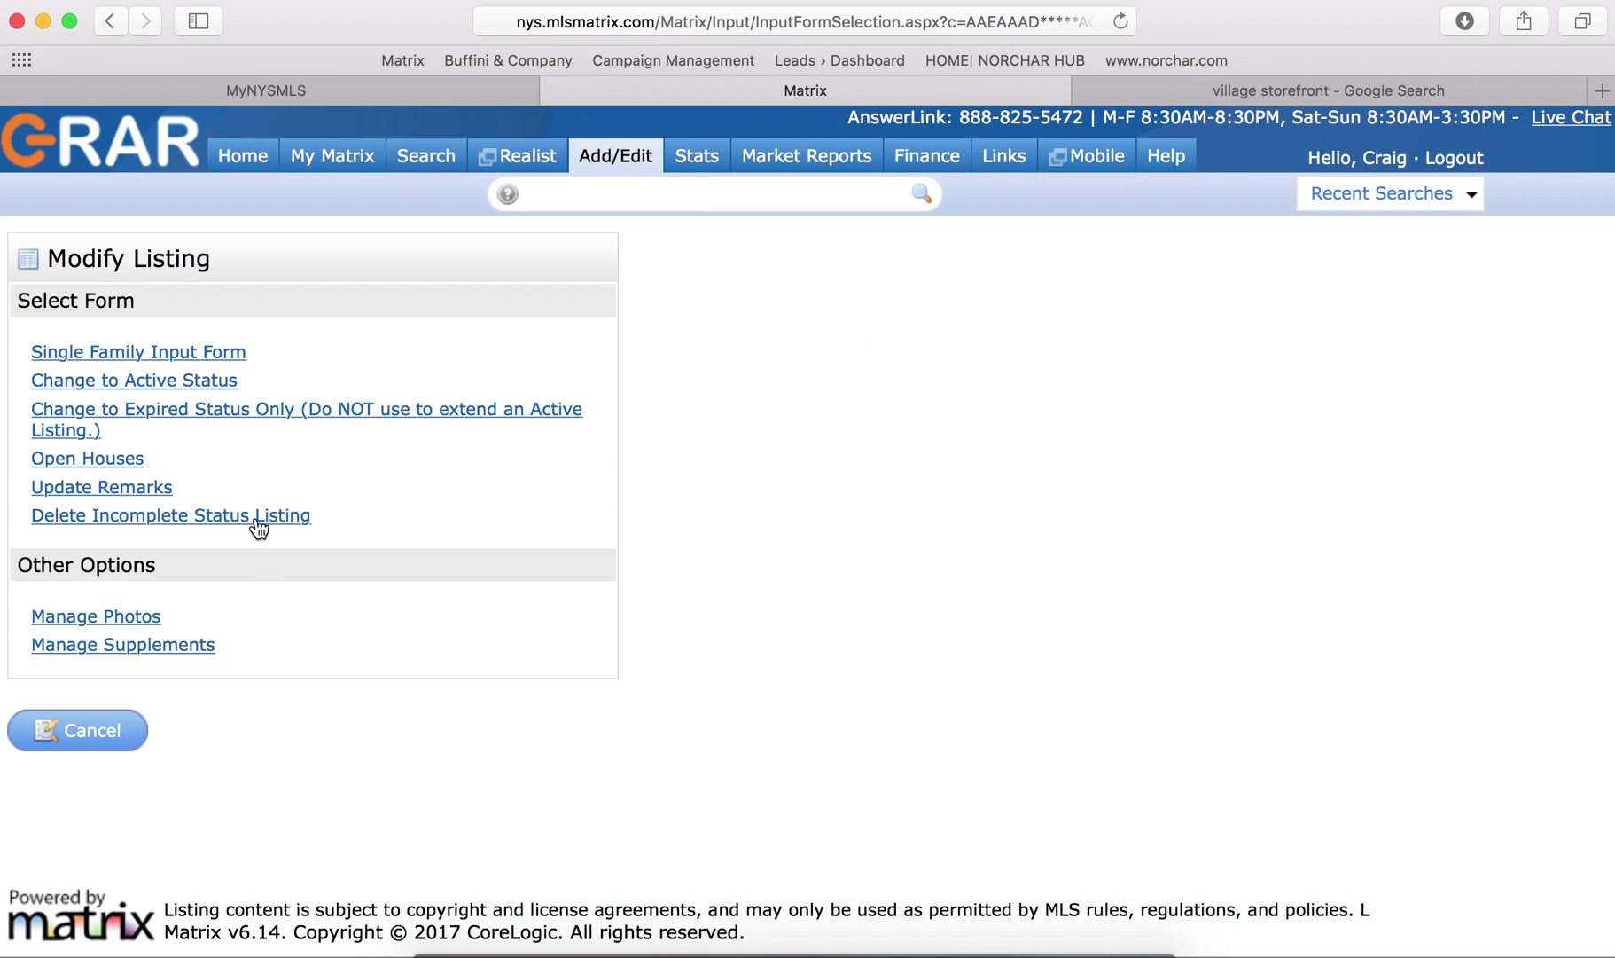
Step: Open Manage Supplements and enter 'PCD - LEAD' as the supplement description
click(171, 648)
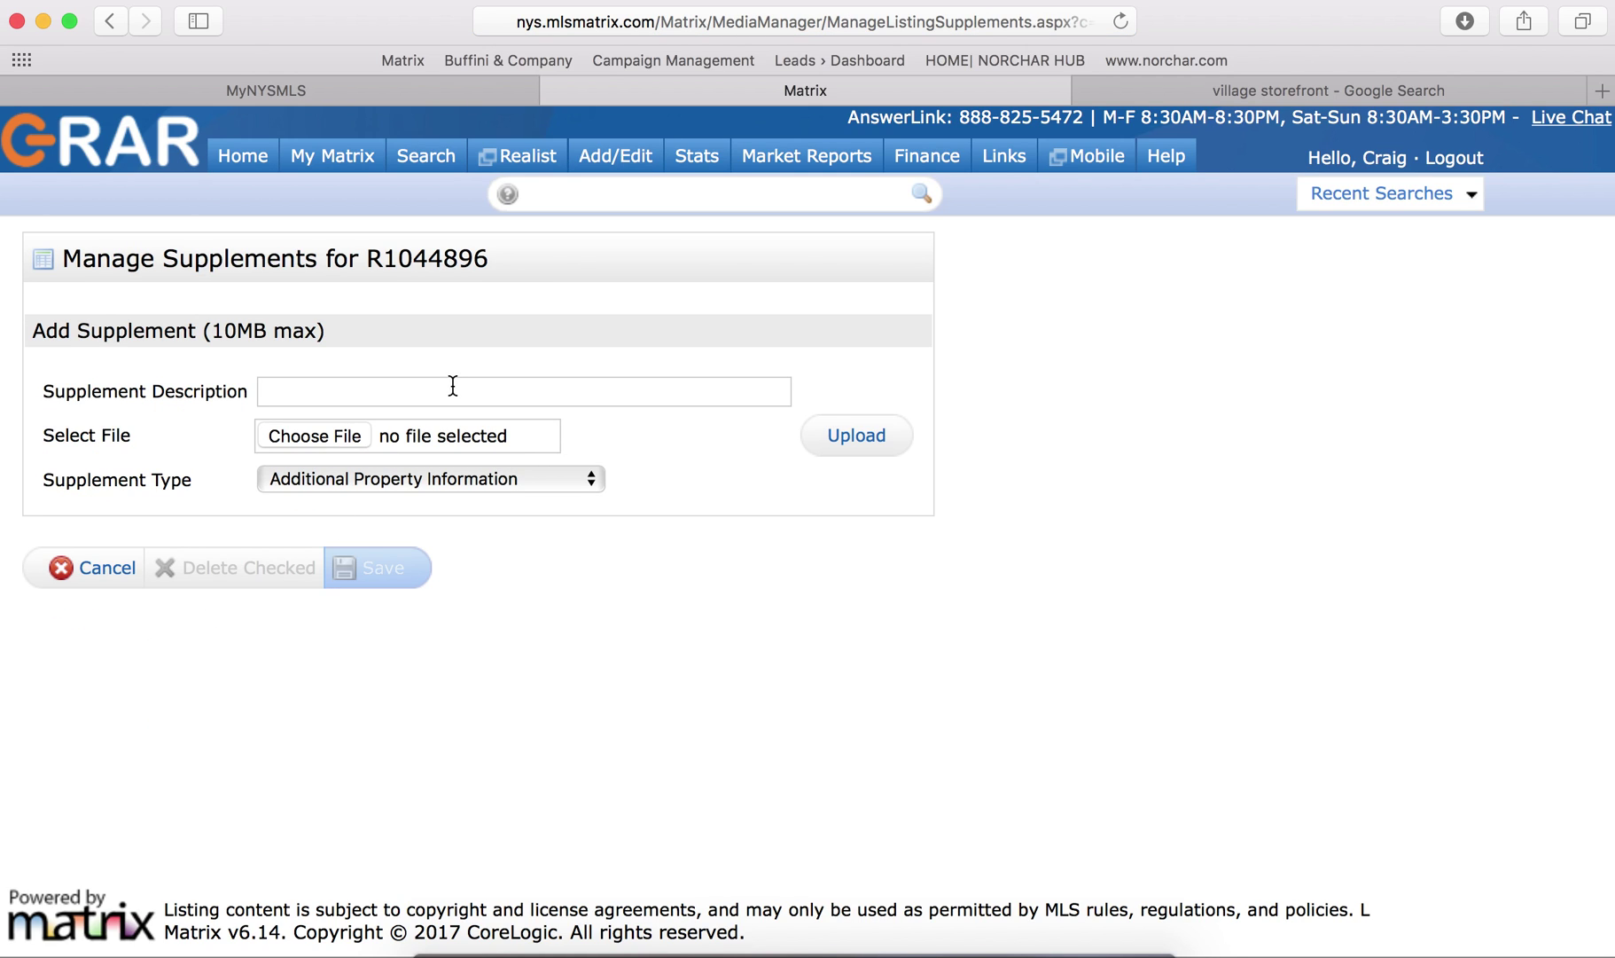
click(396, 384)
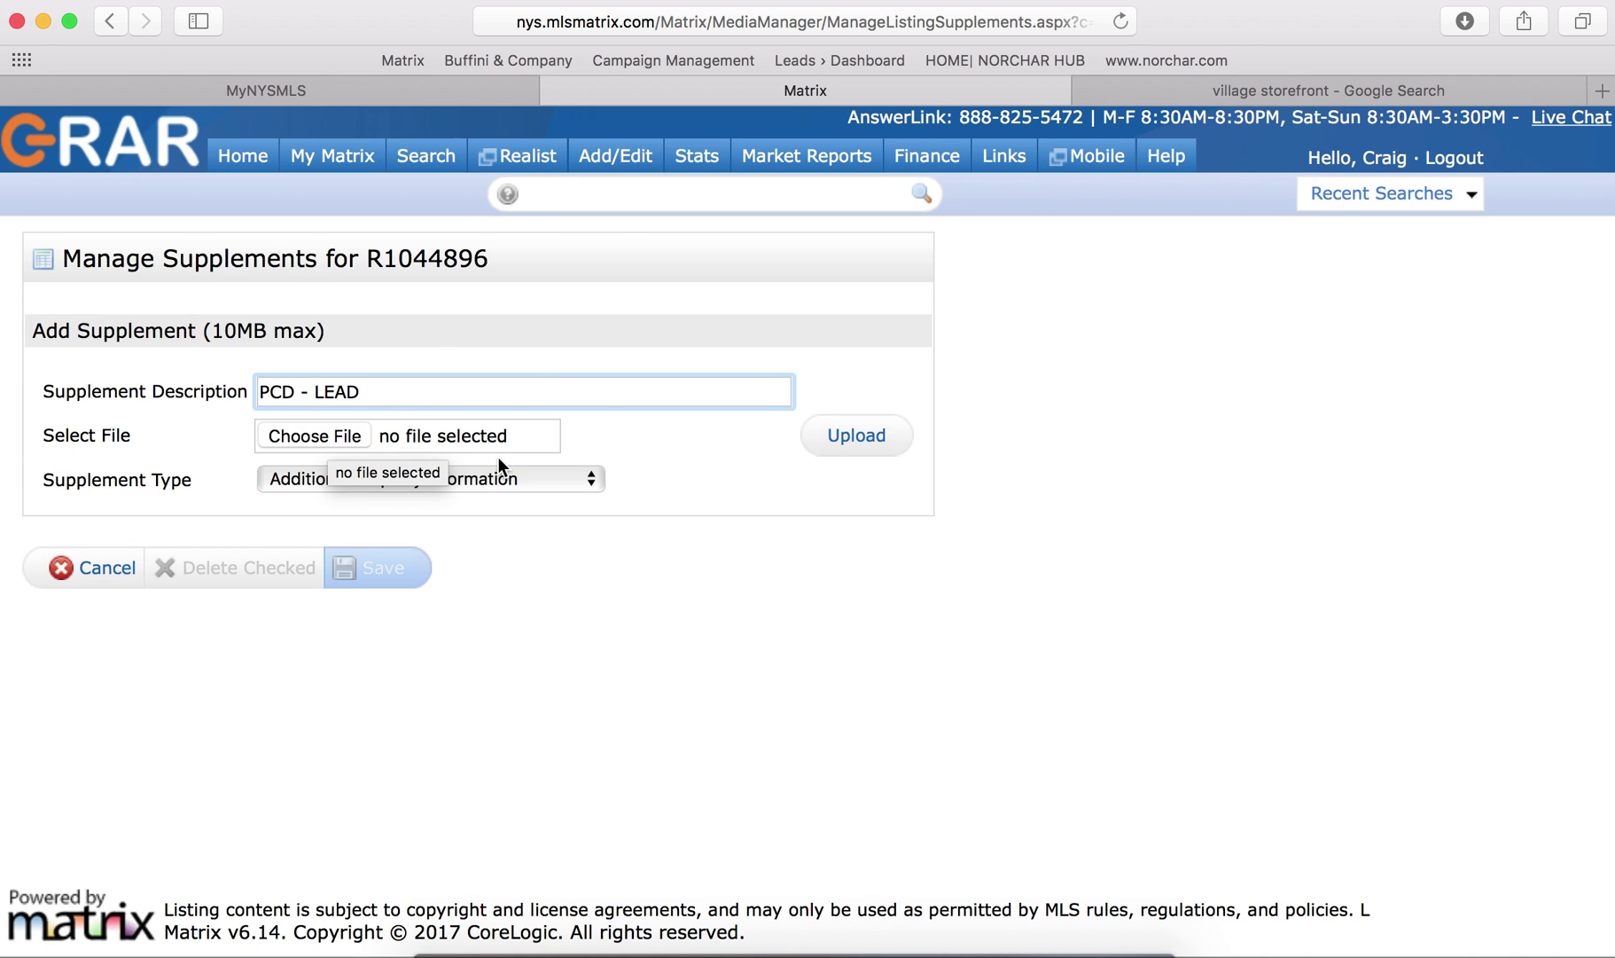
Step: Choose 63 Wilbur - PCD.pdf as the supplement file
click(490, 434)
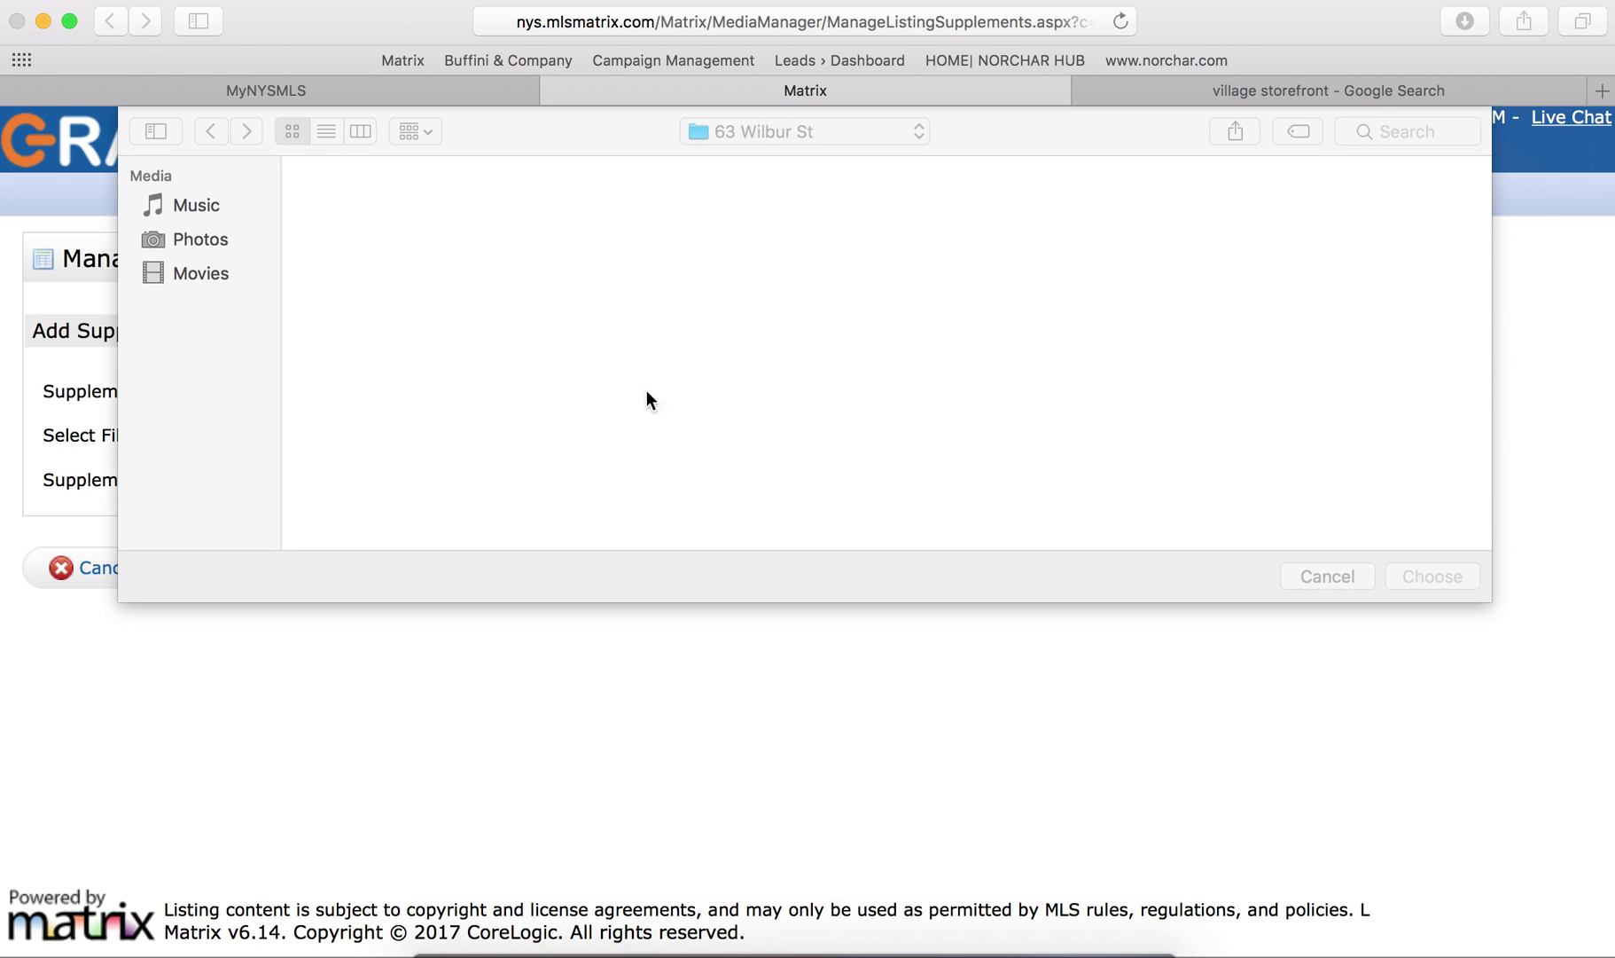
scroll(743, 308, down, 5)
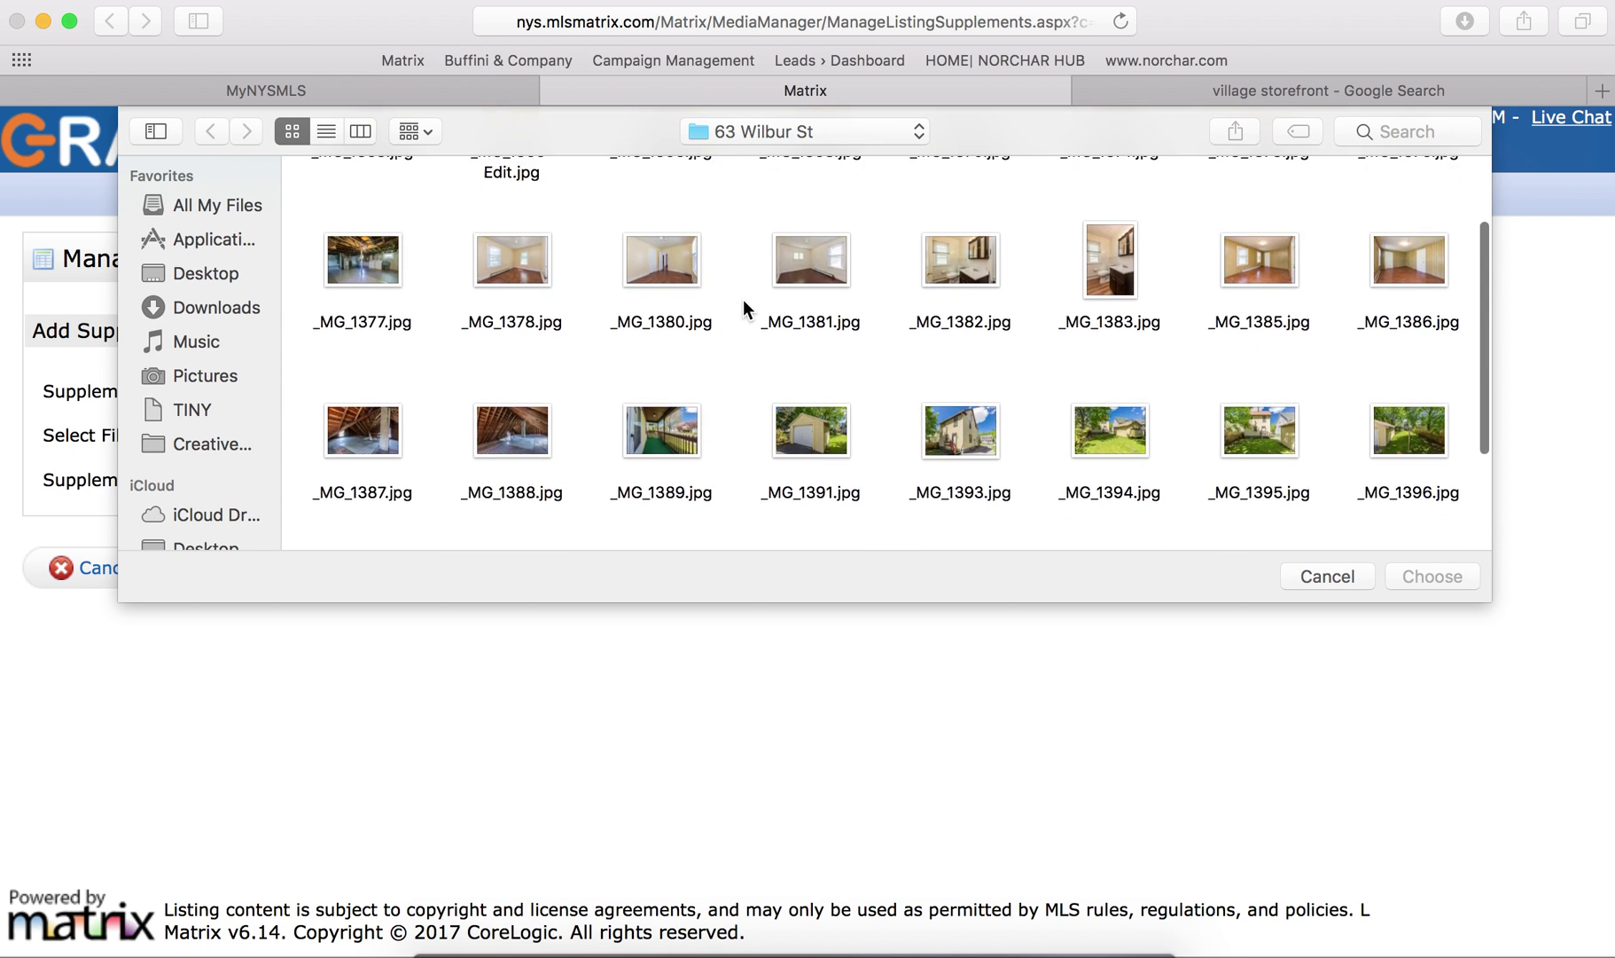
click(813, 414)
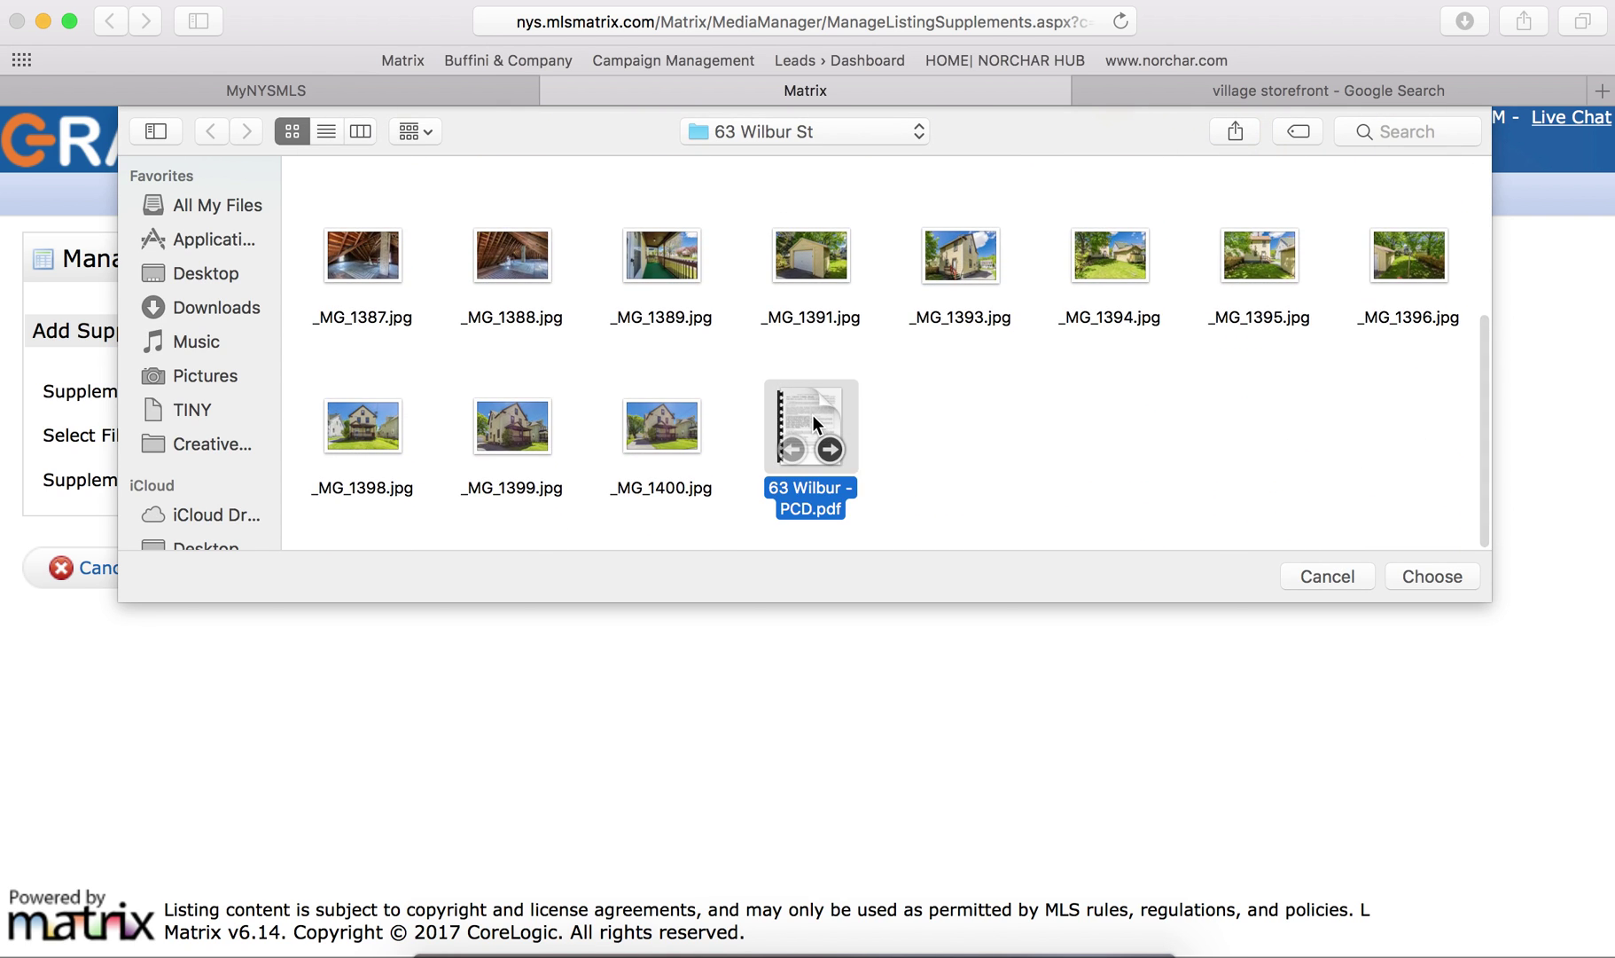
click(1441, 578)
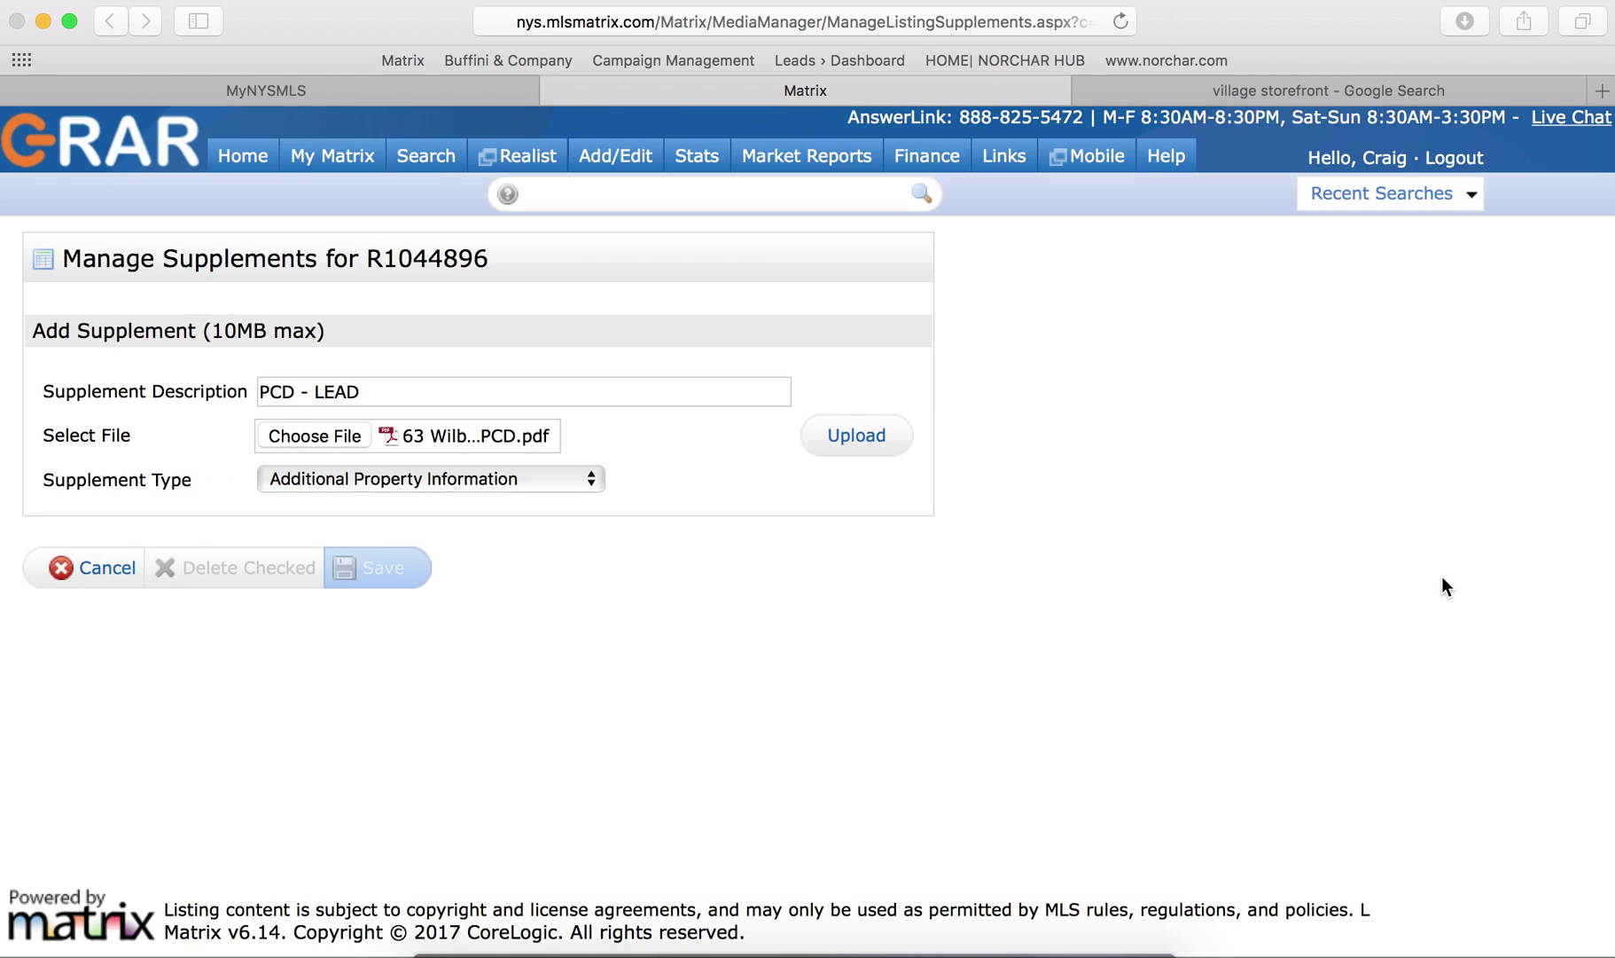
Step: Set the supplement type to Property Condition Disclosure and upload it
click(355, 480)
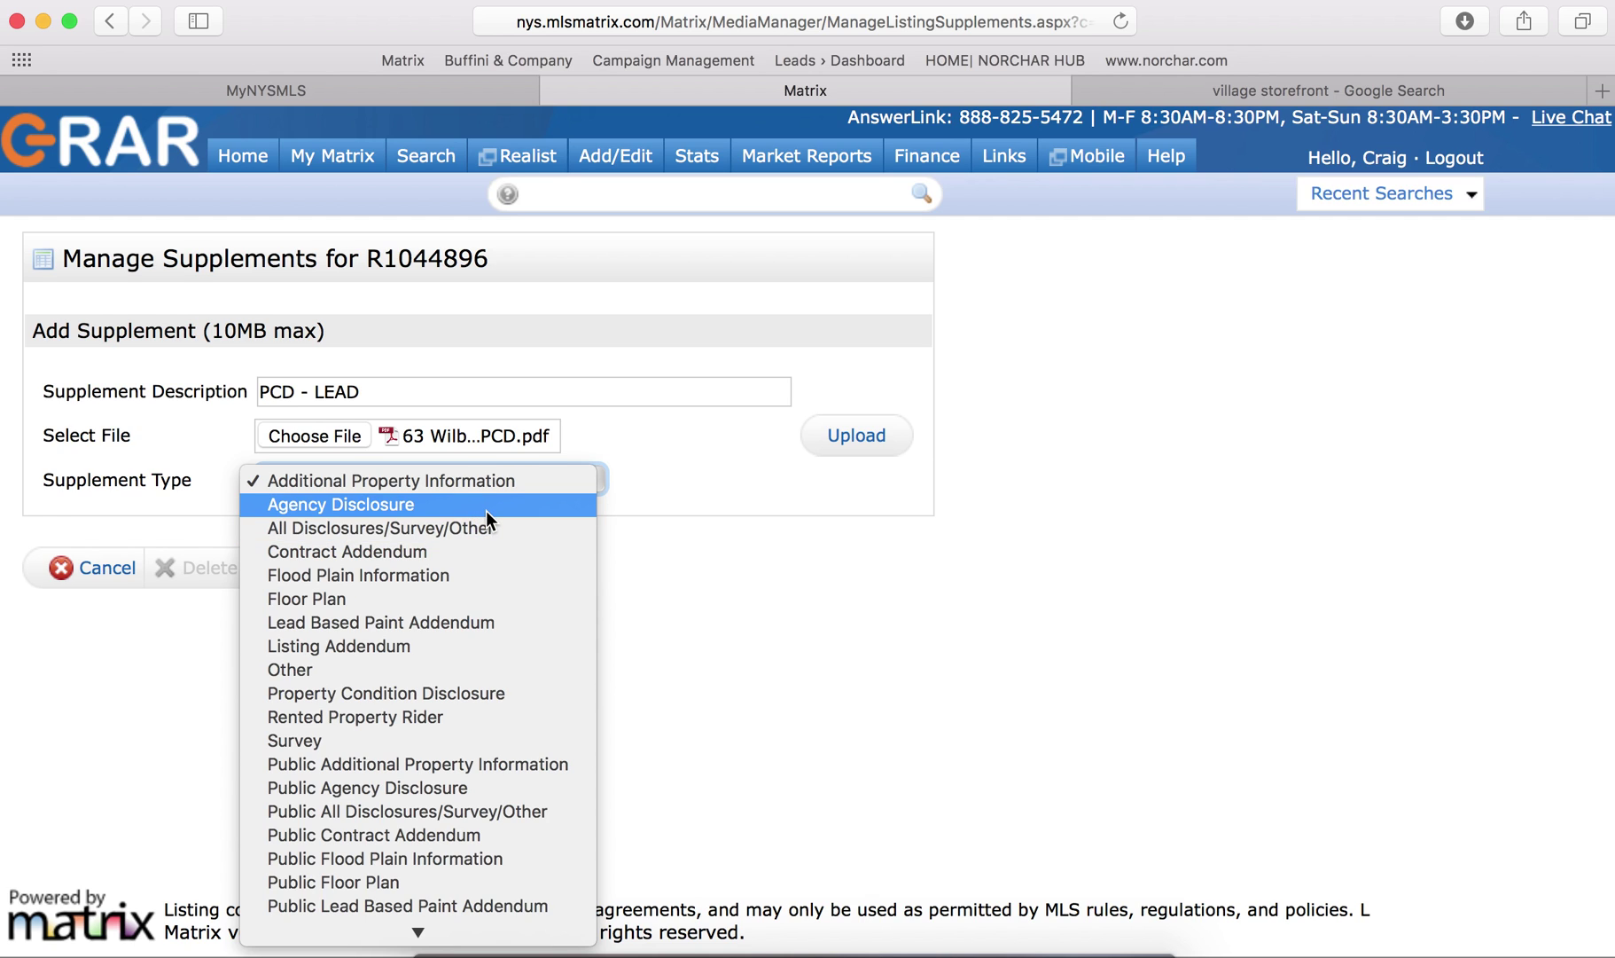
click(481, 693)
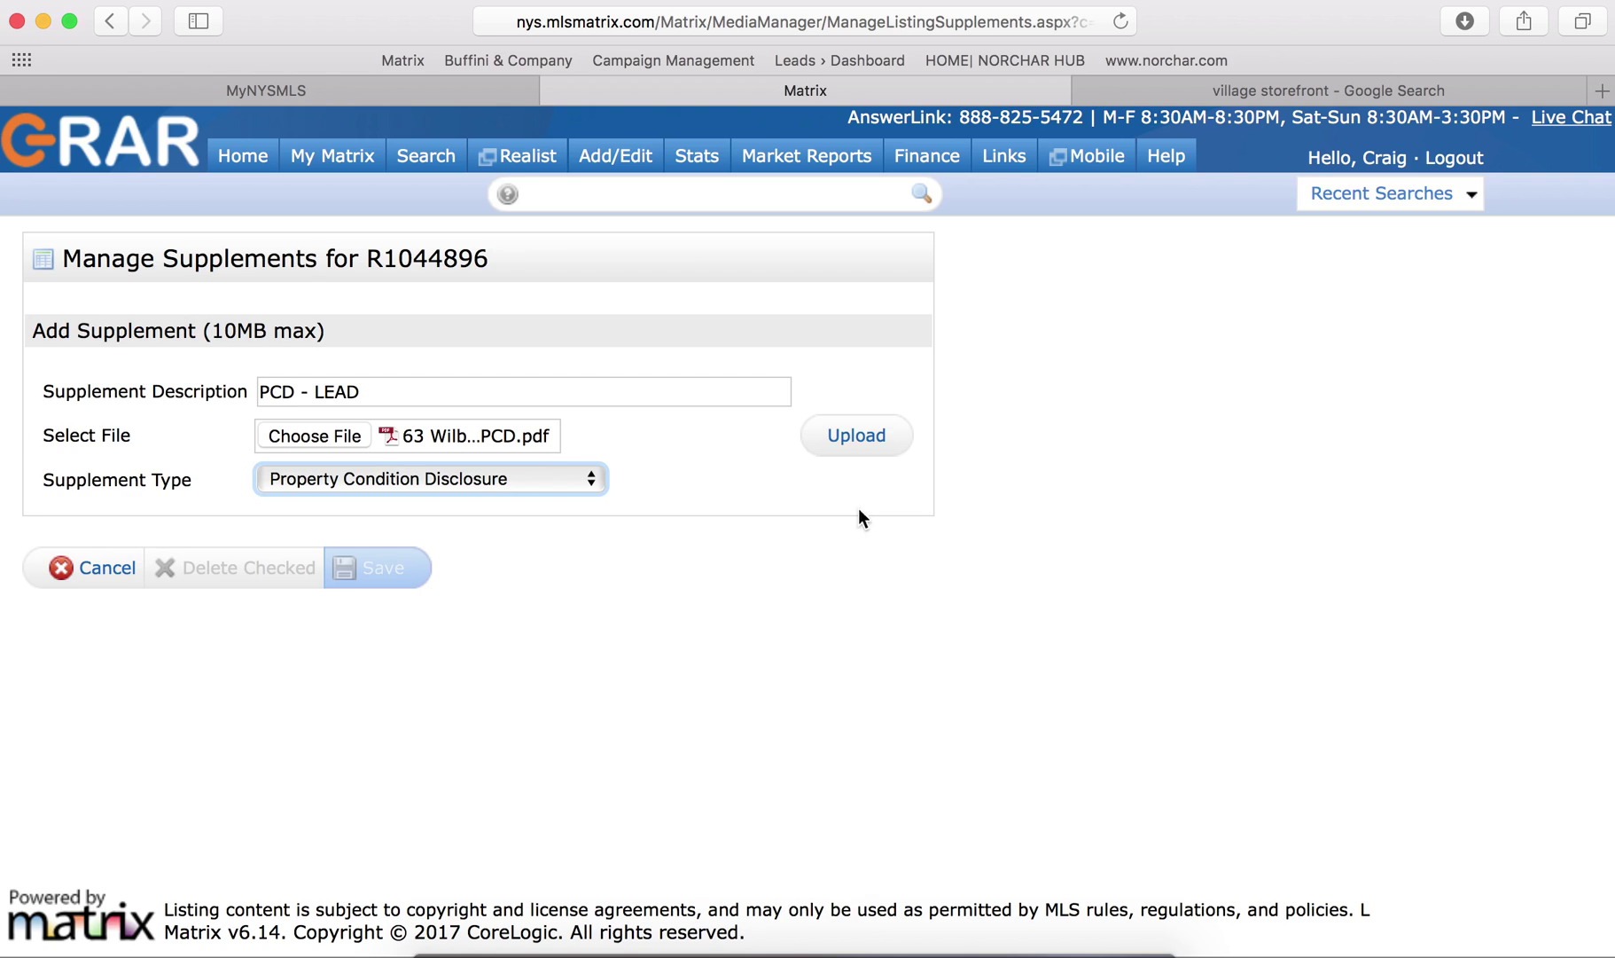
click(869, 446)
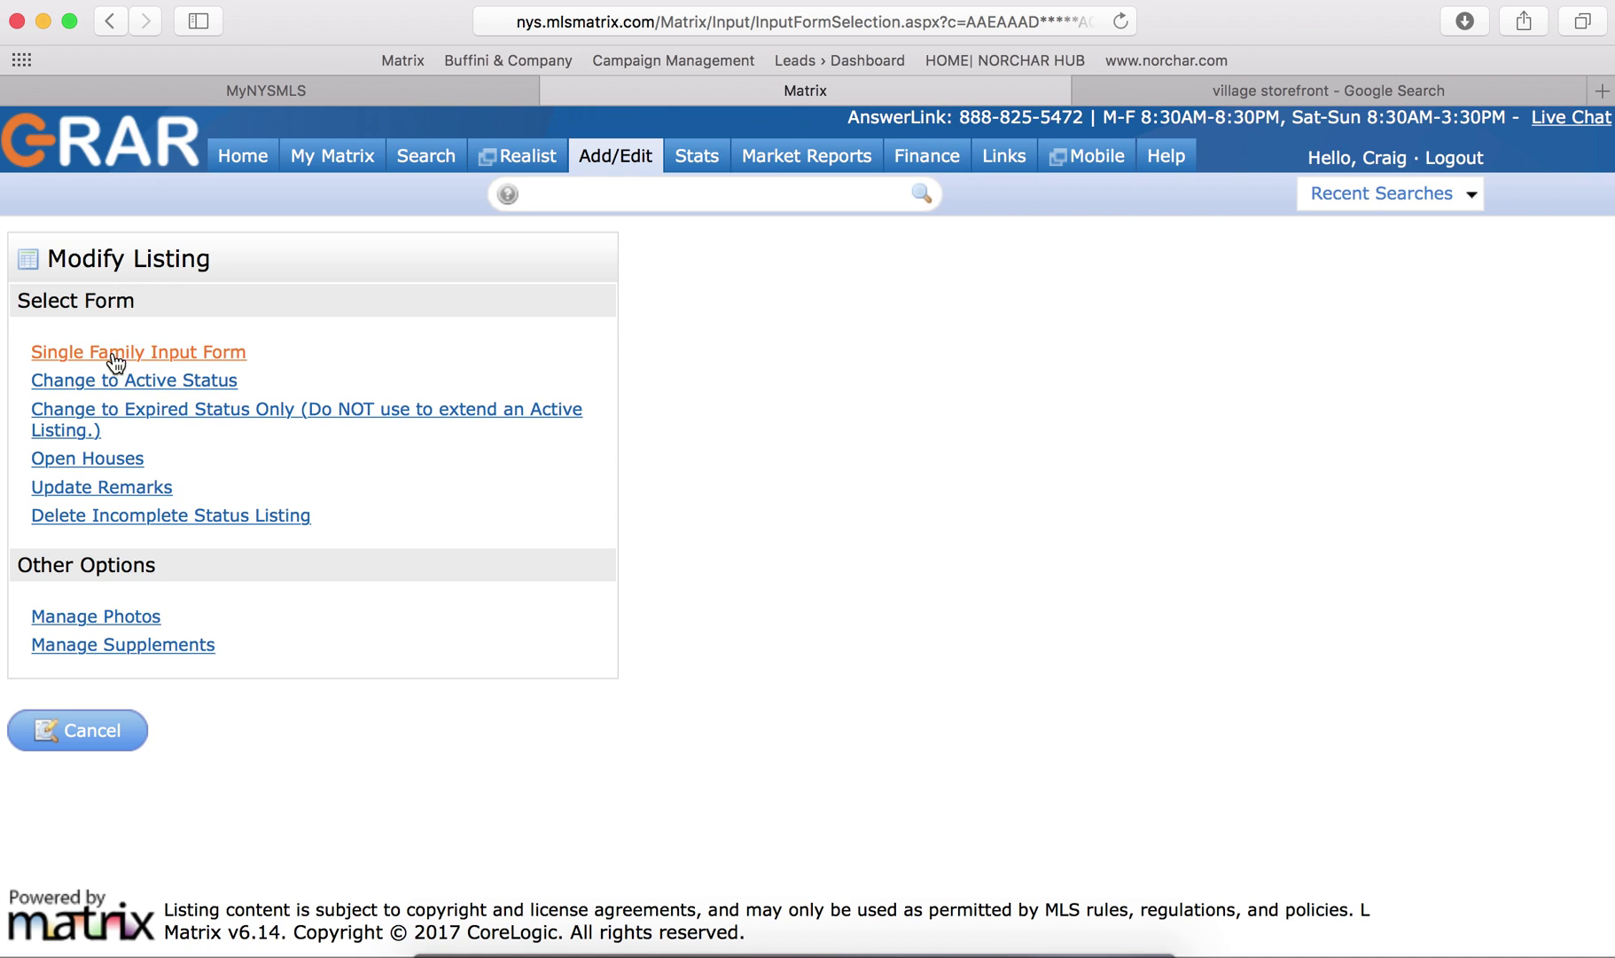
Step: Submit listing R1044896 from the Single Family Input Form, then open it from the search results
click(149, 356)
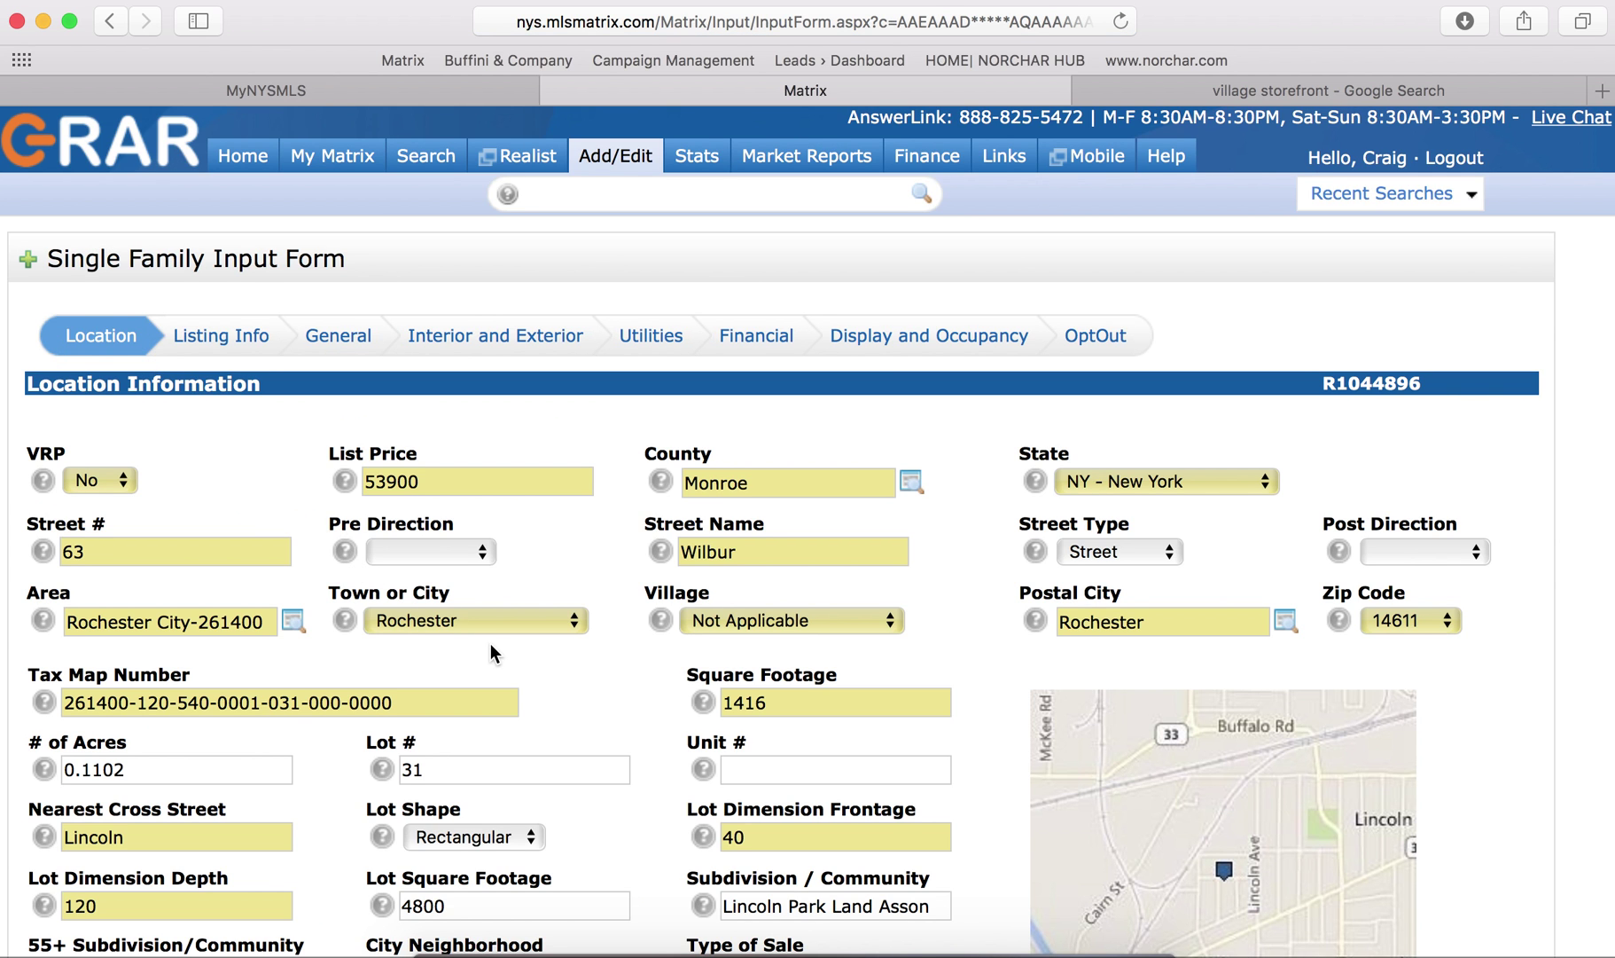
scroll(491, 648, down, 10)
scroll(489, 652, down, 1)
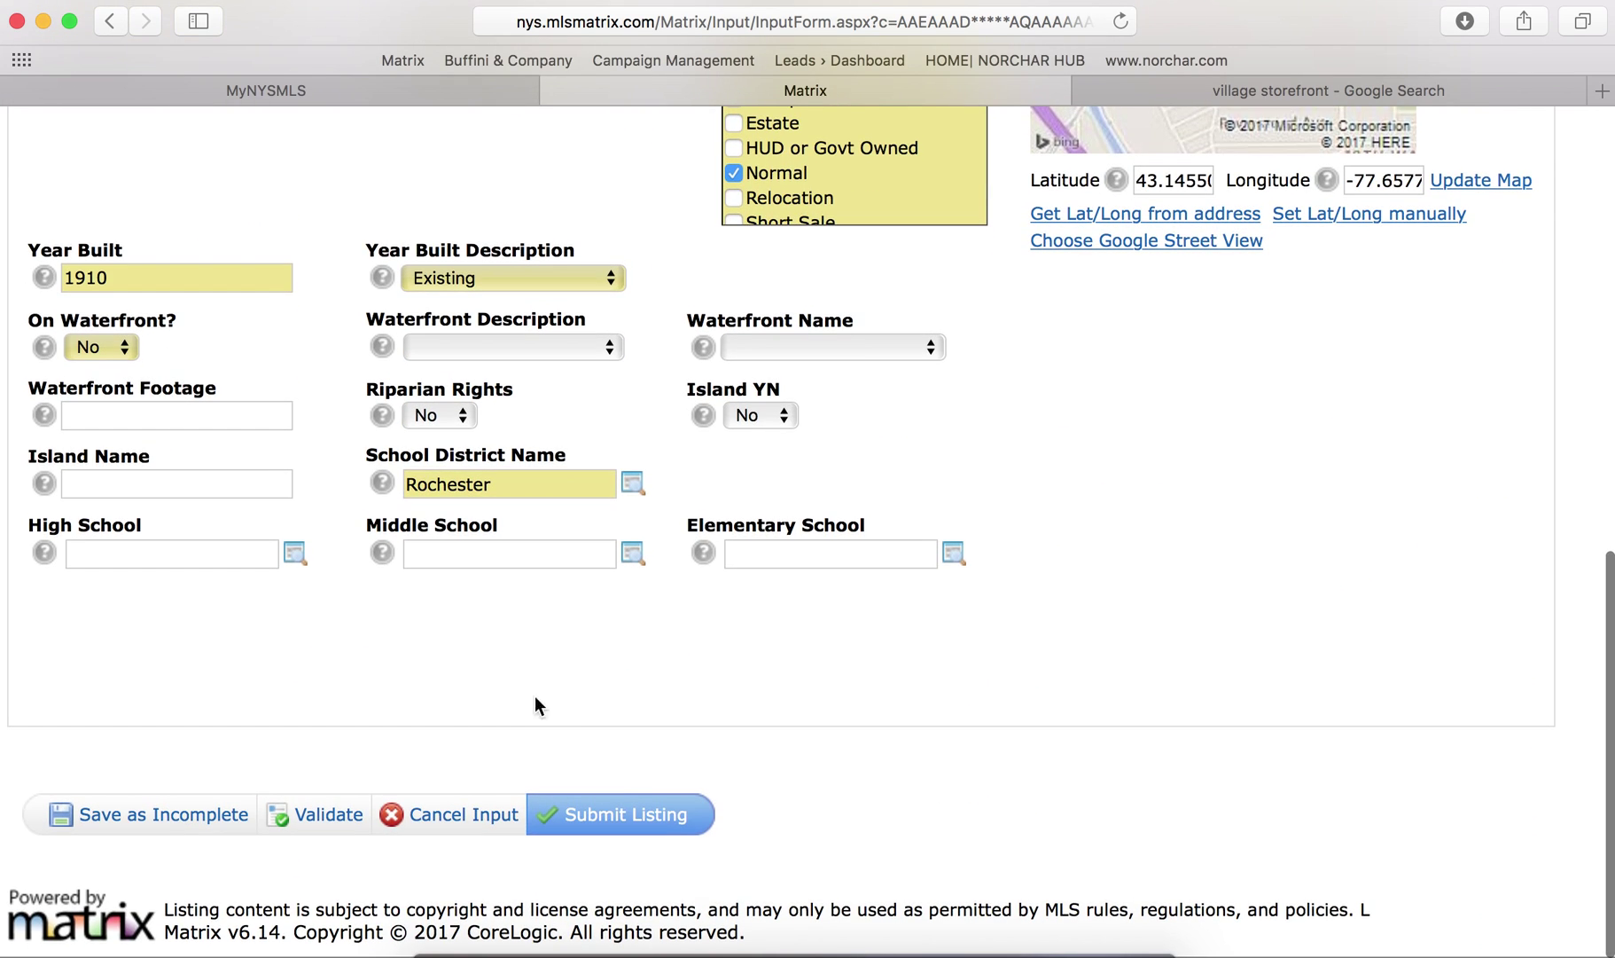
click(623, 816)
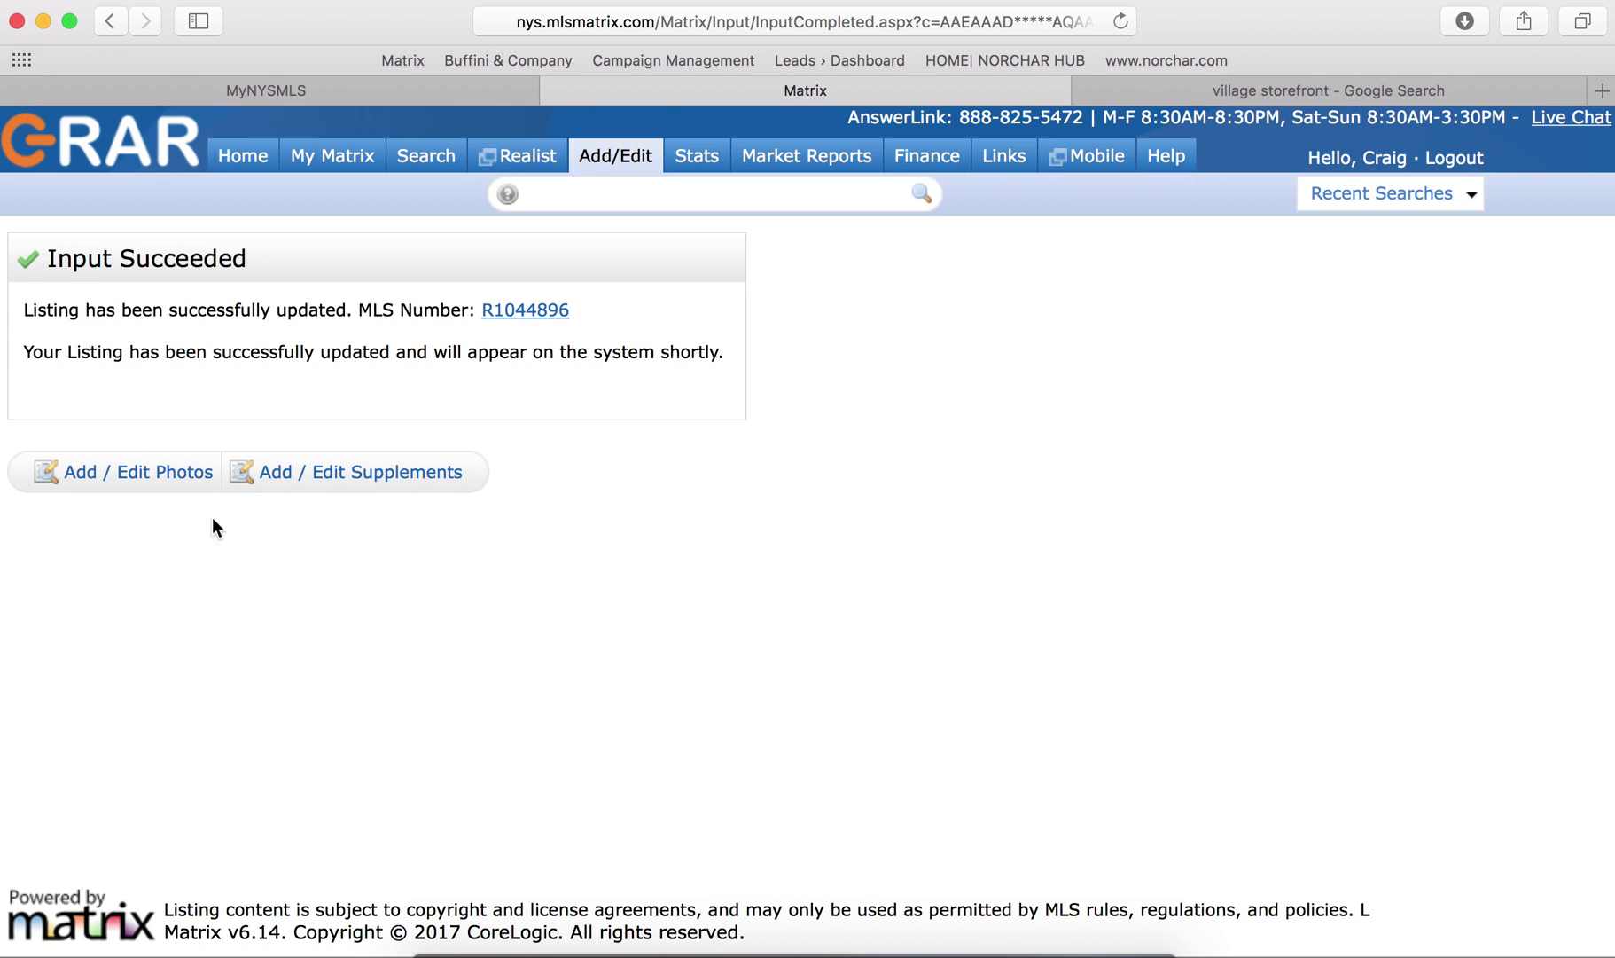
click(540, 309)
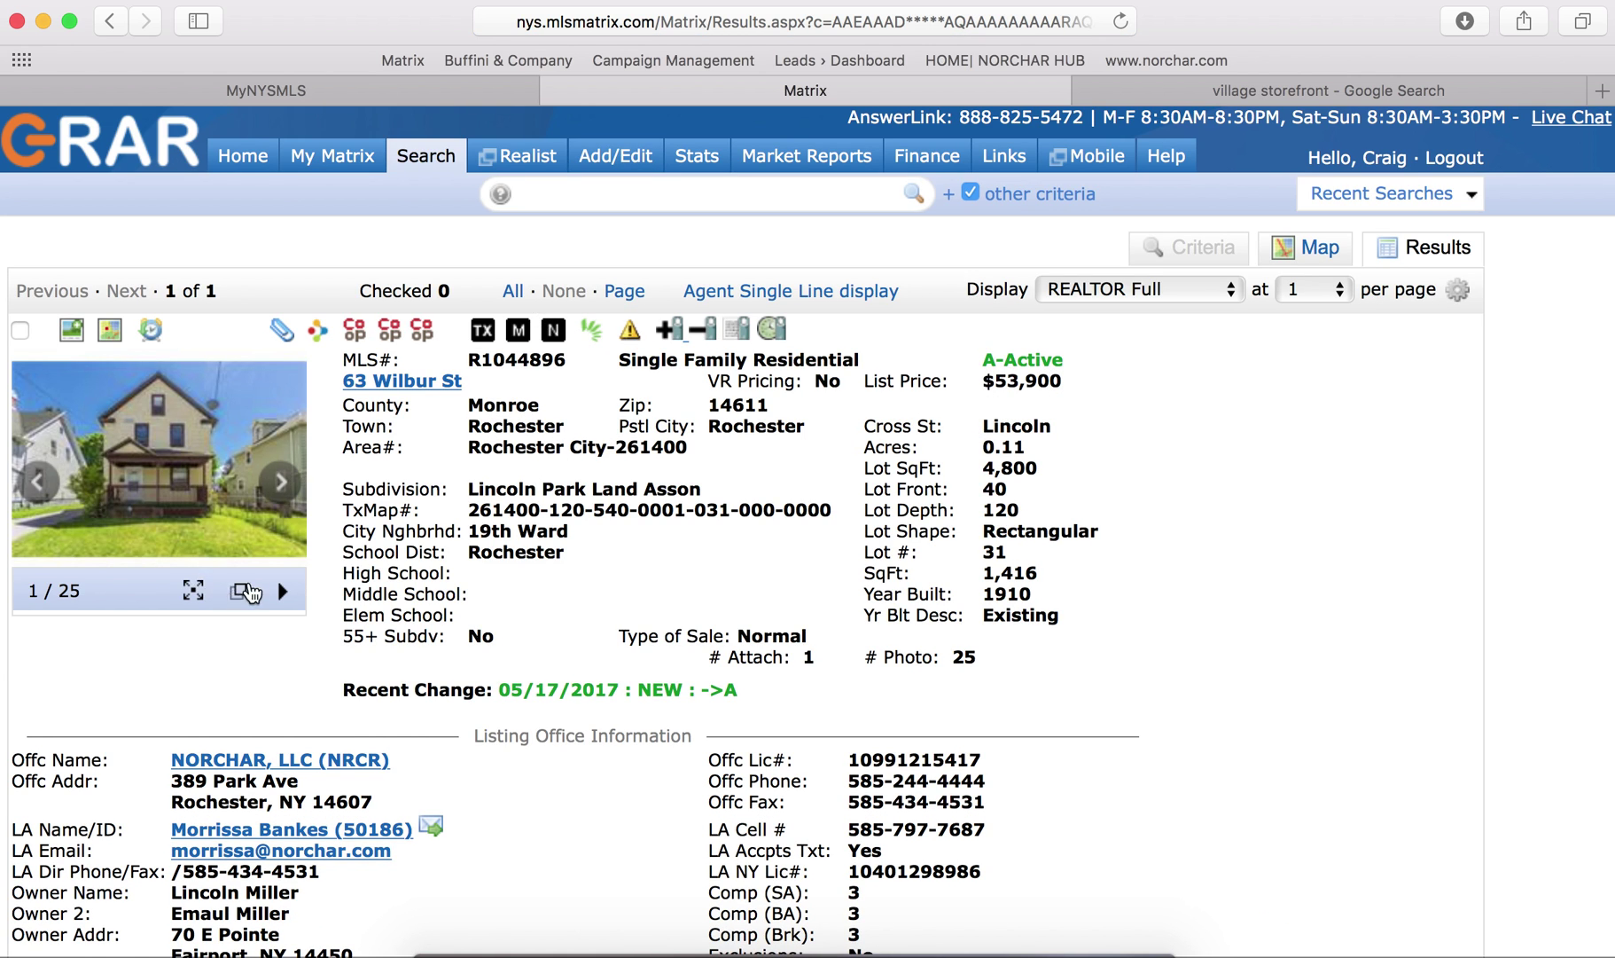
click(277, 485)
click(276, 484)
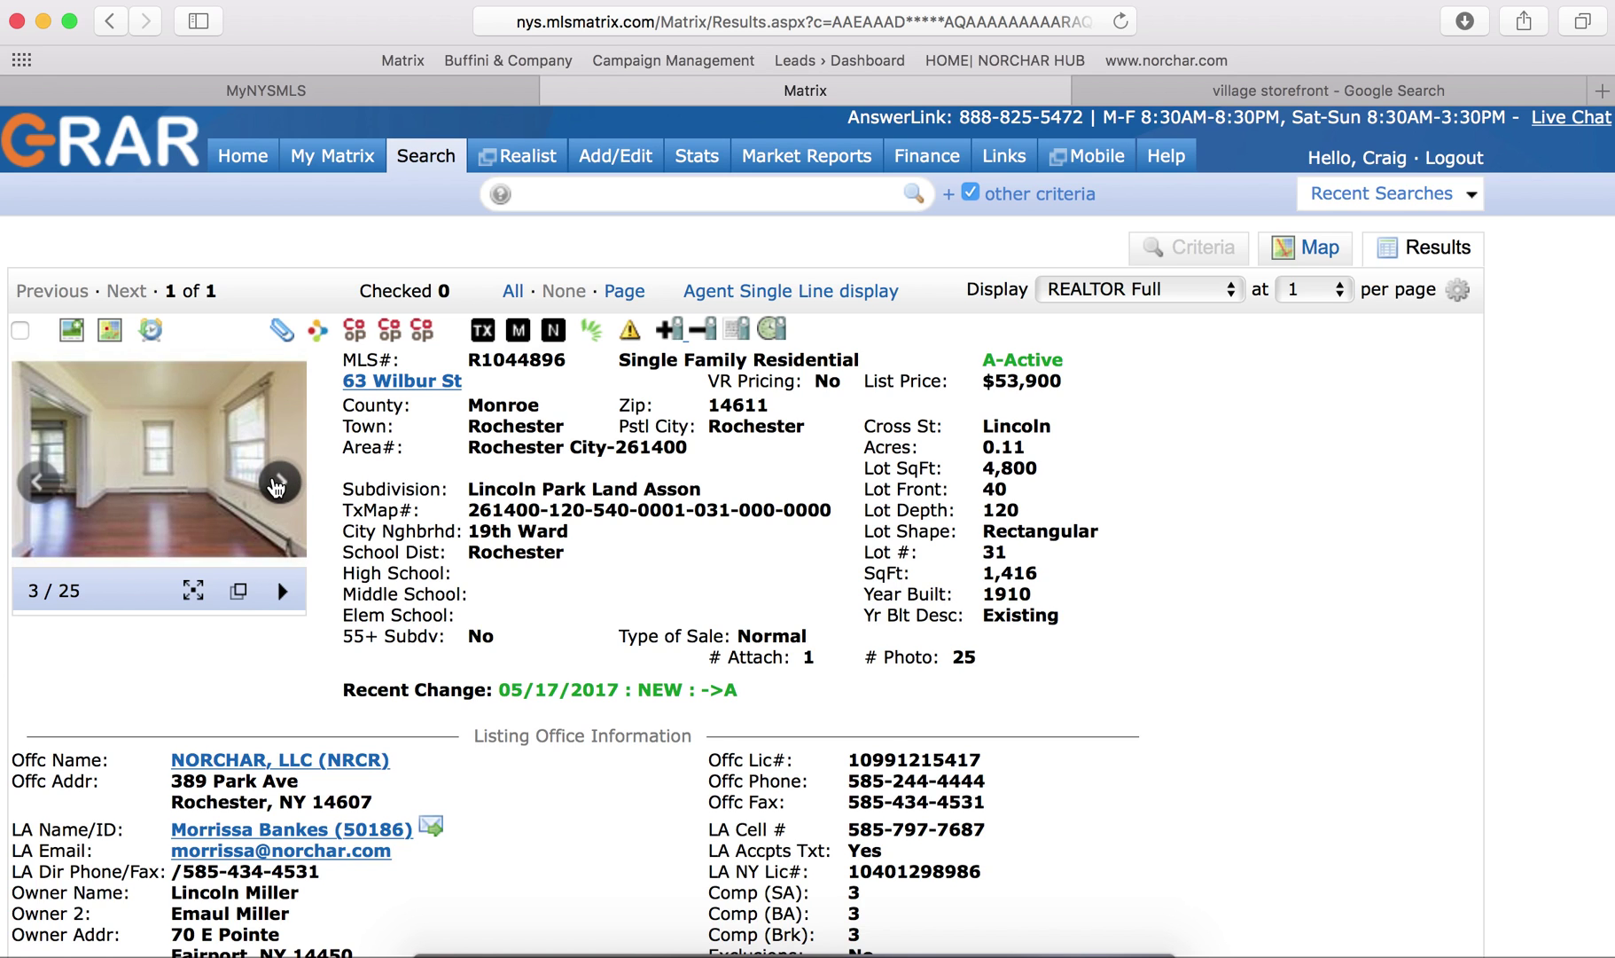
click(277, 485)
click(276, 484)
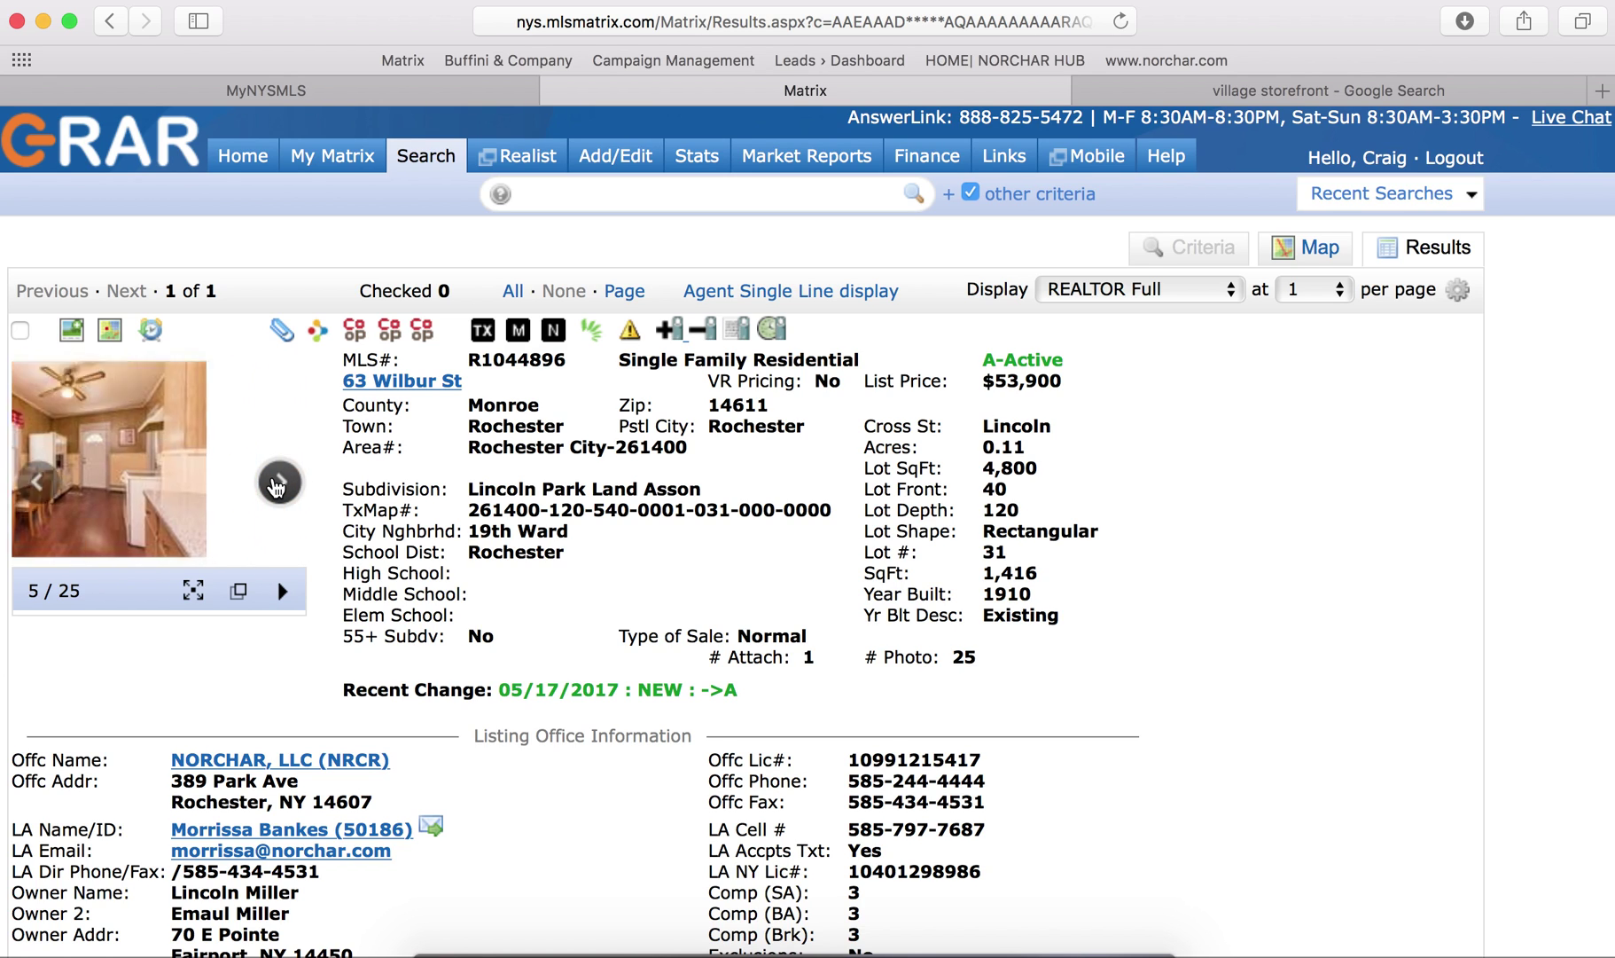
click(277, 484)
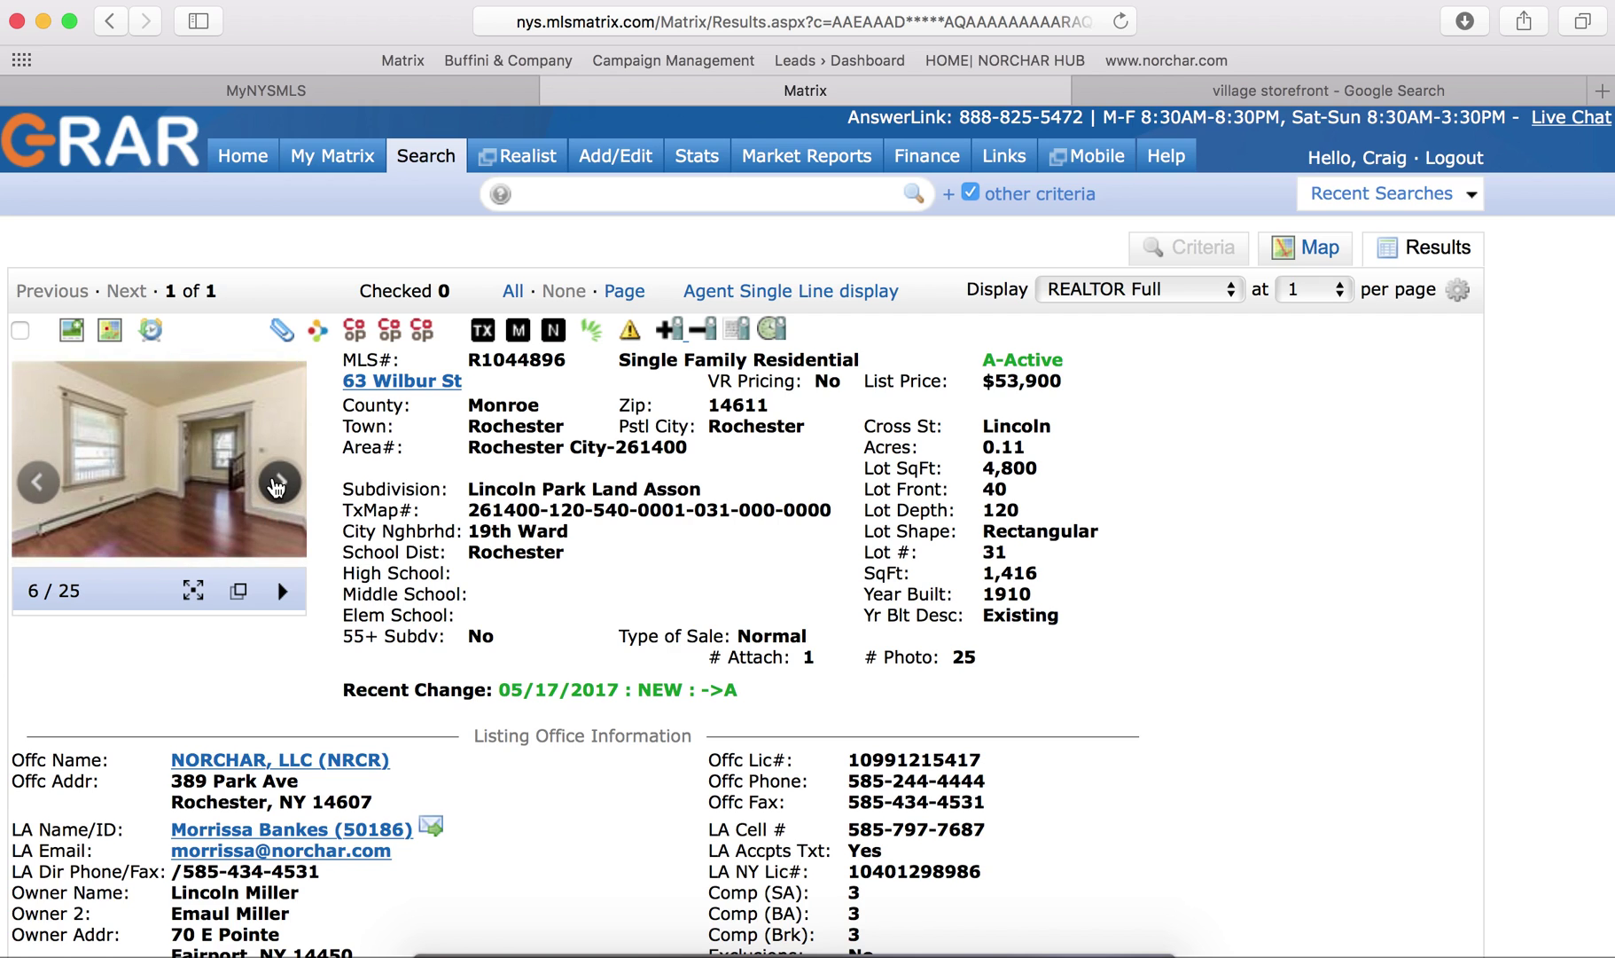